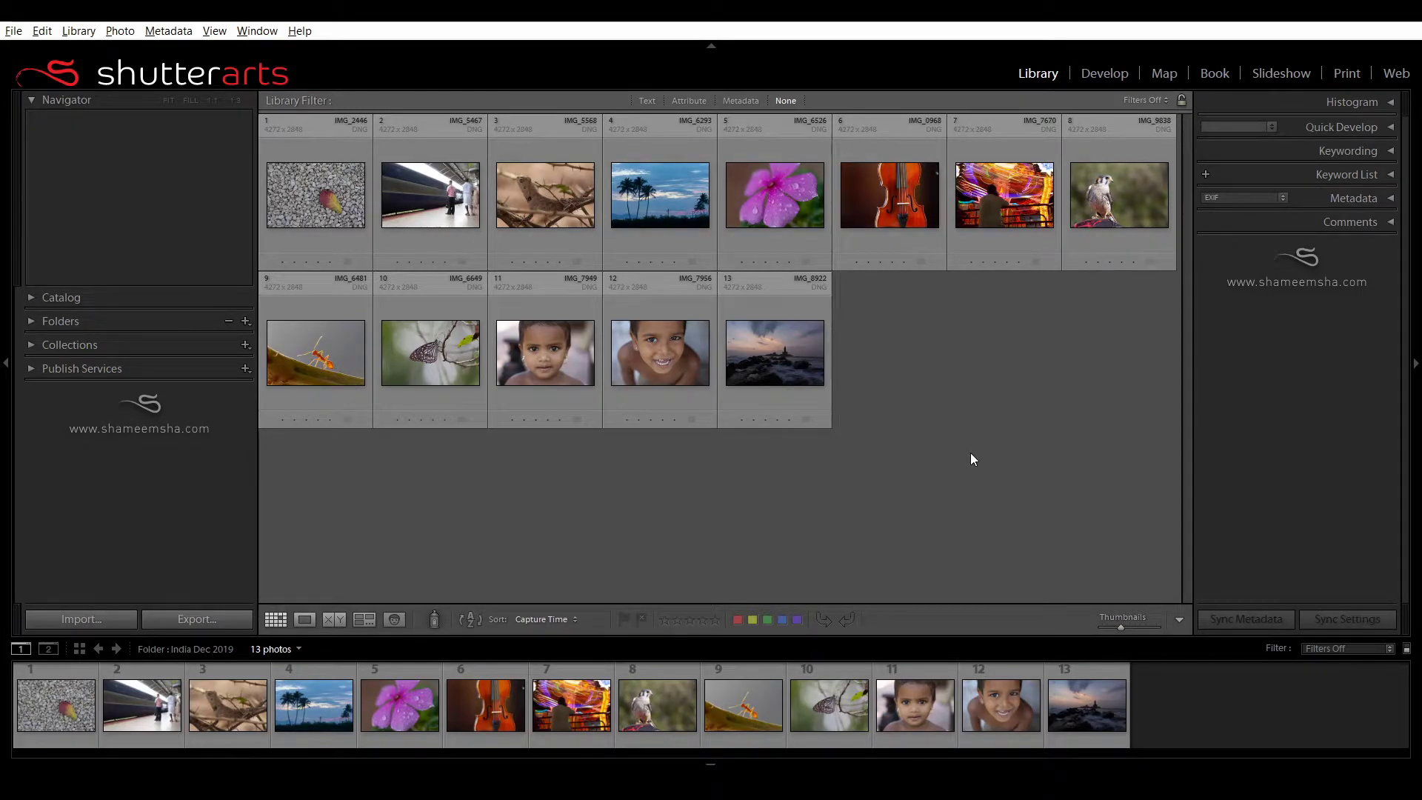
Hide the Map, Book, Slideshow, Print and Web modules, leaving only Library and Develop in the module picker
{"action": "right_click", "coordinate": [984, 72]}
{"action": "left_click", "coordinate": [1040, 191]}
{"action": "right_click", "coordinate": [993, 85]}
{"action": "left_click", "coordinate": [1037, 186]}
{"action": "right_click", "coordinate": [1028, 79]}
{"action": "left_click", "coordinate": [1059, 162]}
{"action": "right_click", "coordinate": [1061, 87]}
{"action": "left_click", "coordinate": [1089, 151]}
{"action": "right_click", "coordinate": [1098, 76]}
{"action": "left_click", "coordinate": [1126, 124]}
Expand the Catalog and Folders sections and preview the first four photos one after another in the Navigator
{"action": "key", "text": "ctrl+shift+1"}
{"action": "key", "text": "ctrl+shift+2"}
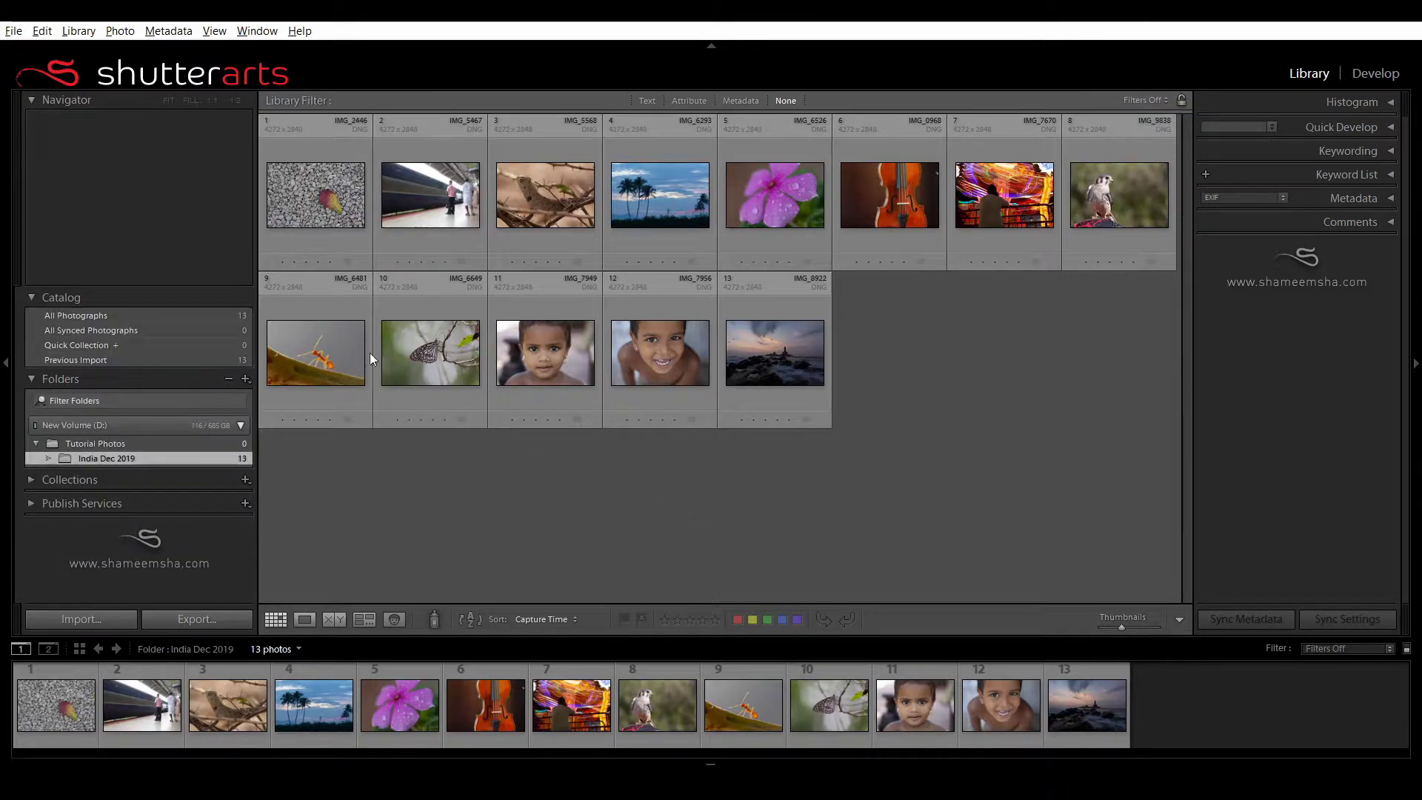
{"action": "left_click", "coordinate": [326, 201]}
{"action": "left_click", "coordinate": [442, 198]}
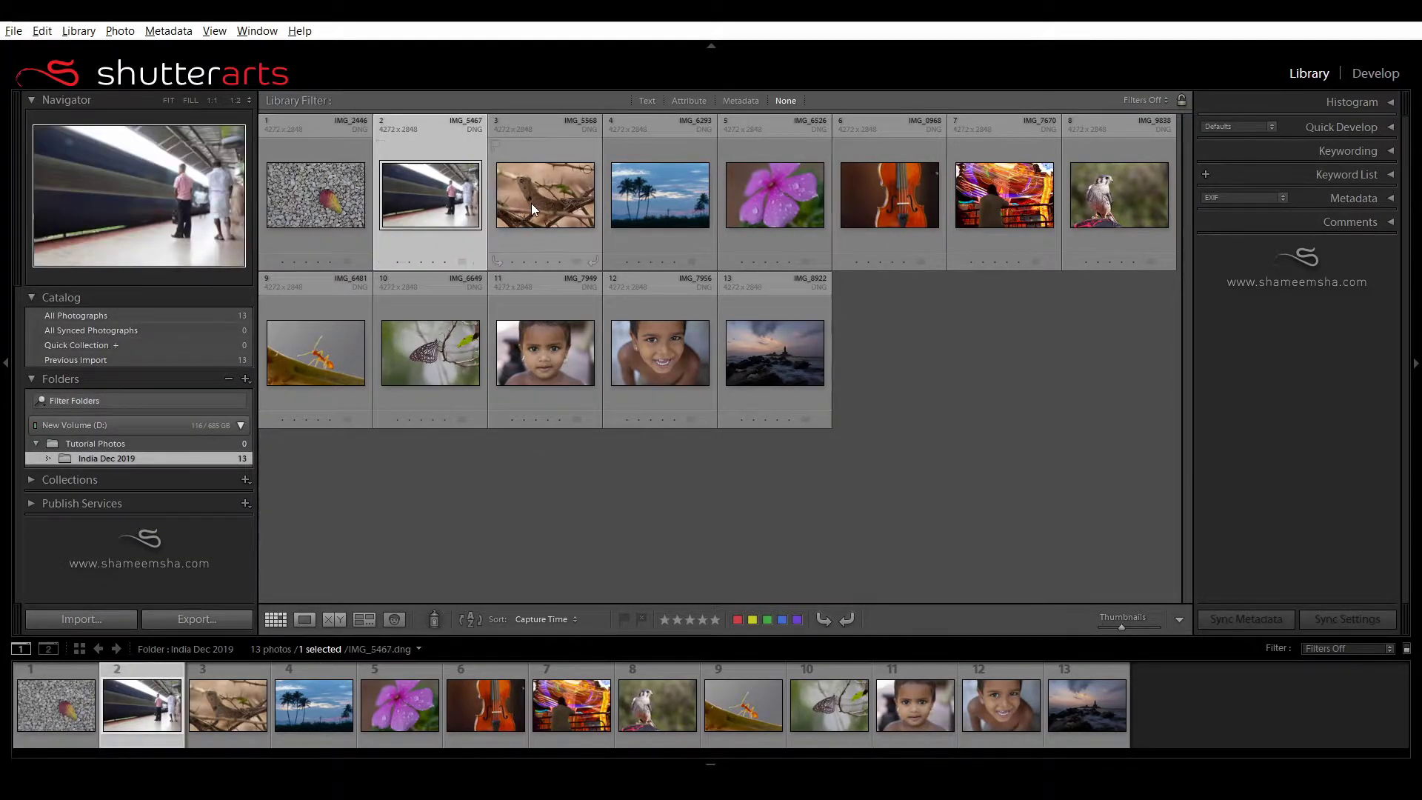
{"action": "left_click", "coordinate": [531, 203]}
{"action": "left_click", "coordinate": [659, 208]}
Show the palm tree photo in Loupe view, inspect the three large palms at 1:2 and return to Fit
{"action": "left_click", "coordinate": [304, 619]}
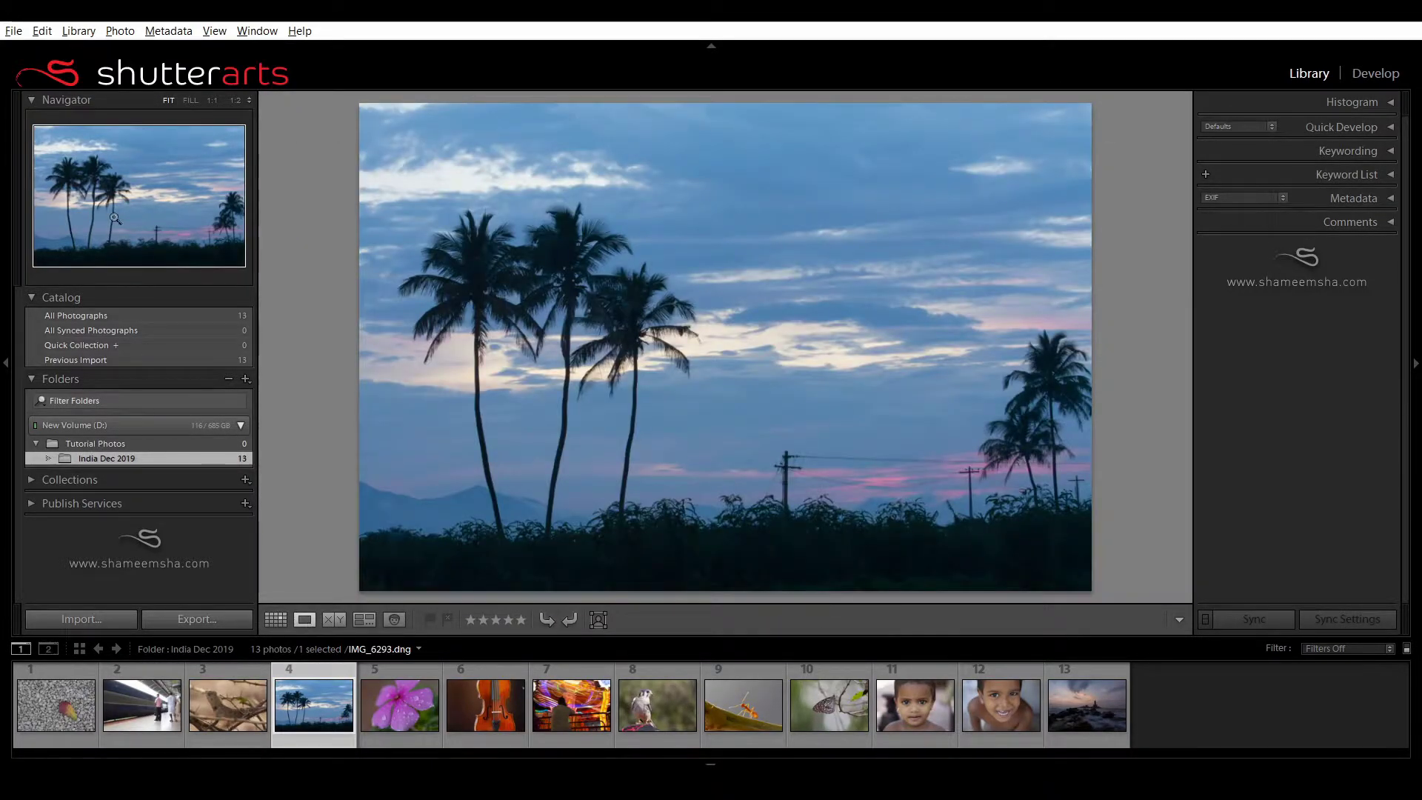
{"action": "left_click", "coordinate": [240, 102]}
{"action": "left_click_drag", "start_coordinate": [134, 206], "coordinate": [77, 155]}
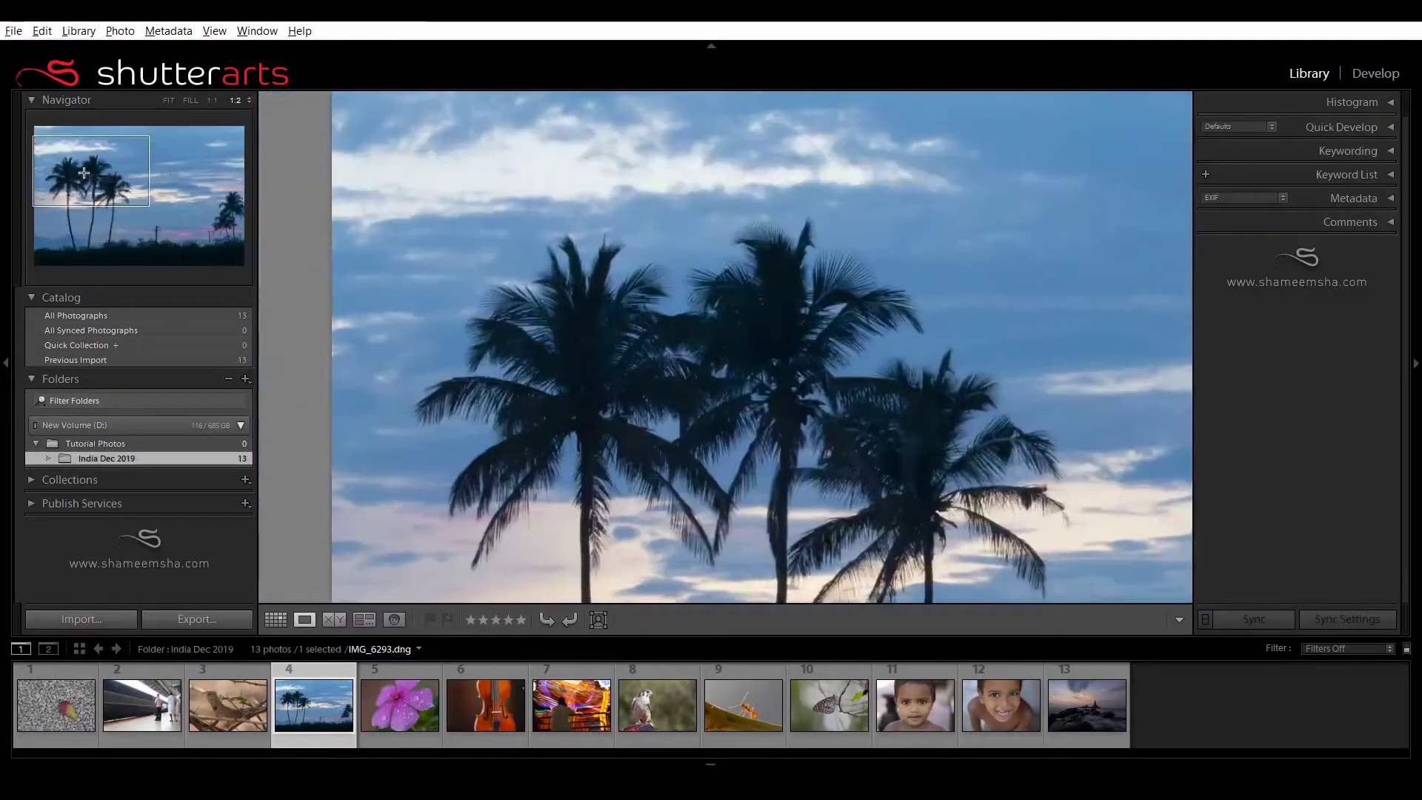
{"action": "left_click", "coordinate": [170, 102]}
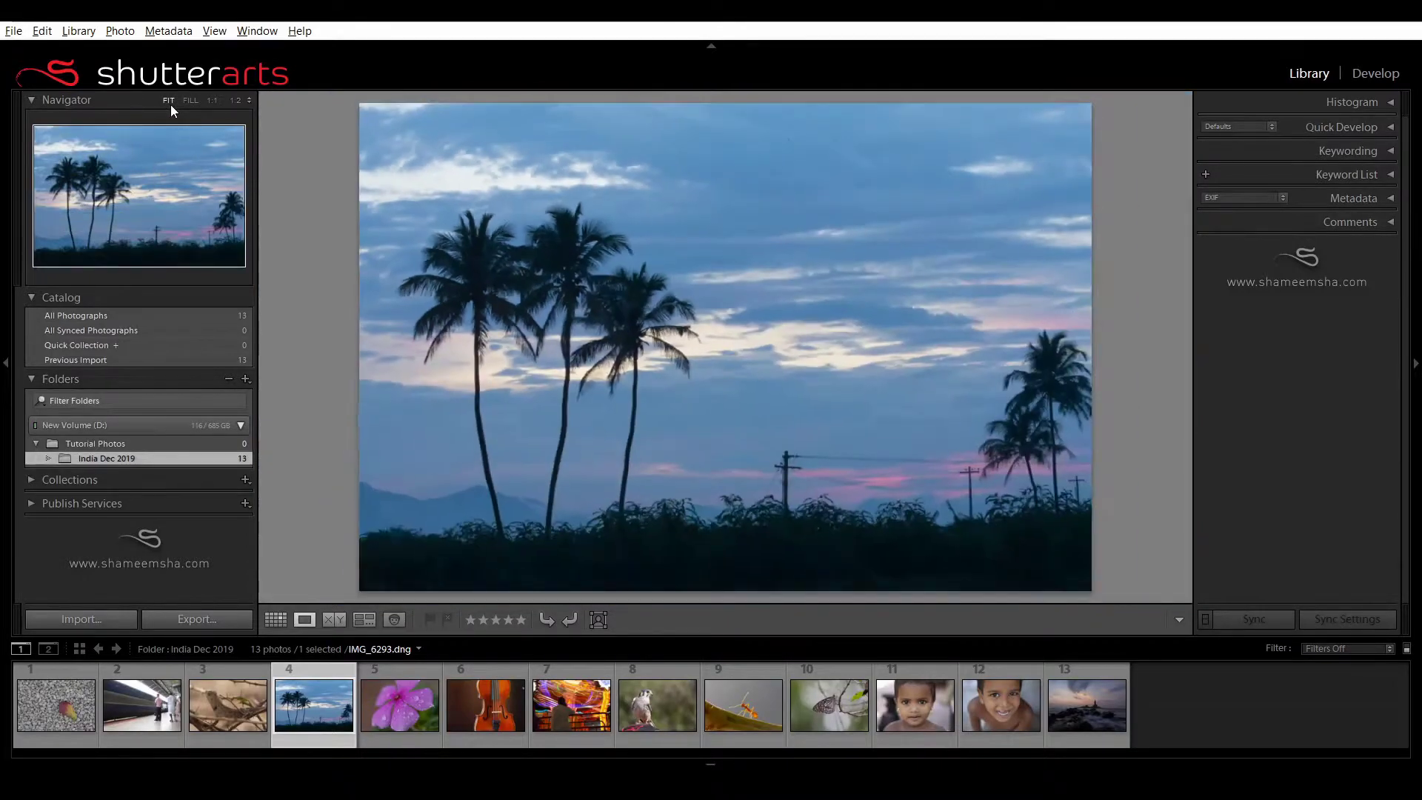
Compare the Fill, 1:1, 1:2, 4:1 and 1:16 zoom levels on the palm tree photo and return to Fit
{"action": "left_click", "coordinate": [190, 100]}
{"action": "left_click", "coordinate": [212, 100]}
{"action": "left_click", "coordinate": [234, 99]}
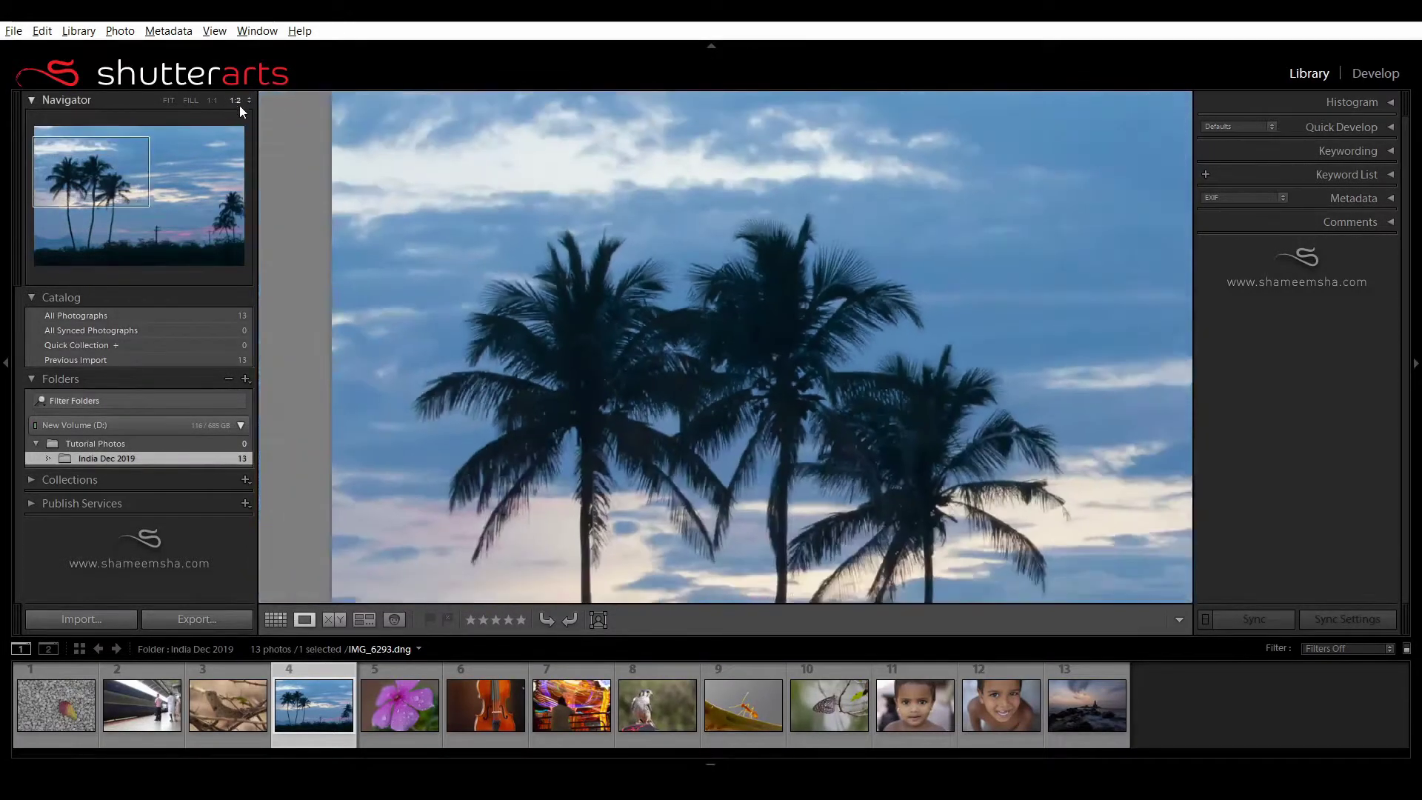
{"action": "left_click", "coordinate": [248, 101]}
{"action": "left_click", "coordinate": [226, 237]}
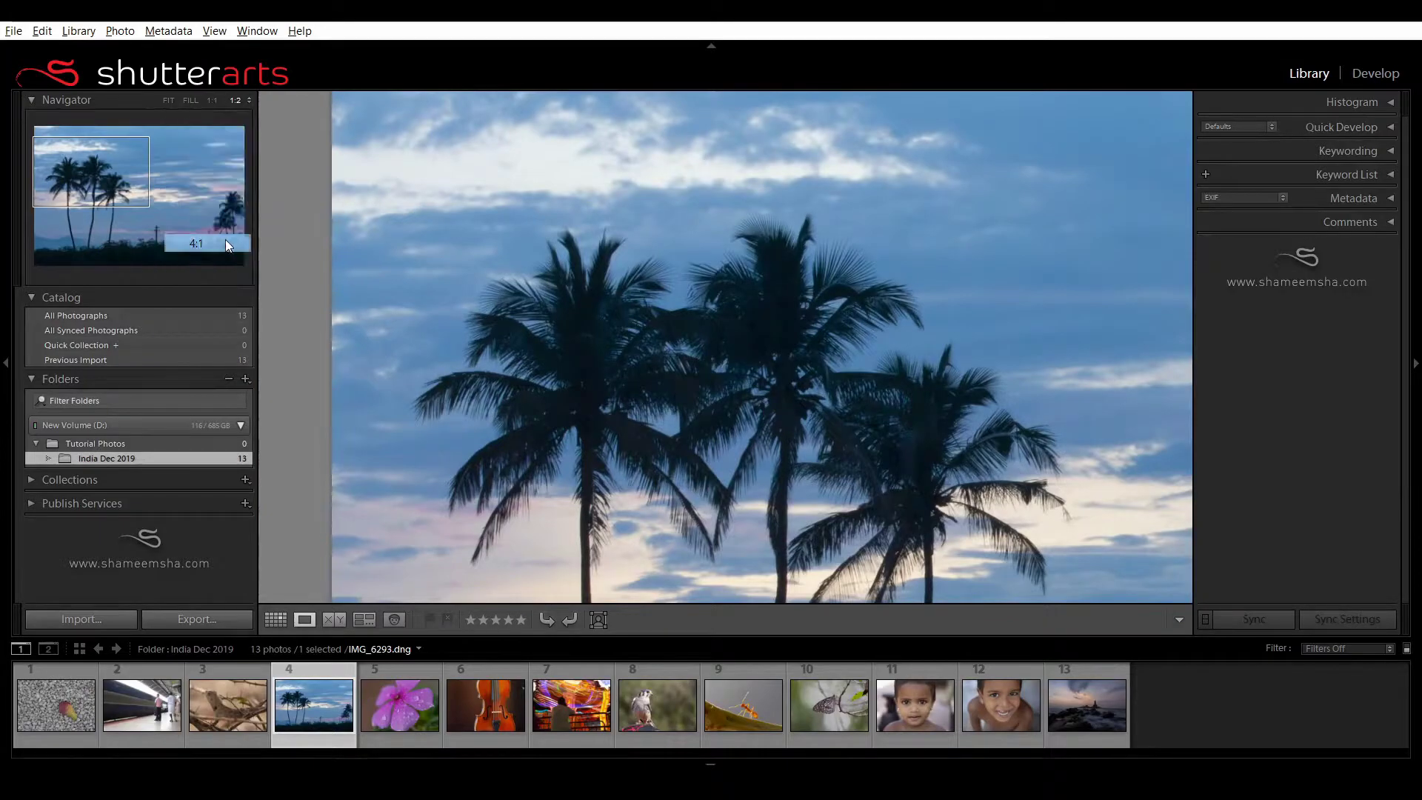
{"action": "left_click", "coordinate": [247, 101]}
{"action": "left_click", "coordinate": [239, 122]}
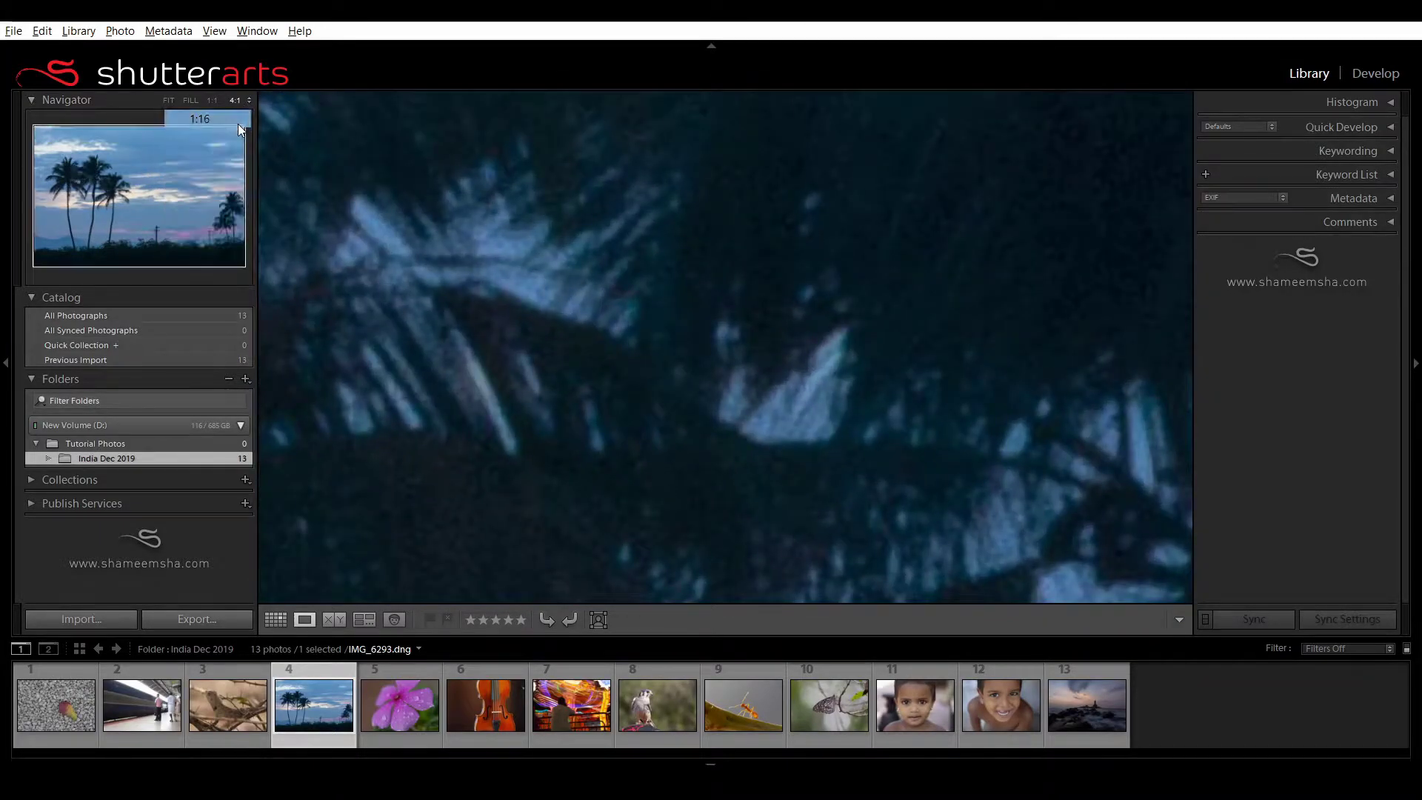
{"action": "left_click", "coordinate": [169, 100]}
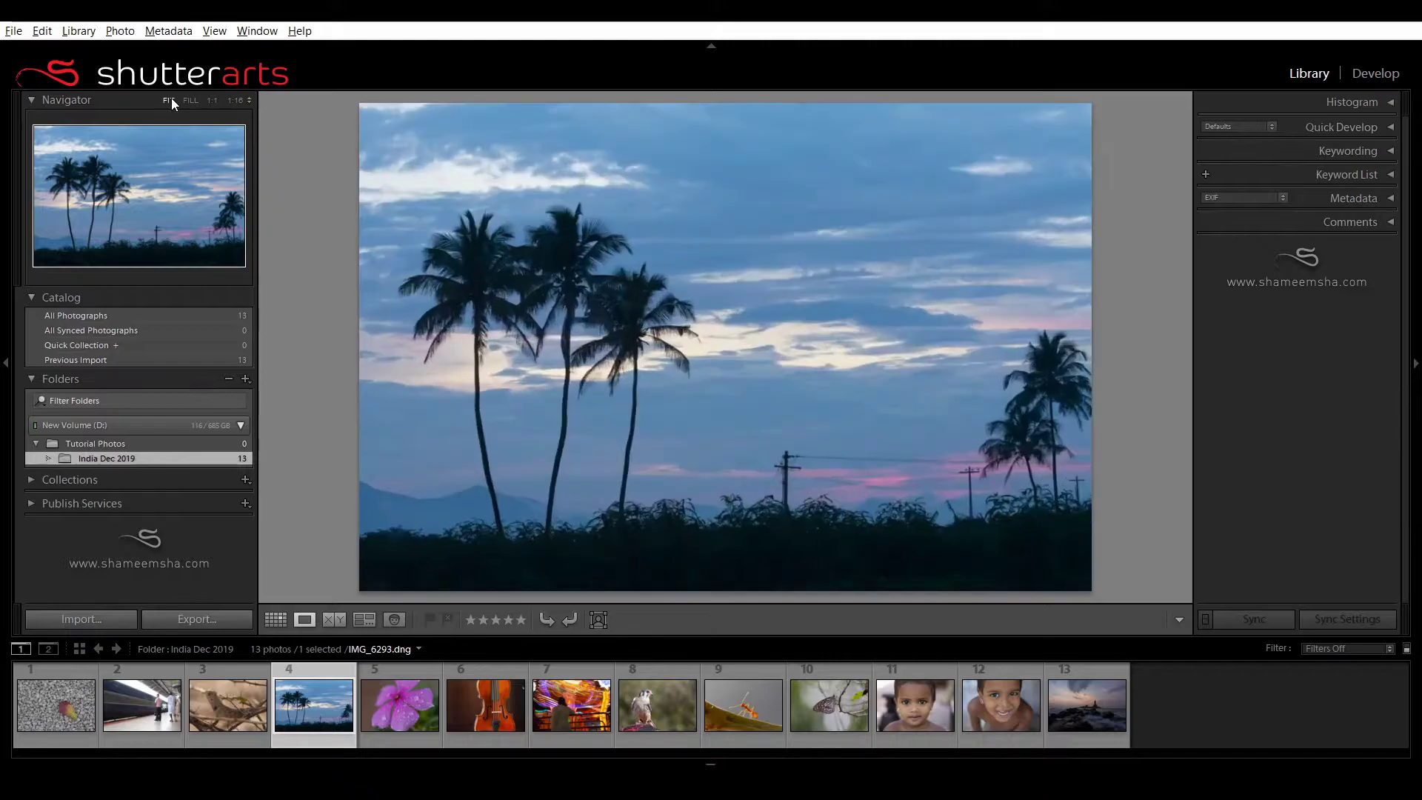
Return to Grid view and look through All Photographs, All Synced Photographs, Quick Collection and Previous Import in the catalog
{"action": "left_click", "coordinate": [277, 619]}
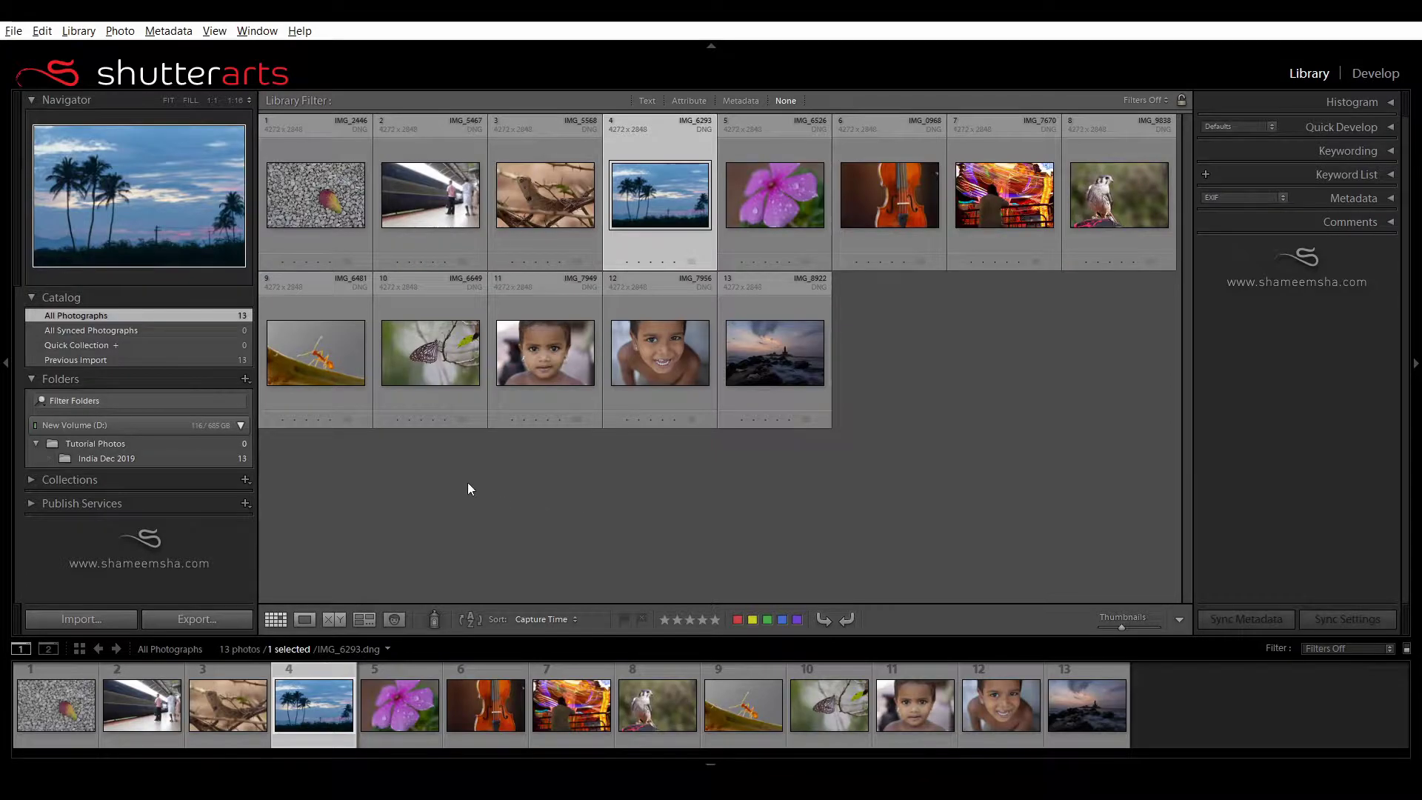
{"action": "left_click", "coordinate": [115, 331]}
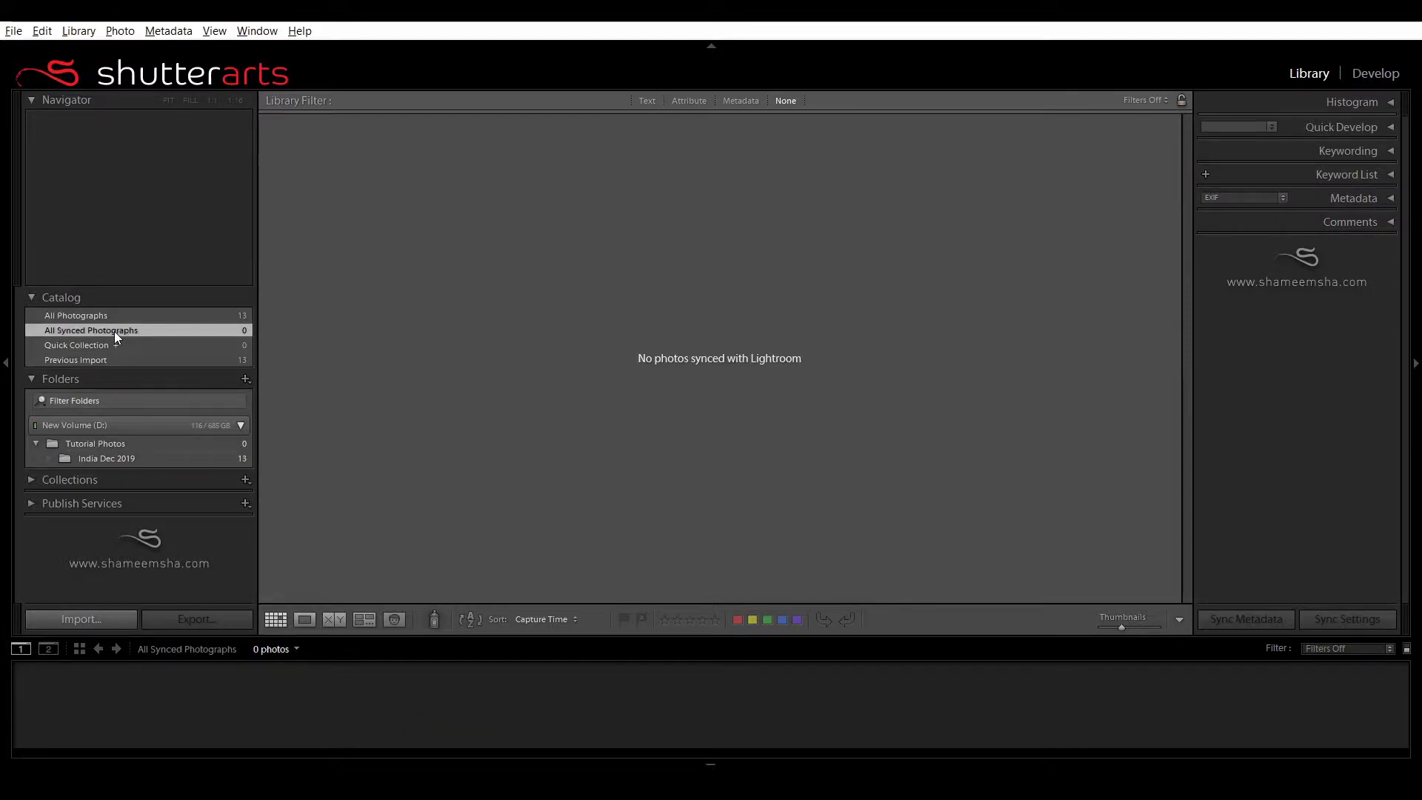
{"action": "left_click", "coordinate": [115, 344]}
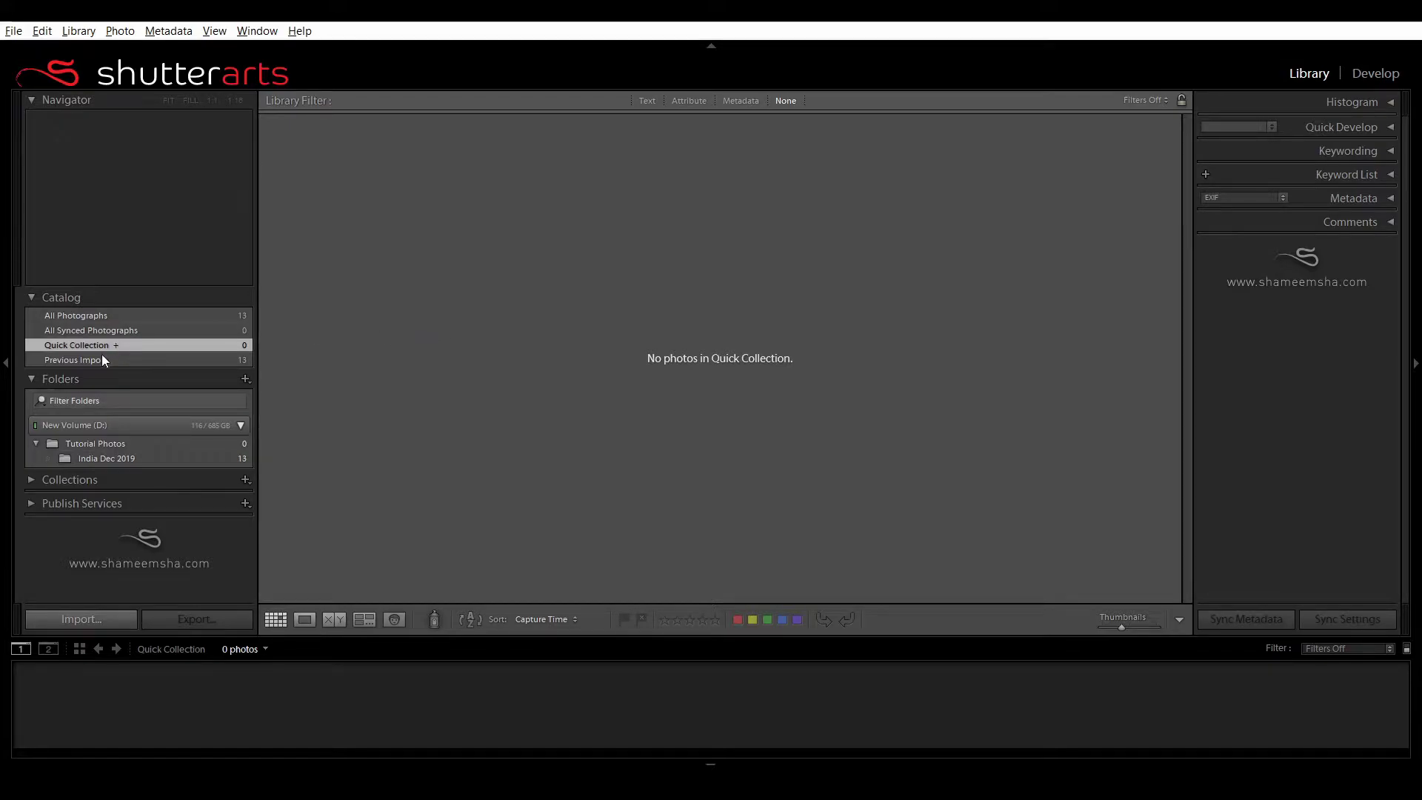
{"action": "left_click", "coordinate": [119, 363]}
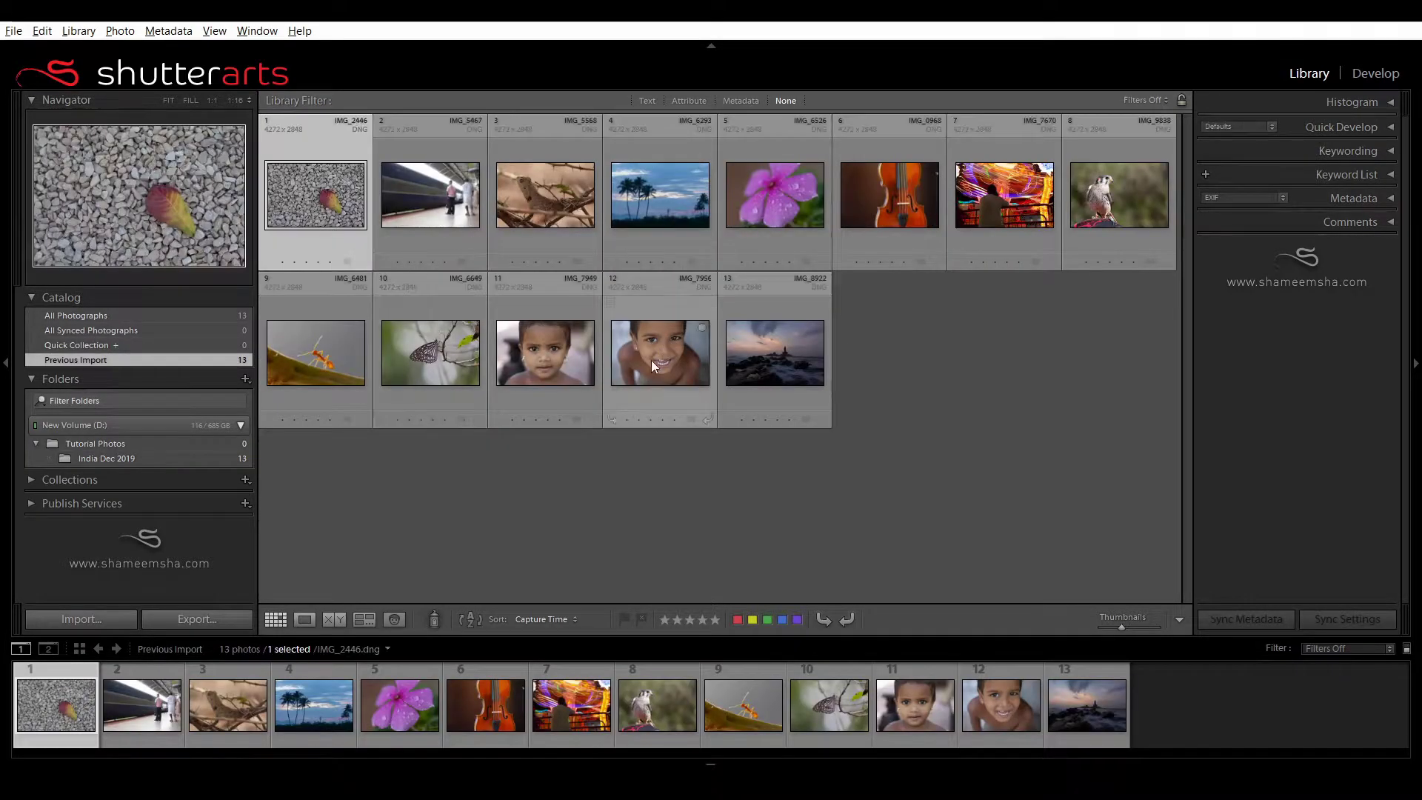
{"action": "mouse_move", "coordinate": [651, 369]}
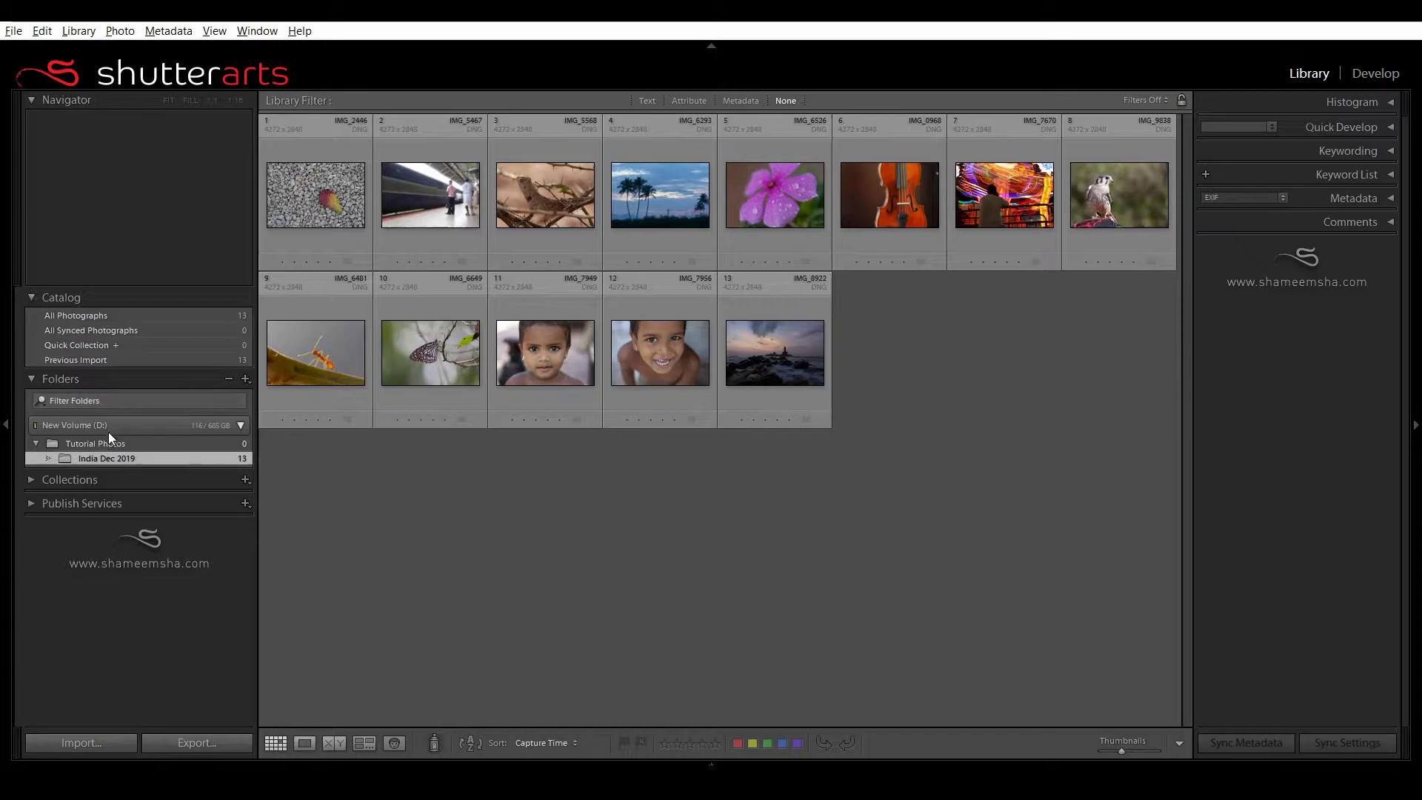
Shrink the Lightroom window and place it beside the File Explorer window to compare the India Dec 2019 folder
{"action": "double_click", "coordinate": [419, 24]}
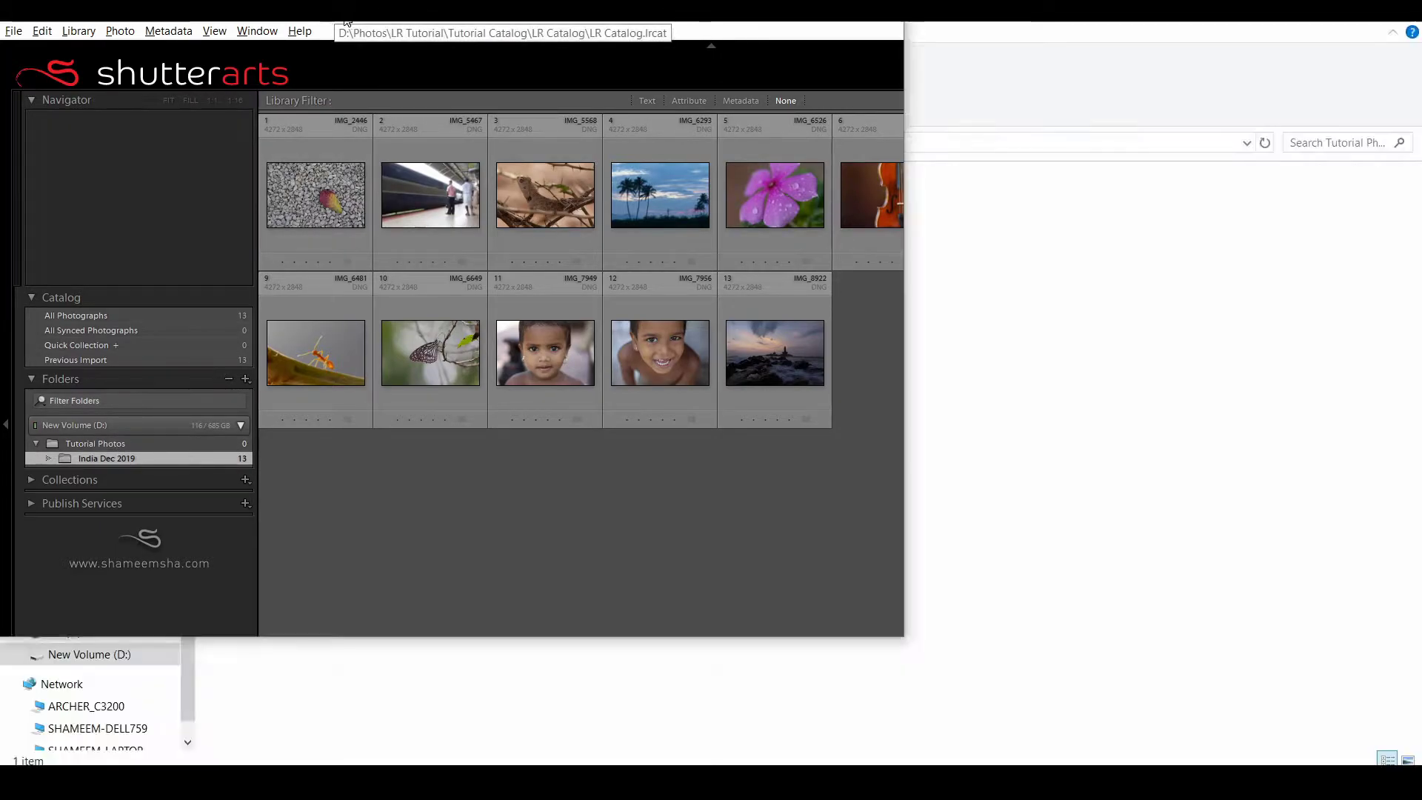
{"action": "left_click_drag", "start_coordinate": [425, 25], "coordinate": [905, 36]}
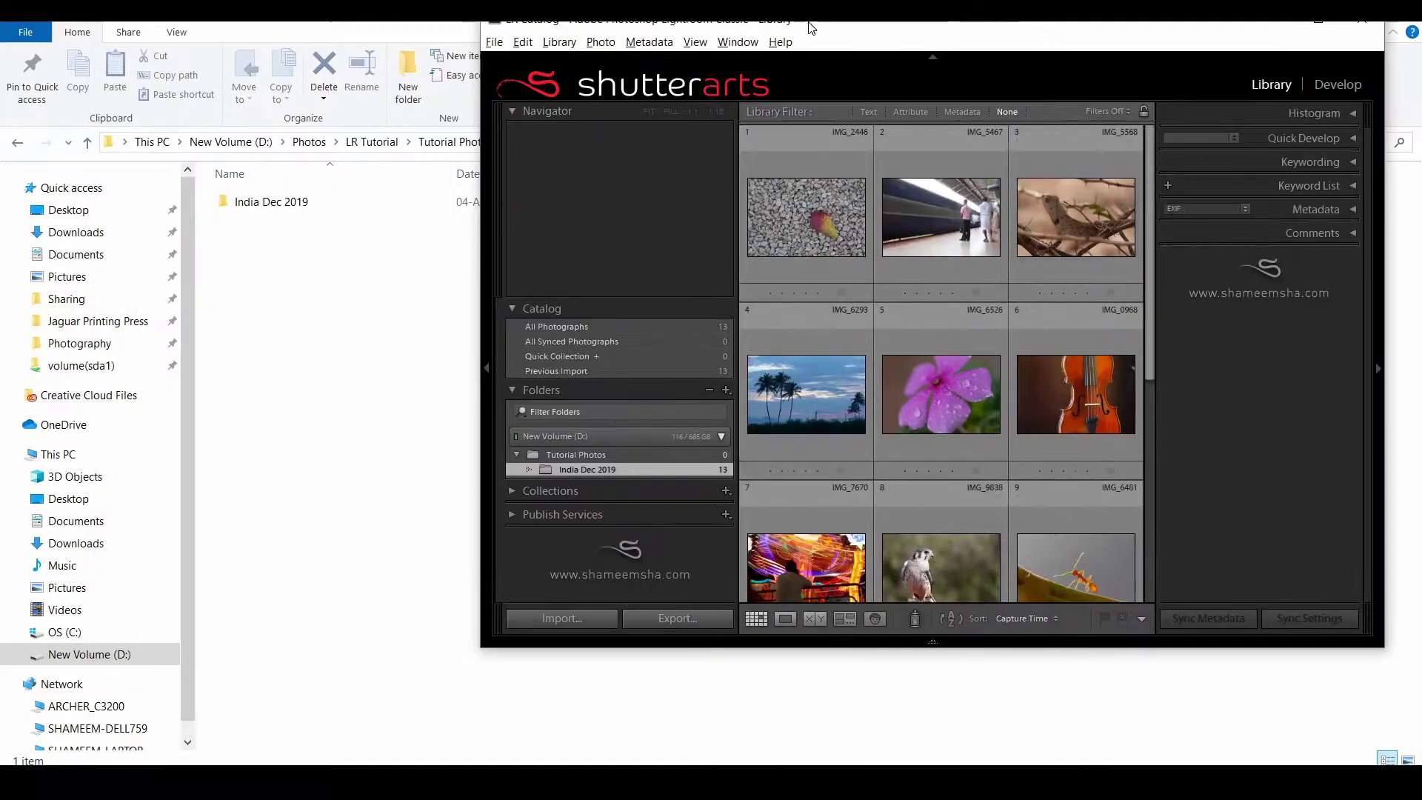
{"action": "left_click", "coordinate": [559, 469]}
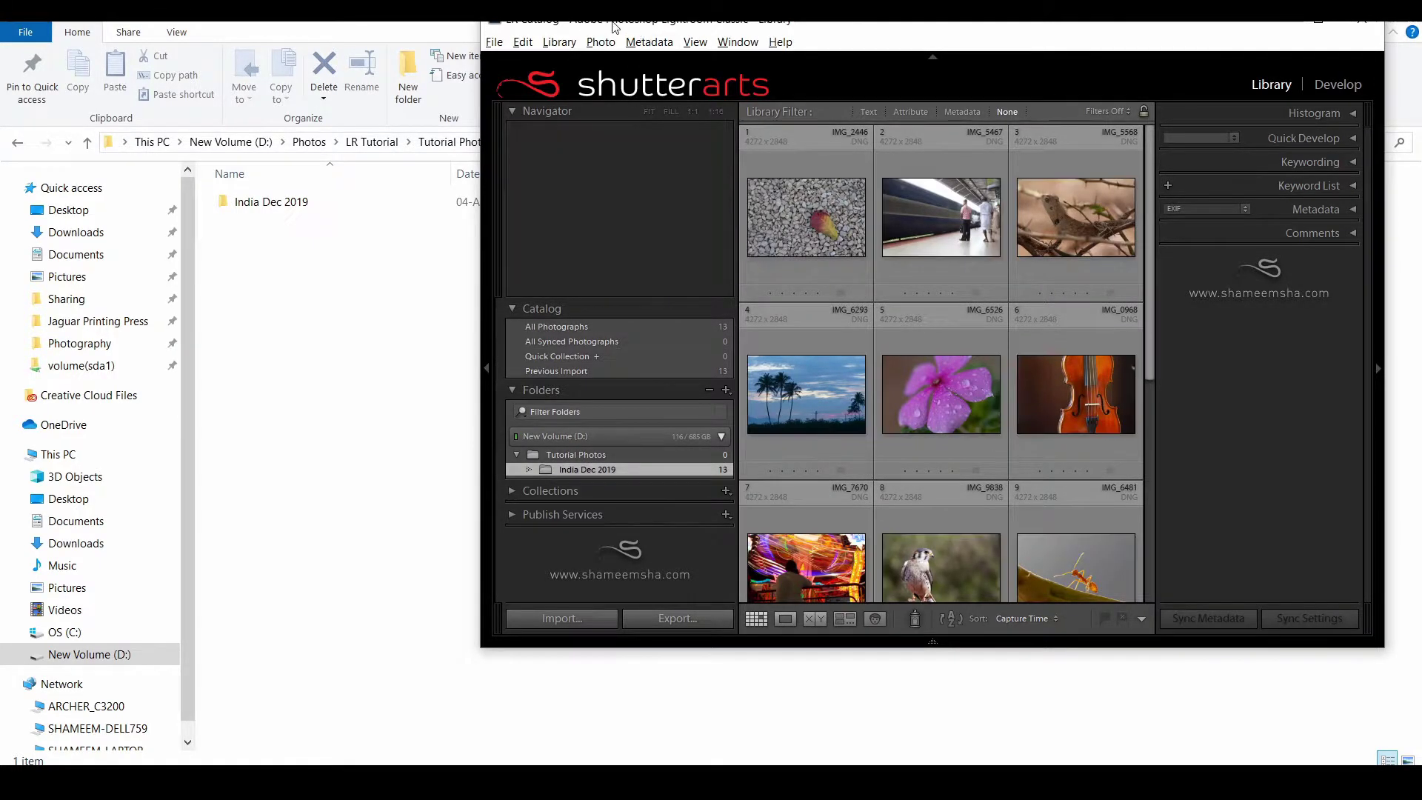
{"action": "left_click_drag", "start_coordinate": [642, 22], "coordinate": [754, 25]}
Compare the LR Tutorial and Tutorial Photos folders in File Explorer with Lightroom's folder tree, and maximize the Lightroom window again
{"action": "left_click", "coordinate": [371, 141]}
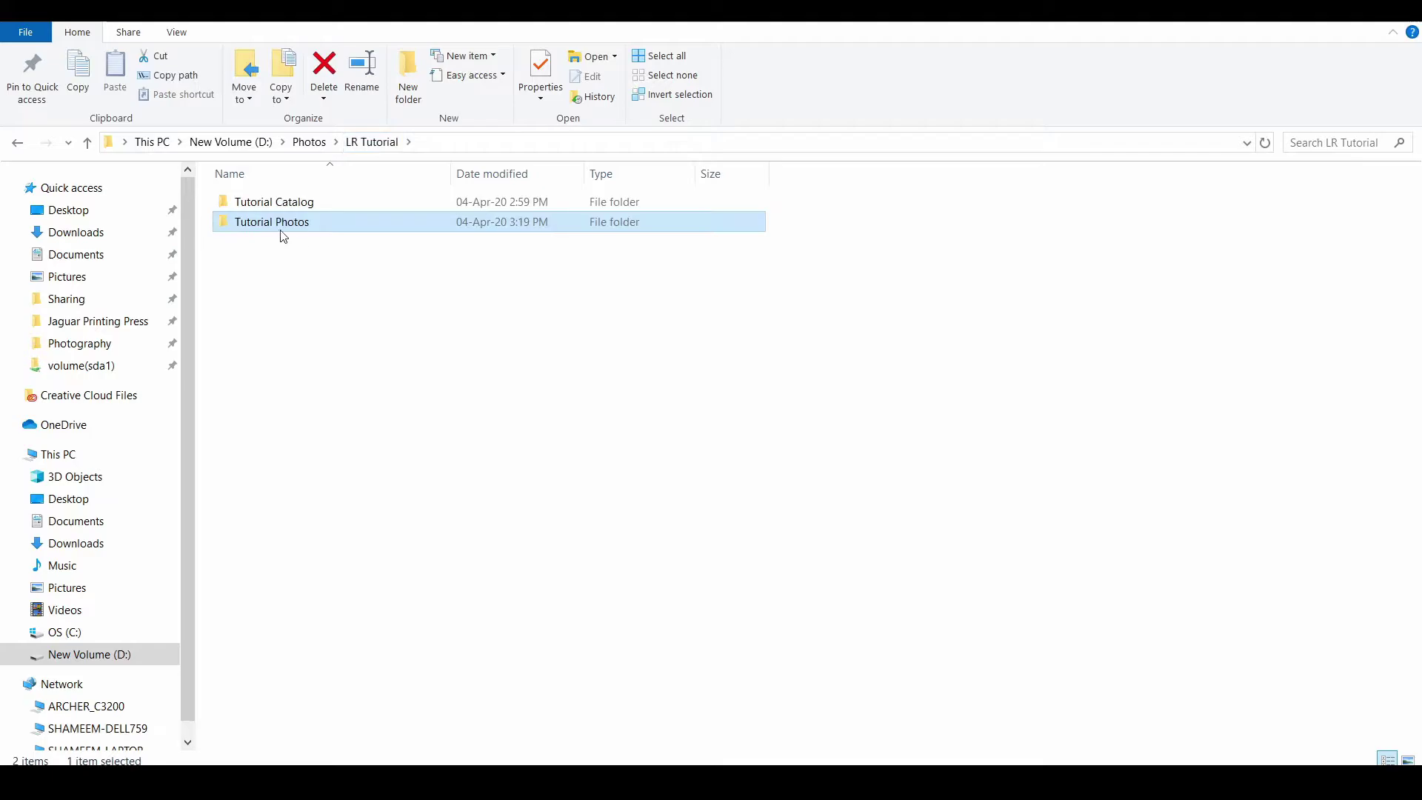
{"action": "key", "text": "alt+Tab"}
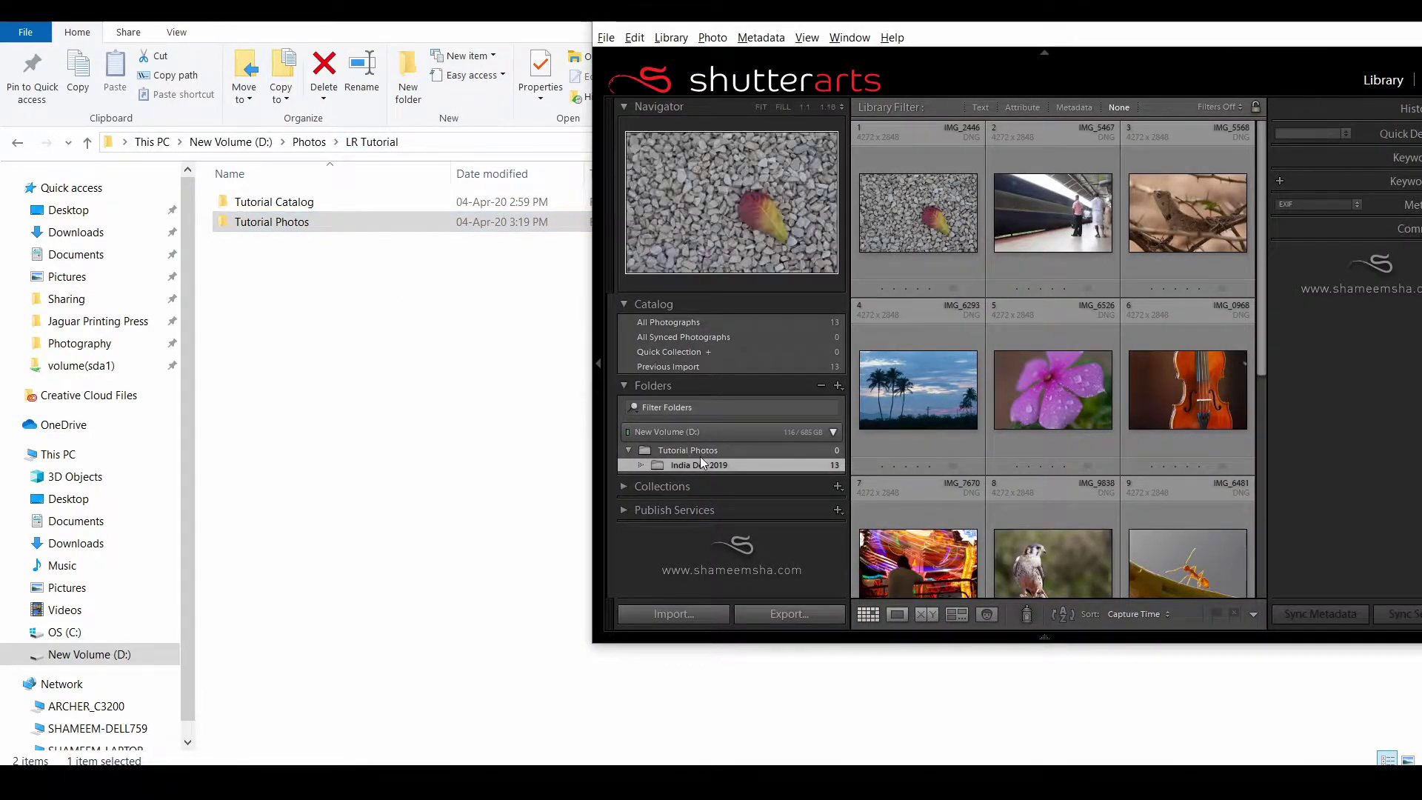
{"action": "double_click", "coordinate": [272, 223]}
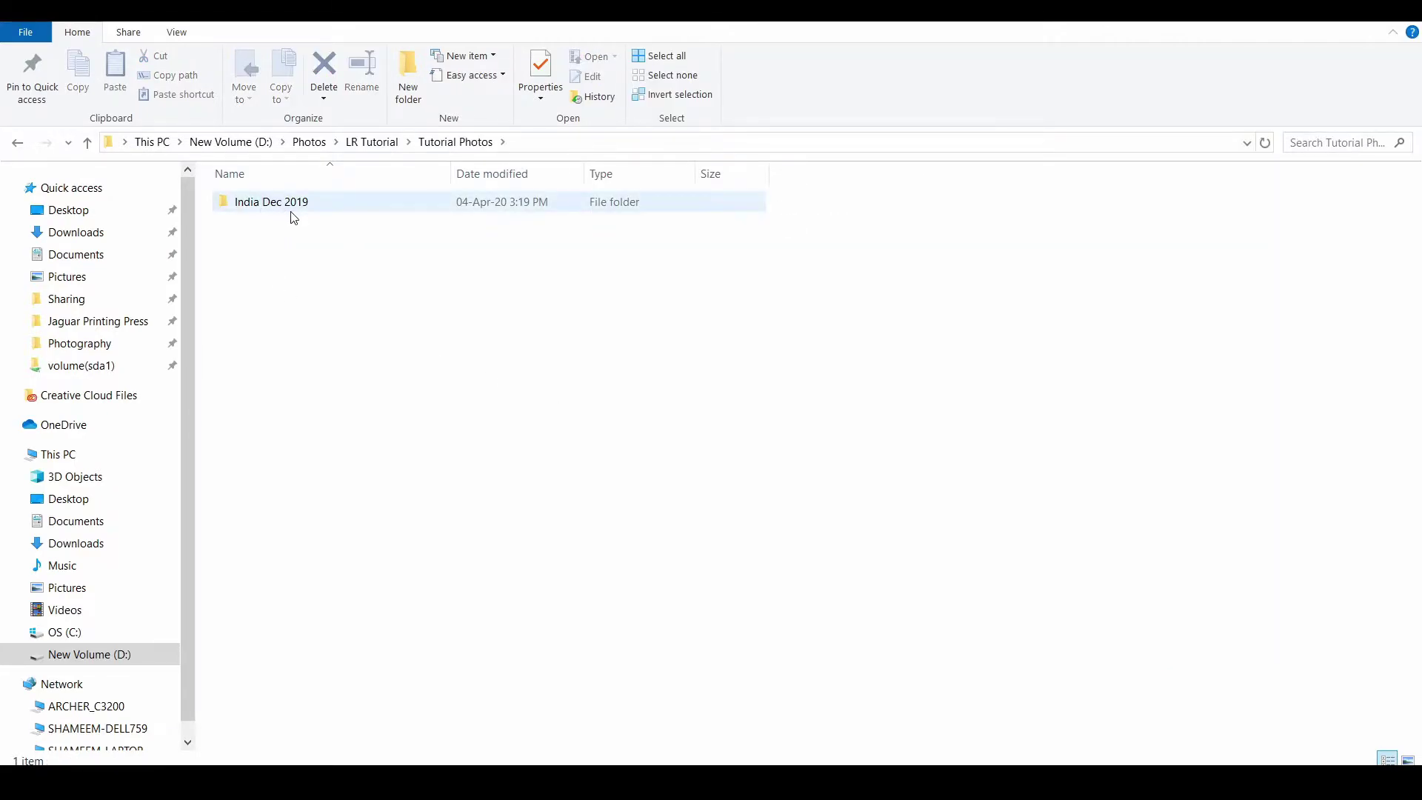
{"action": "key", "text": "alt+Tab"}
{"action": "left_click", "coordinate": [711, 465]}
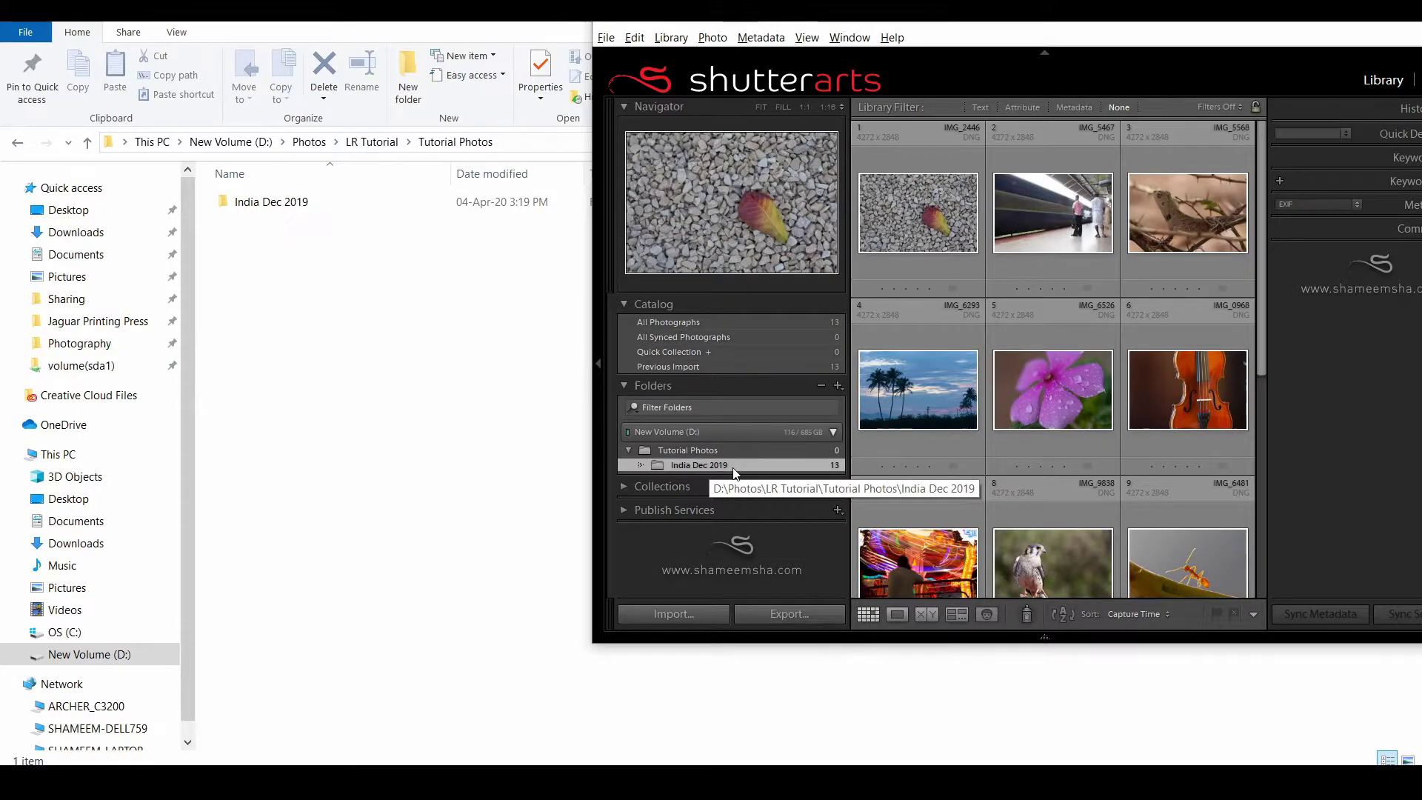
{"action": "left_click_drag", "start_coordinate": [1229, 27], "coordinate": [953, 39]}
{"action": "left_click", "coordinate": [1147, 42]}
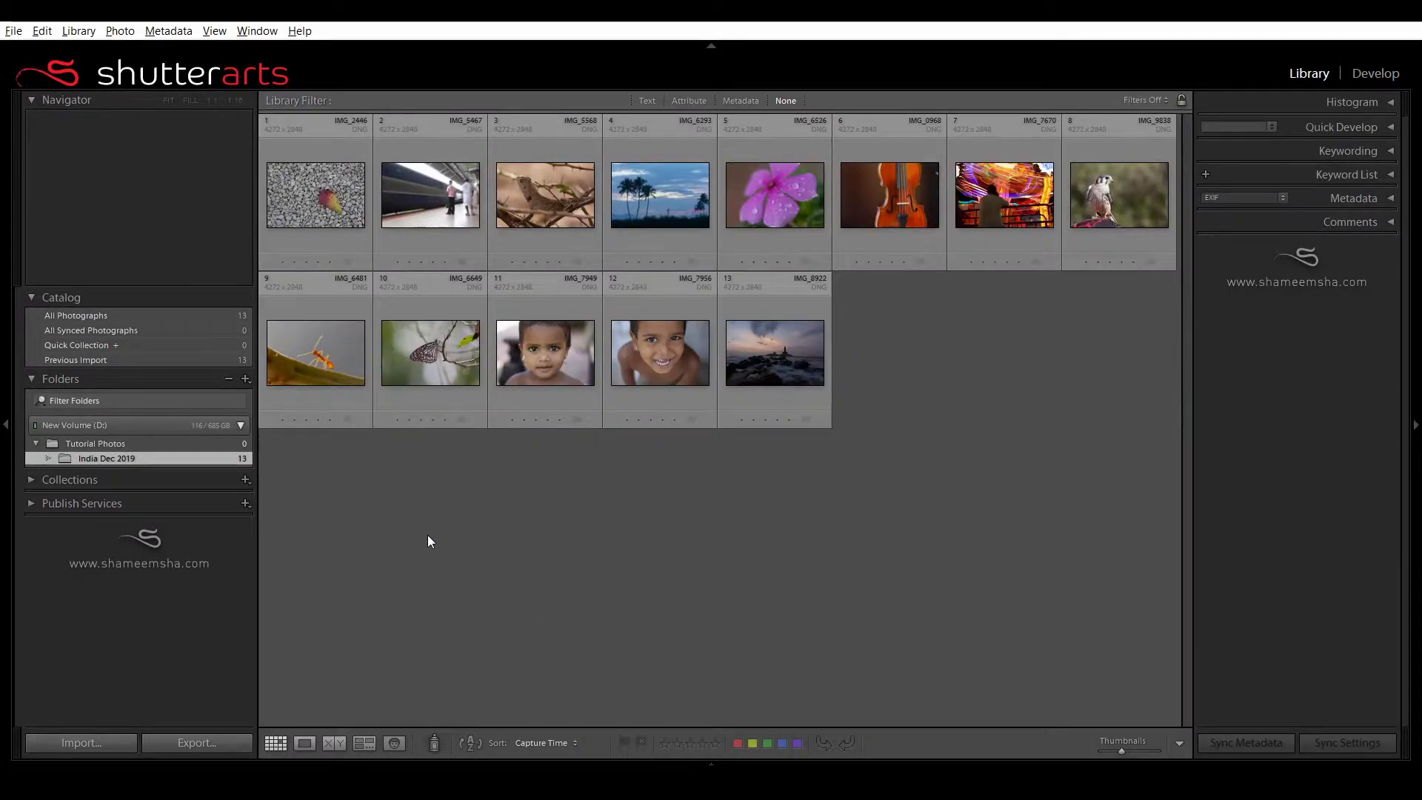
Expand the Collections section and collapse the Navigator and Catalog sections
{"action": "left_click", "coordinate": [29, 479]}
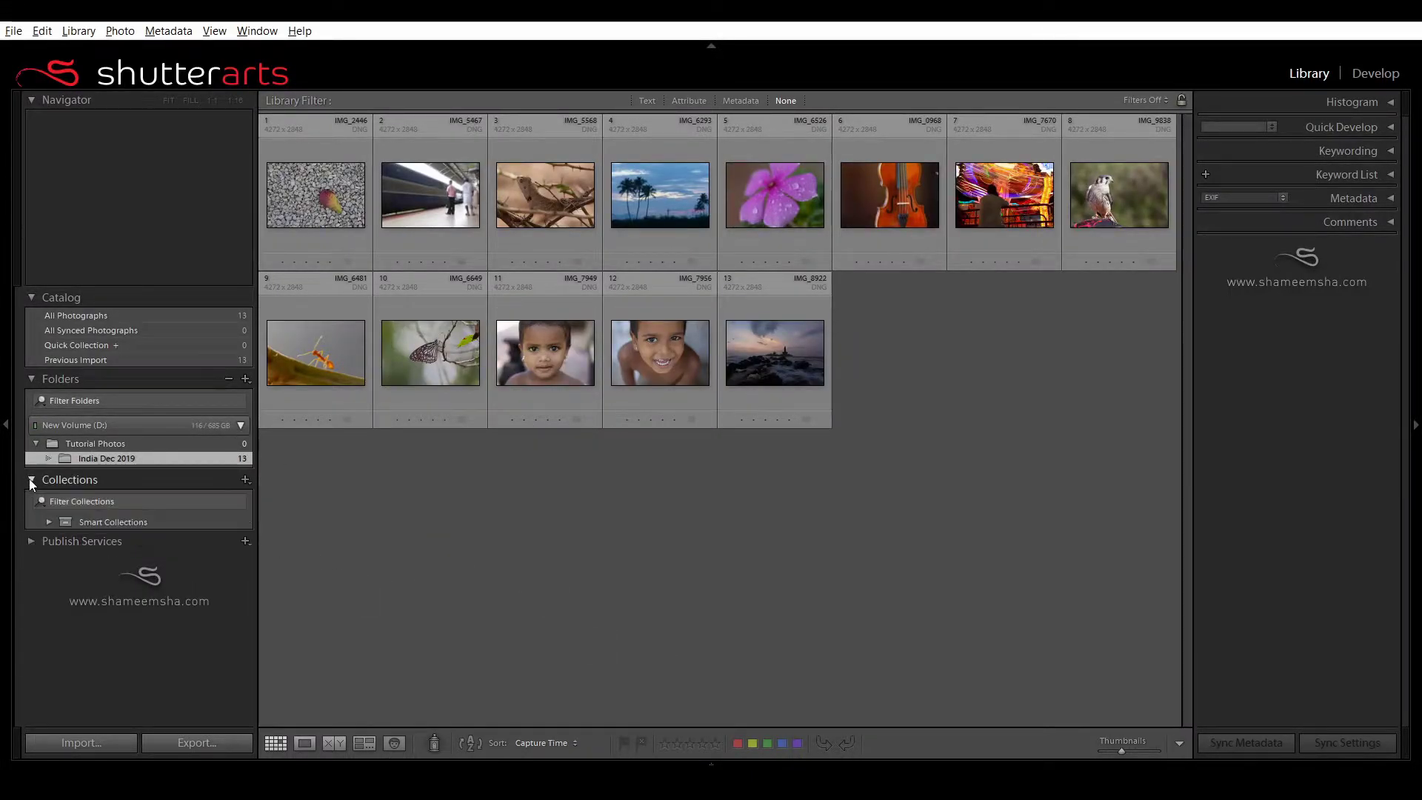
{"action": "left_click", "coordinate": [30, 99]}
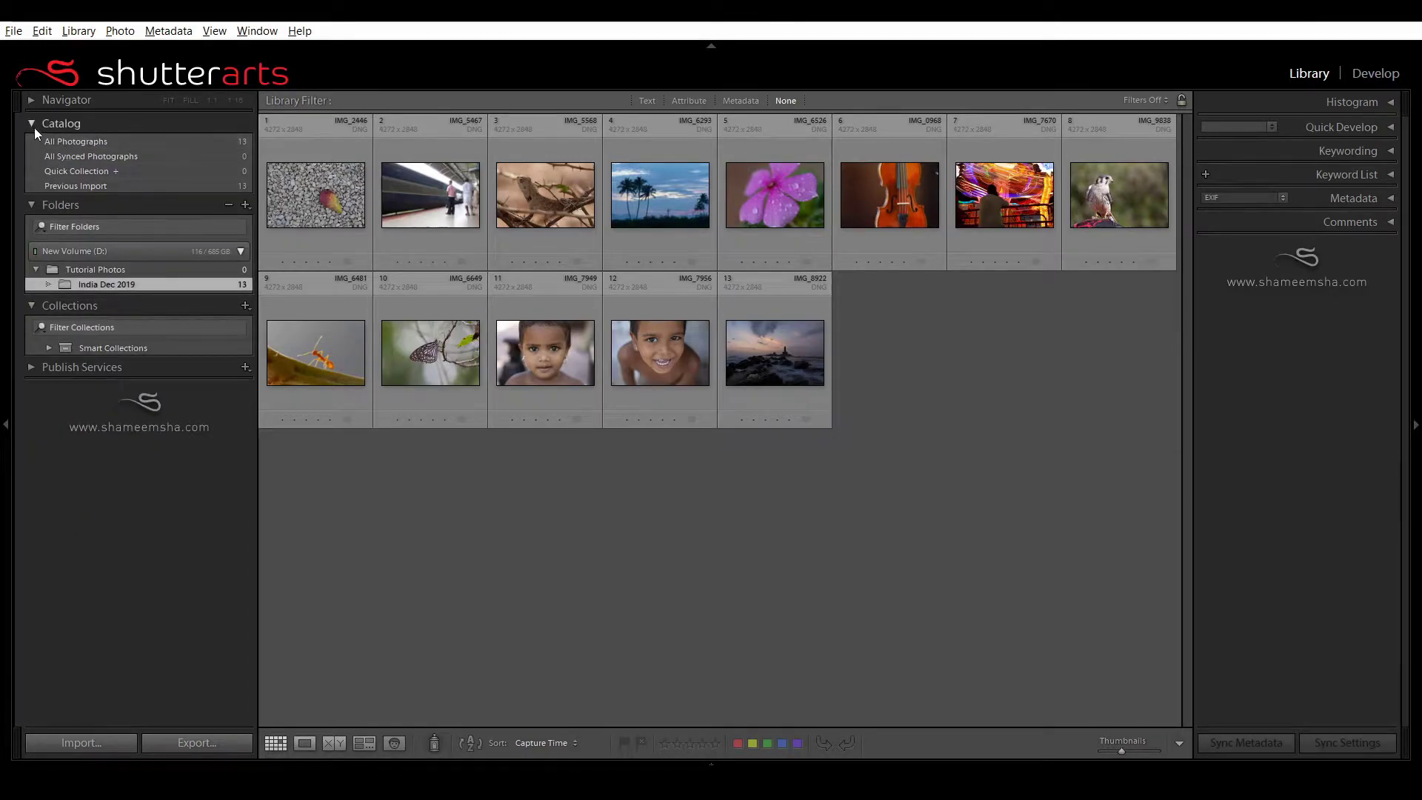
{"action": "left_click", "coordinate": [33, 126]}
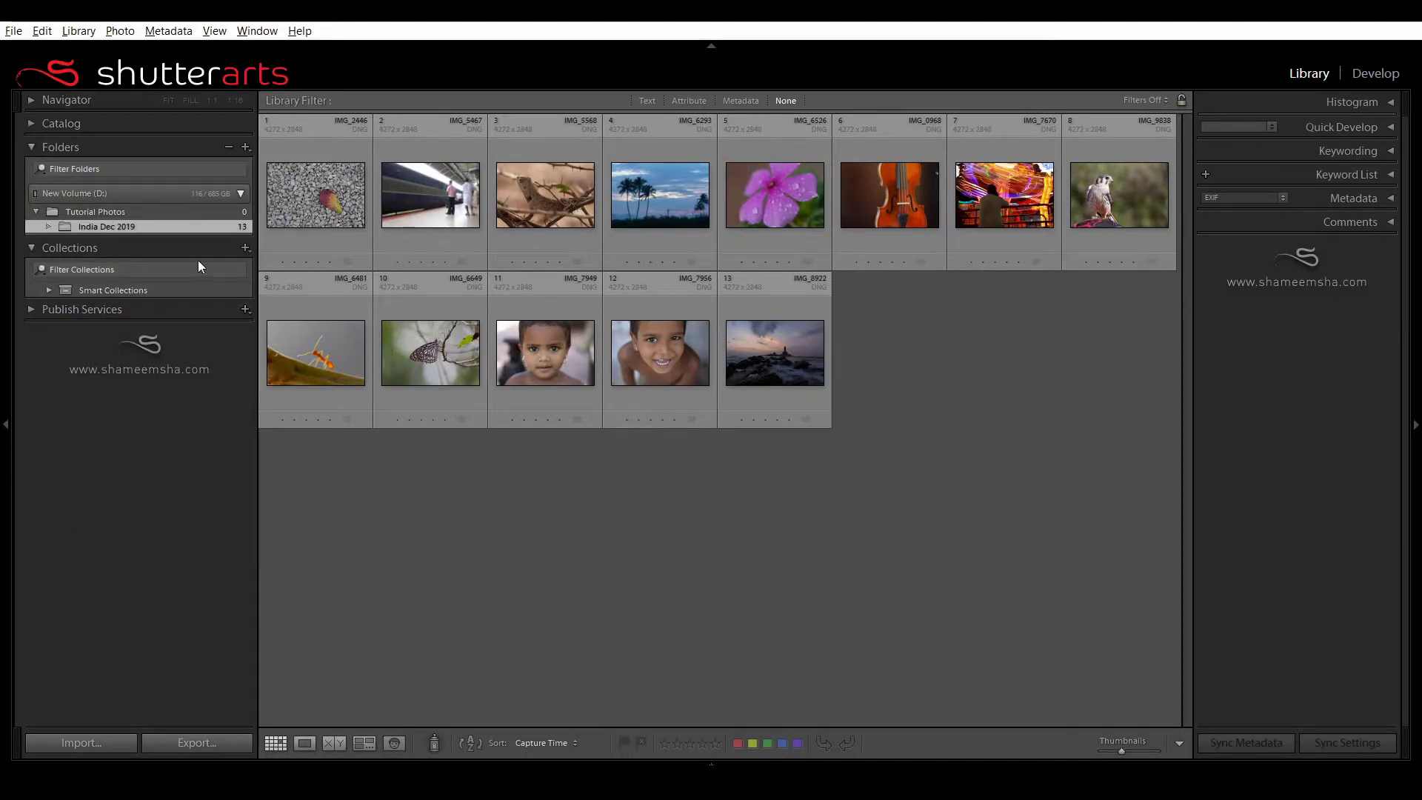
Expand the Smart Collections set and the Publish Services section to show their contents
{"action": "left_click", "coordinate": [49, 289]}
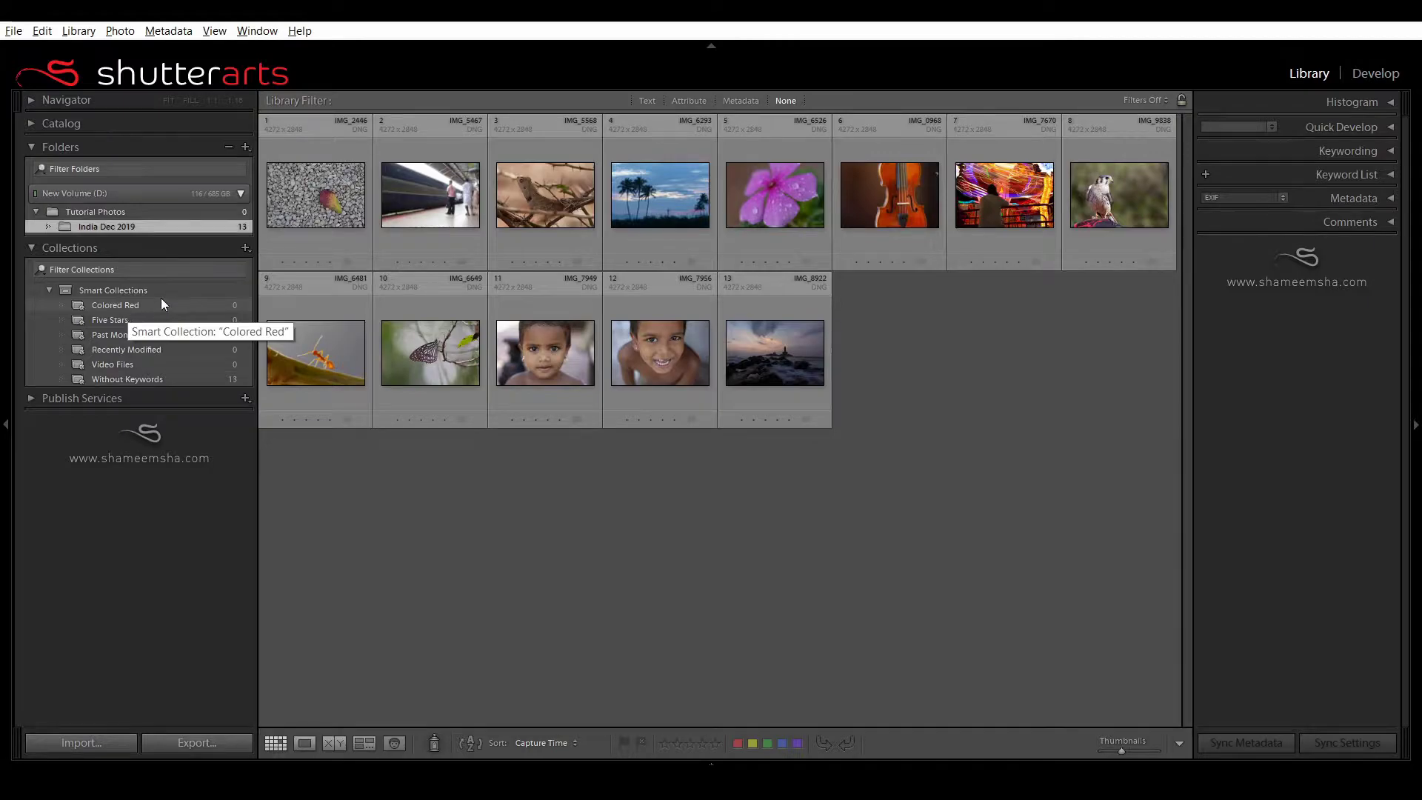
{"action": "left_click", "coordinate": [48, 289]}
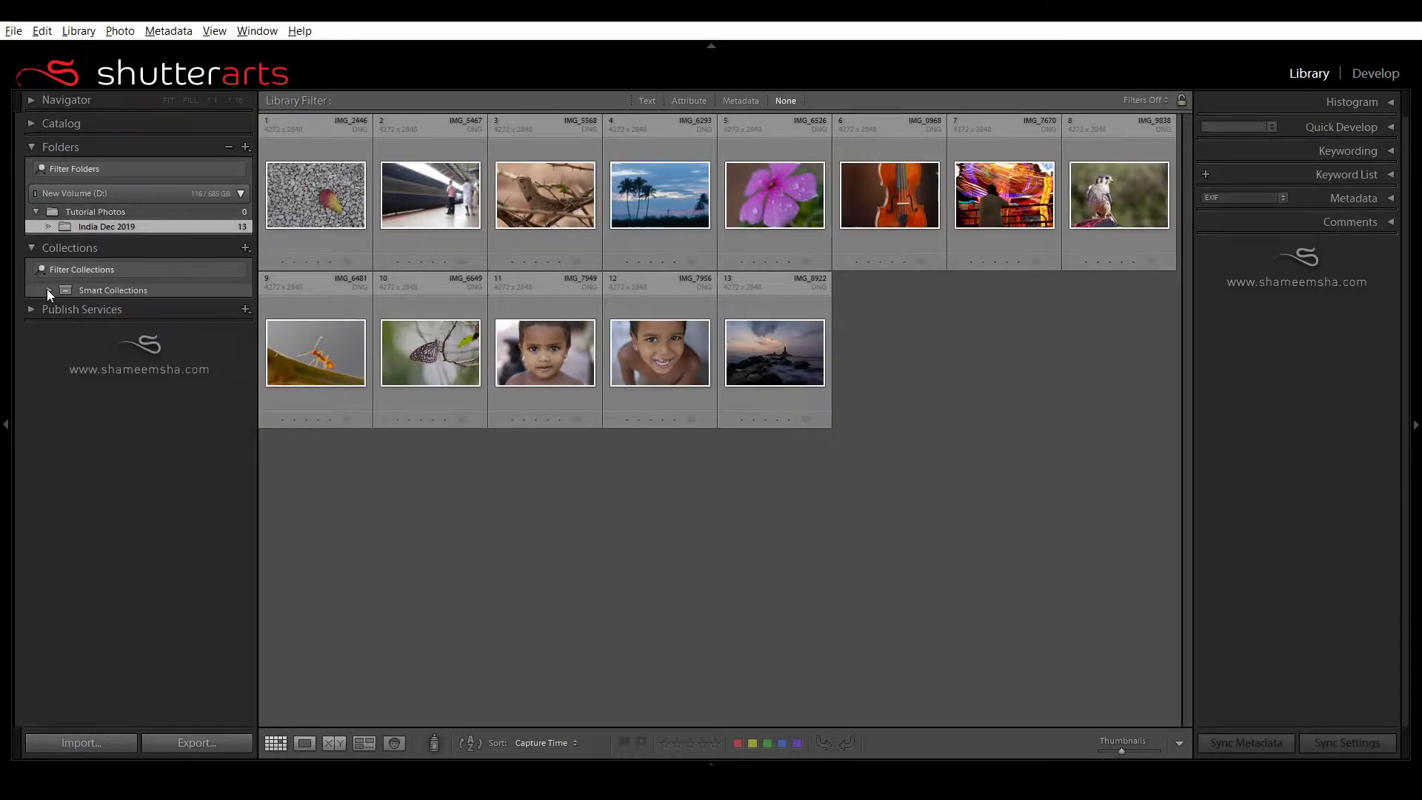
{"action": "left_click", "coordinate": [48, 289]}
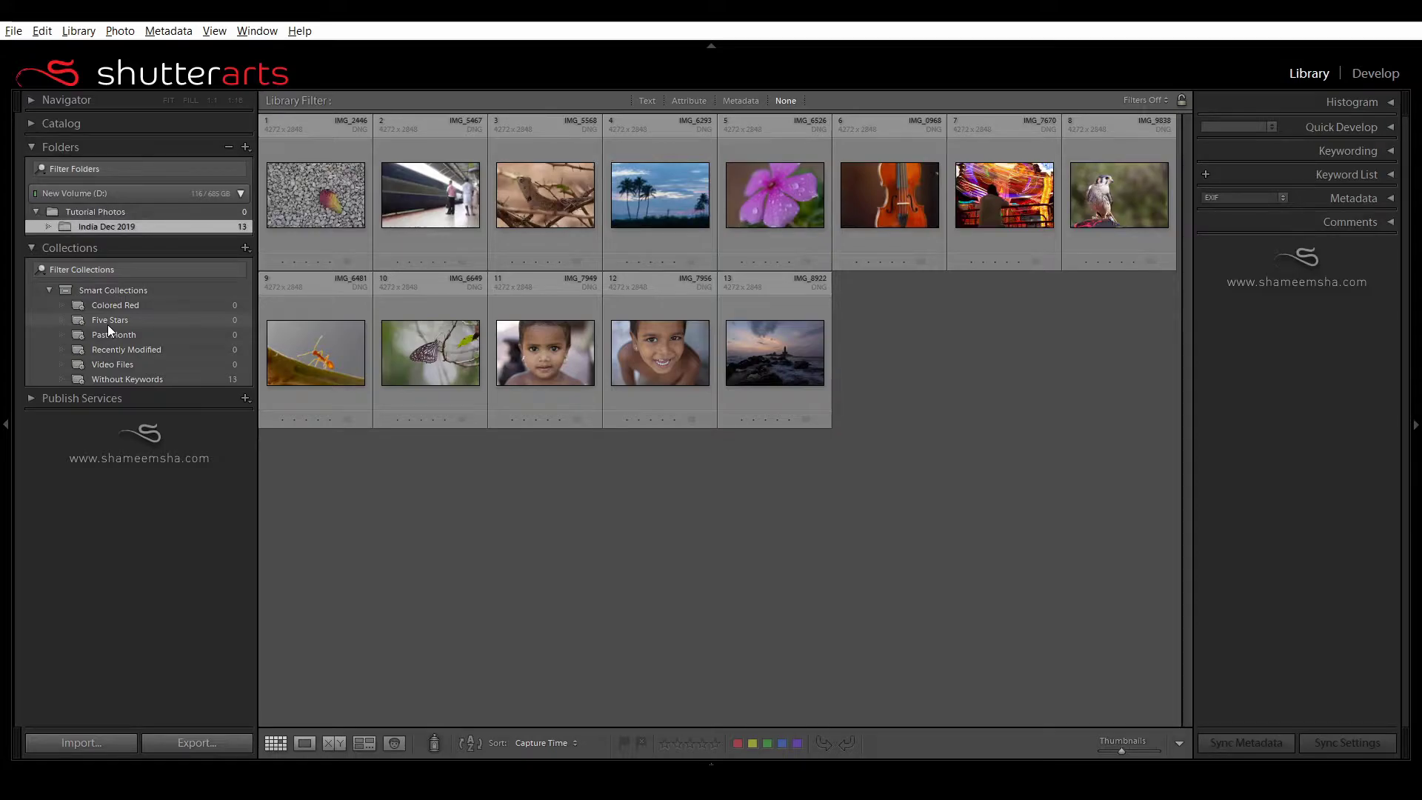
{"action": "left_click", "coordinate": [30, 398]}
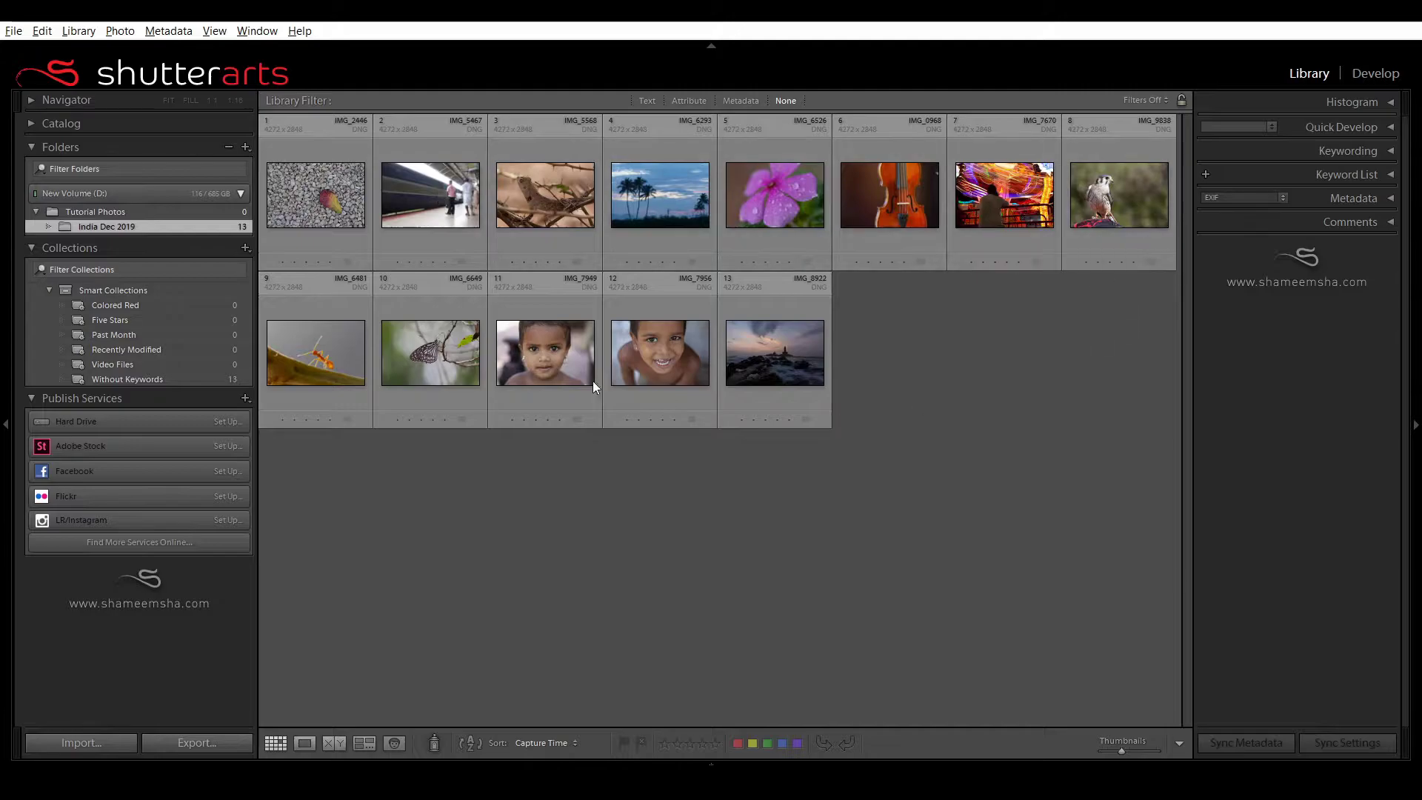
View the Video Files and Without Keywords smart collections and return to the India Dec 2019 folder
{"action": "left_click", "coordinate": [160, 370]}
{"action": "left_click", "coordinate": [158, 379]}
{"action": "left_click", "coordinate": [106, 226]}
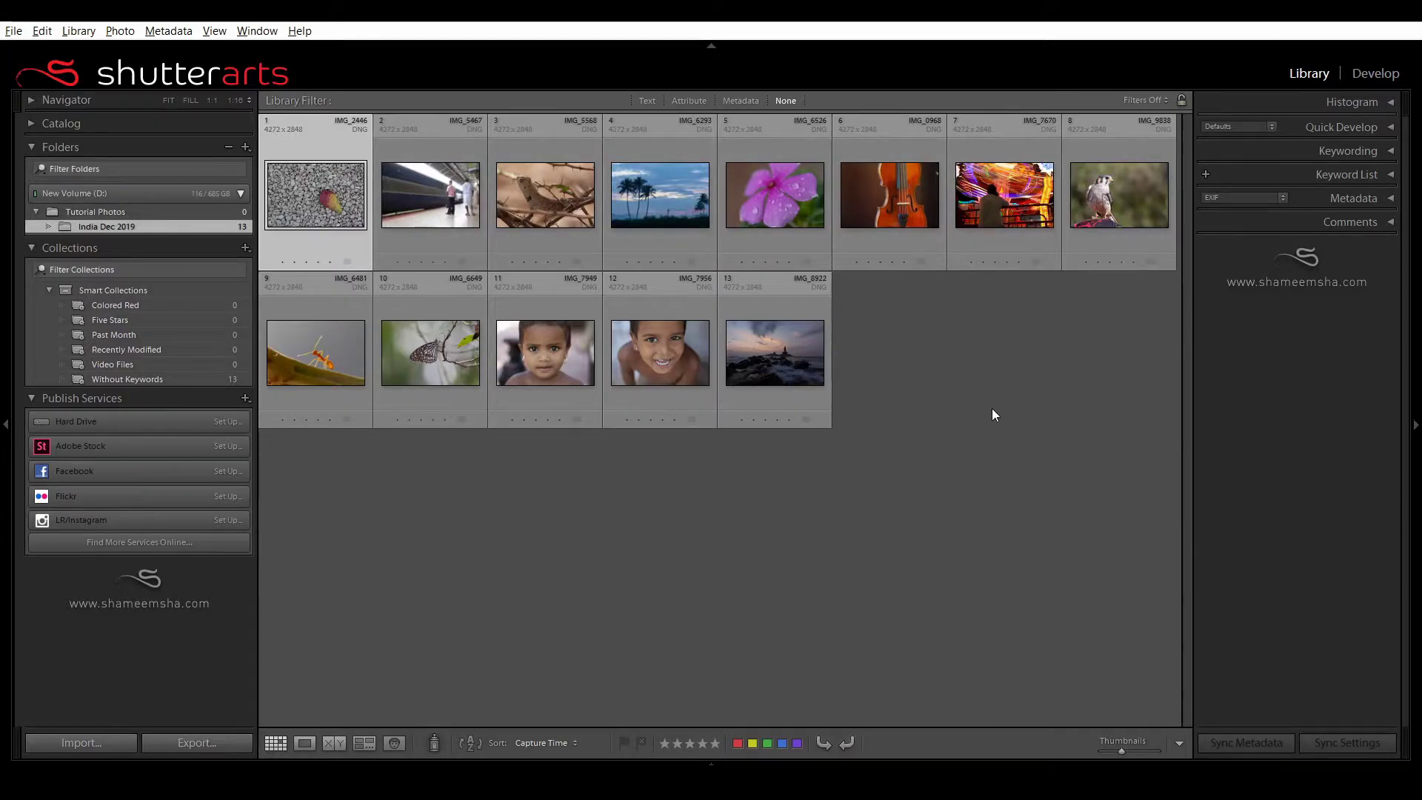
Reduce the grid thumbnail size and look through the Library Filter's metadata, attribute and text options
{"action": "mouse_move", "coordinate": [1123, 752]}
{"action": "left_mouse_down"}
{"action": "mouse_move", "coordinate": [1142, 751]}
{"action": "mouse_move", "coordinate": [1112, 745]}
{"action": "left_mouse_up"}
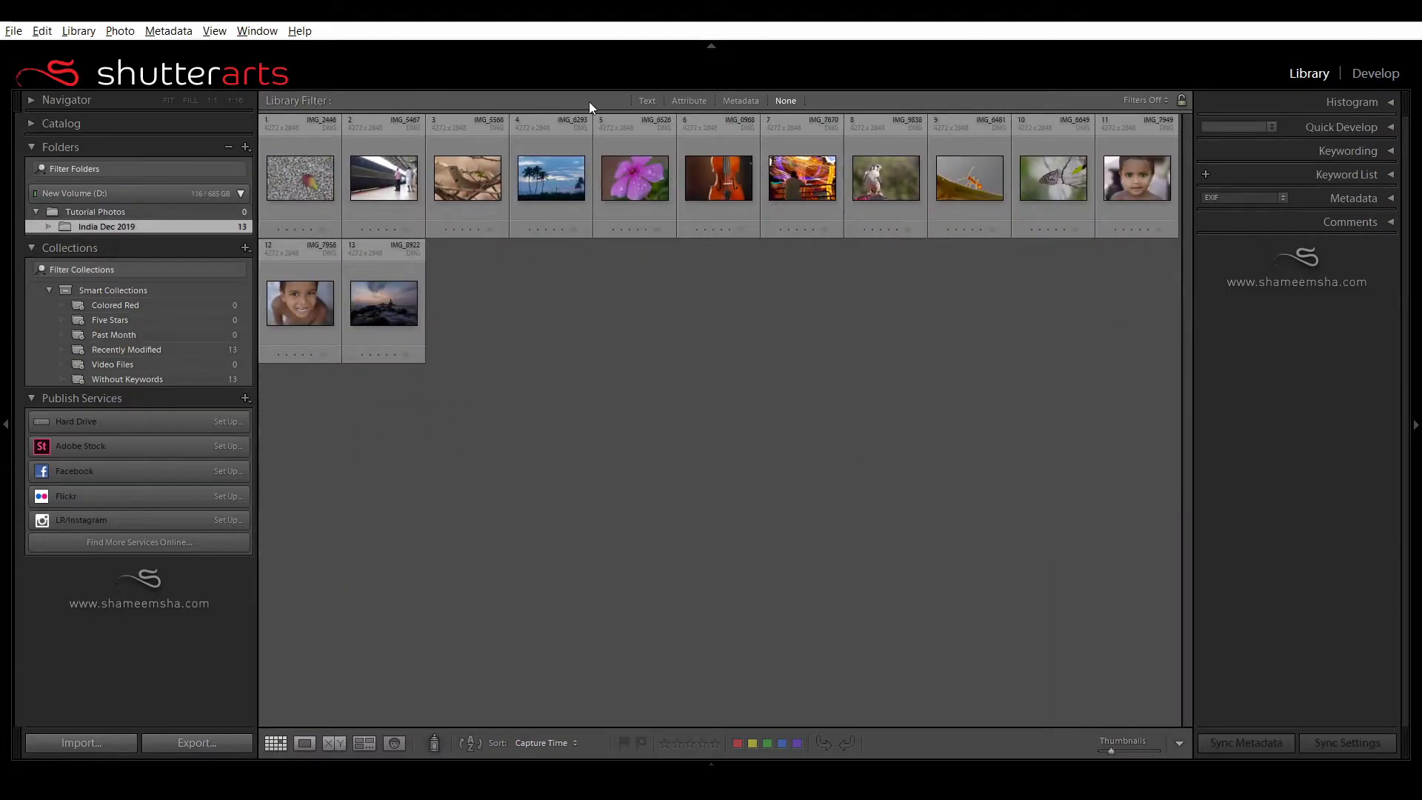
{"action": "left_click", "coordinate": [741, 101]}
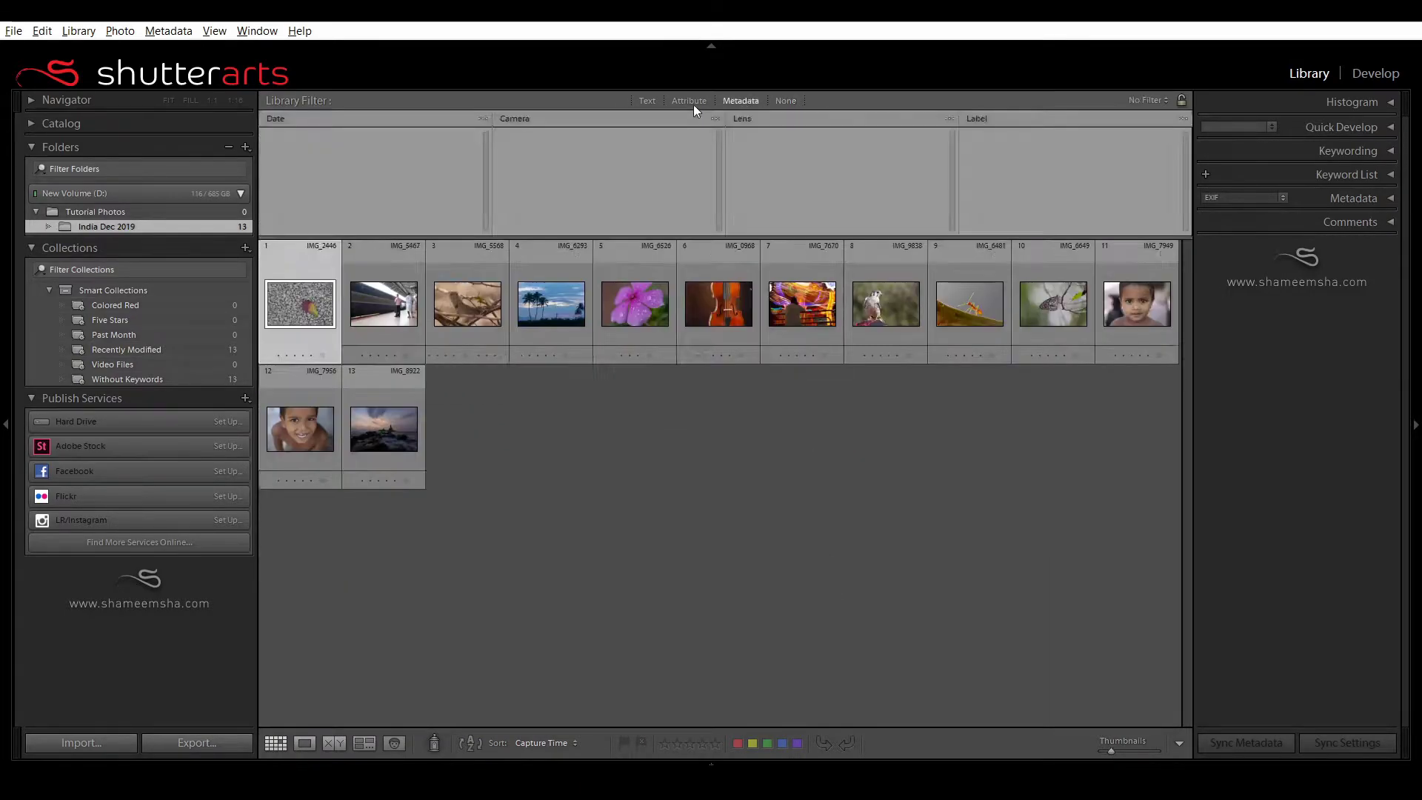
{"action": "left_click", "coordinate": [689, 101]}
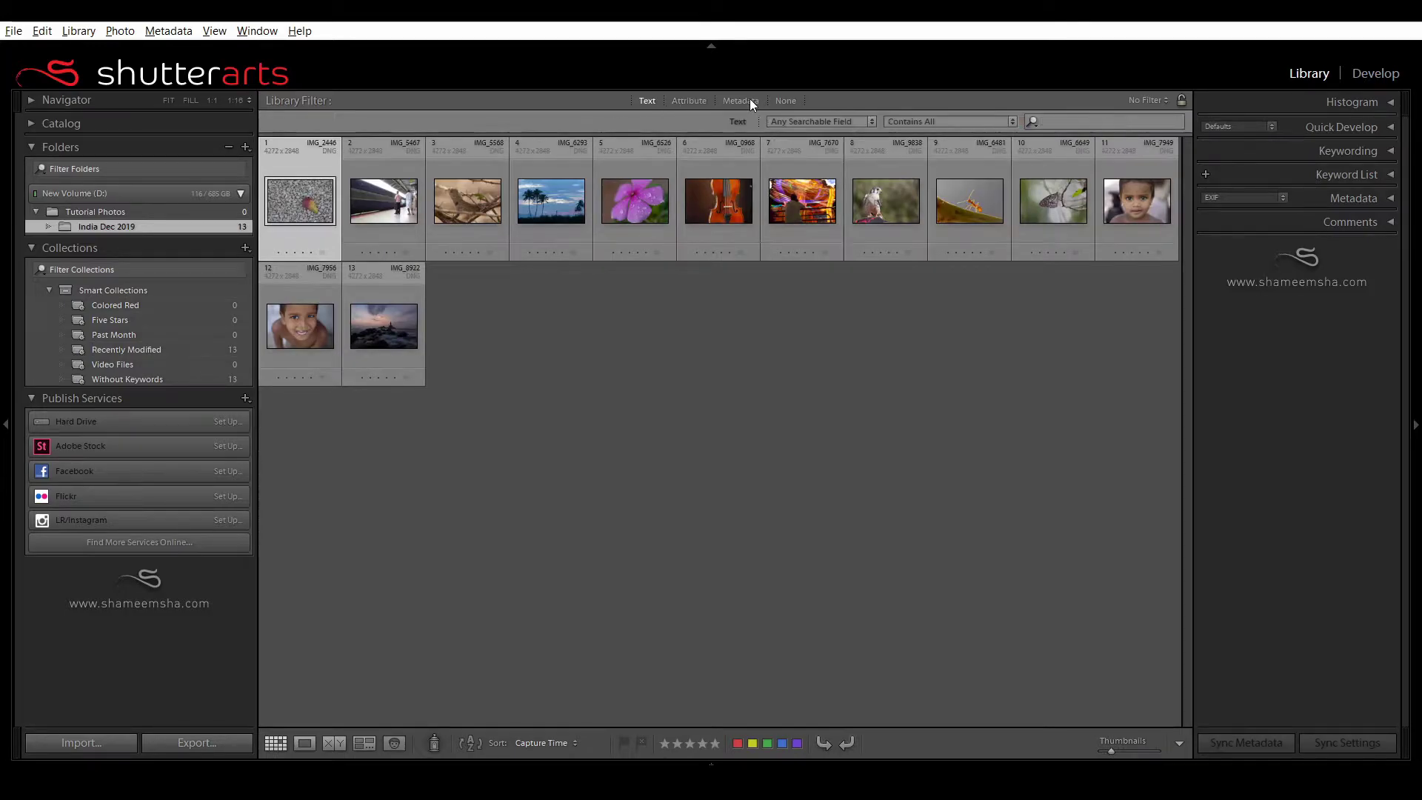
Enlarge the grid thumbnails and filter the photos by metadata to the EF50mm f/1.8 II lens
{"action": "left_click", "coordinate": [749, 100]}
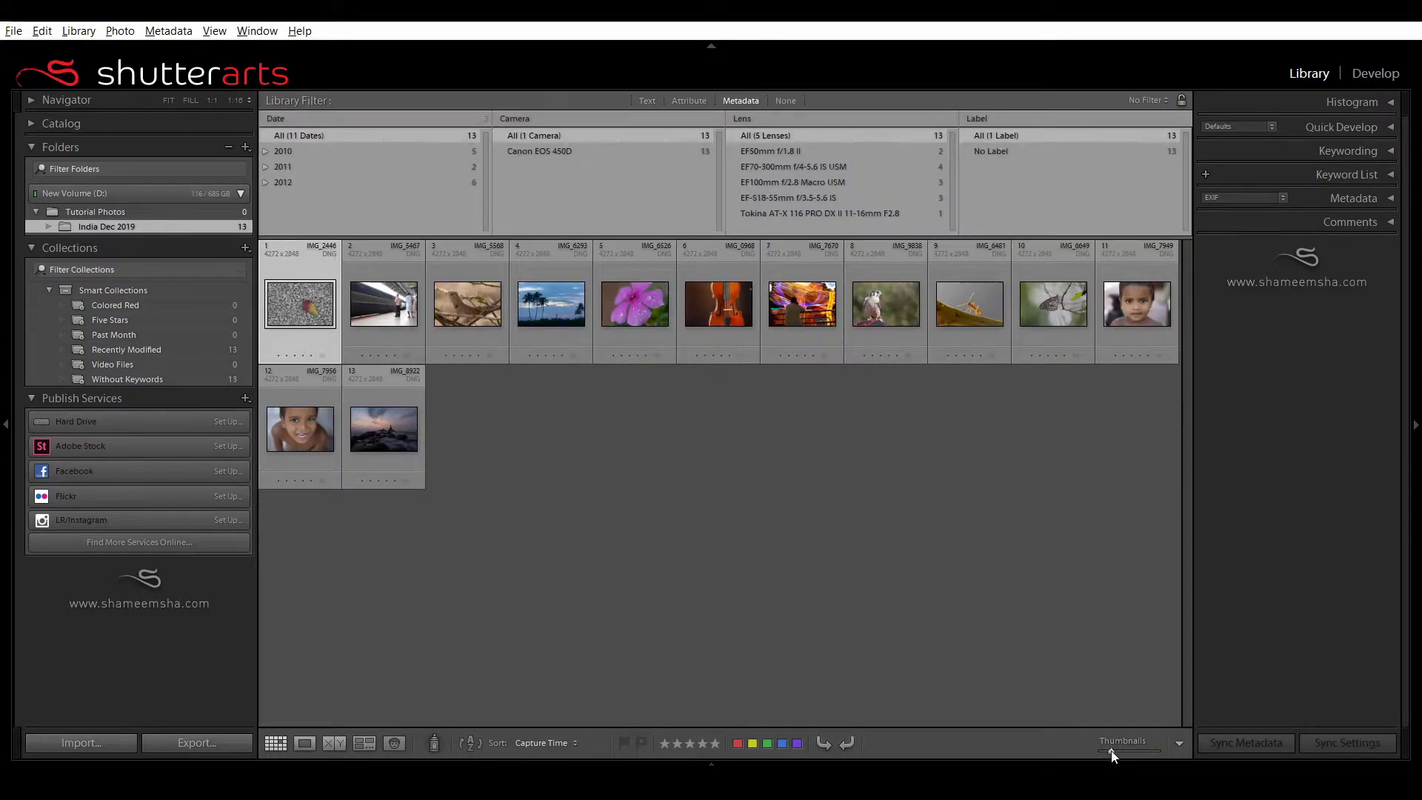
{"action": "left_click_drag", "start_coordinate": [1111, 748], "coordinate": [1123, 748]}
{"action": "left_click", "coordinate": [793, 151]}
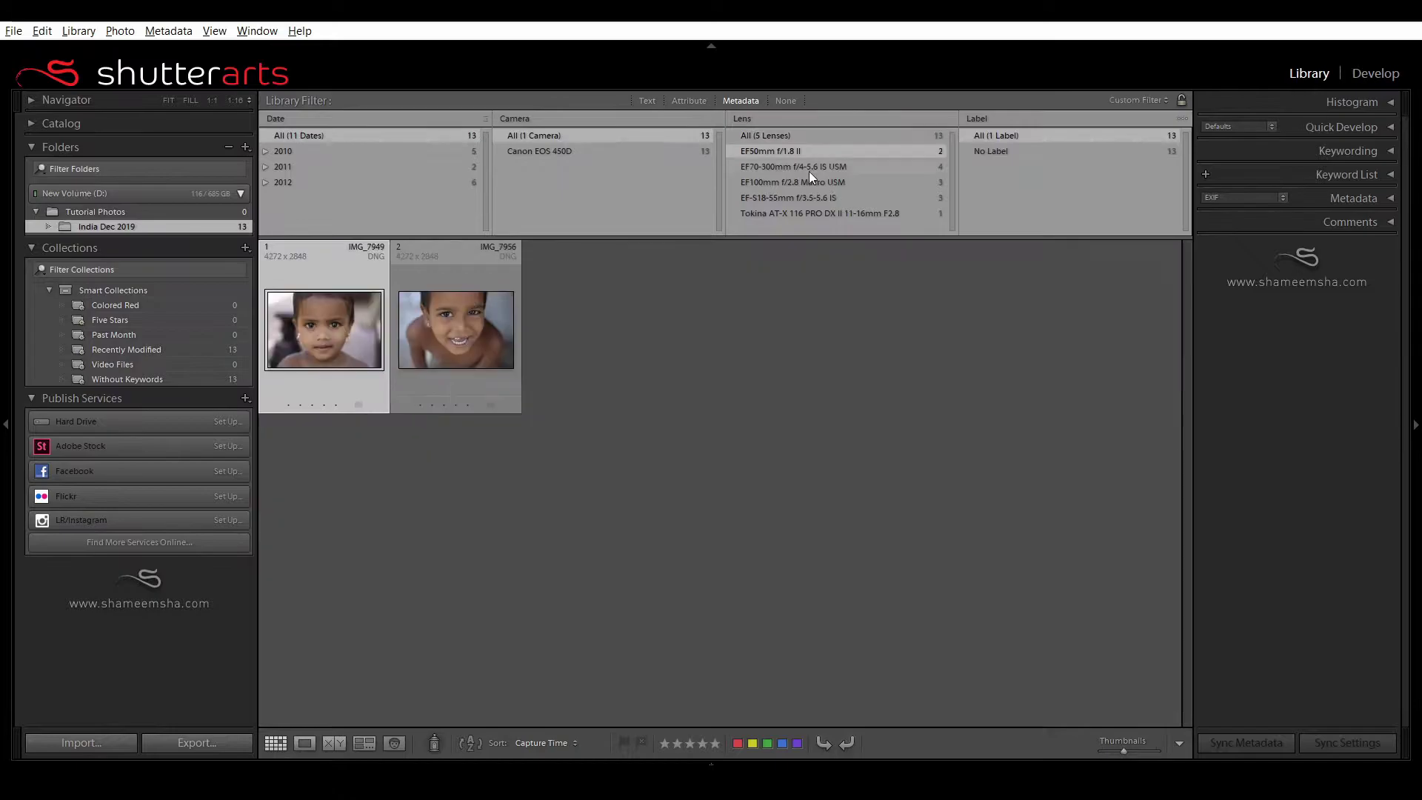
Filter the photos in turn by the EF70-300mm, EF100mm Macro, EF-S18-55mm and Tokina 11-16mm lenses
{"action": "left_click", "coordinate": [808, 168]}
{"action": "left_click", "coordinate": [803, 183]}
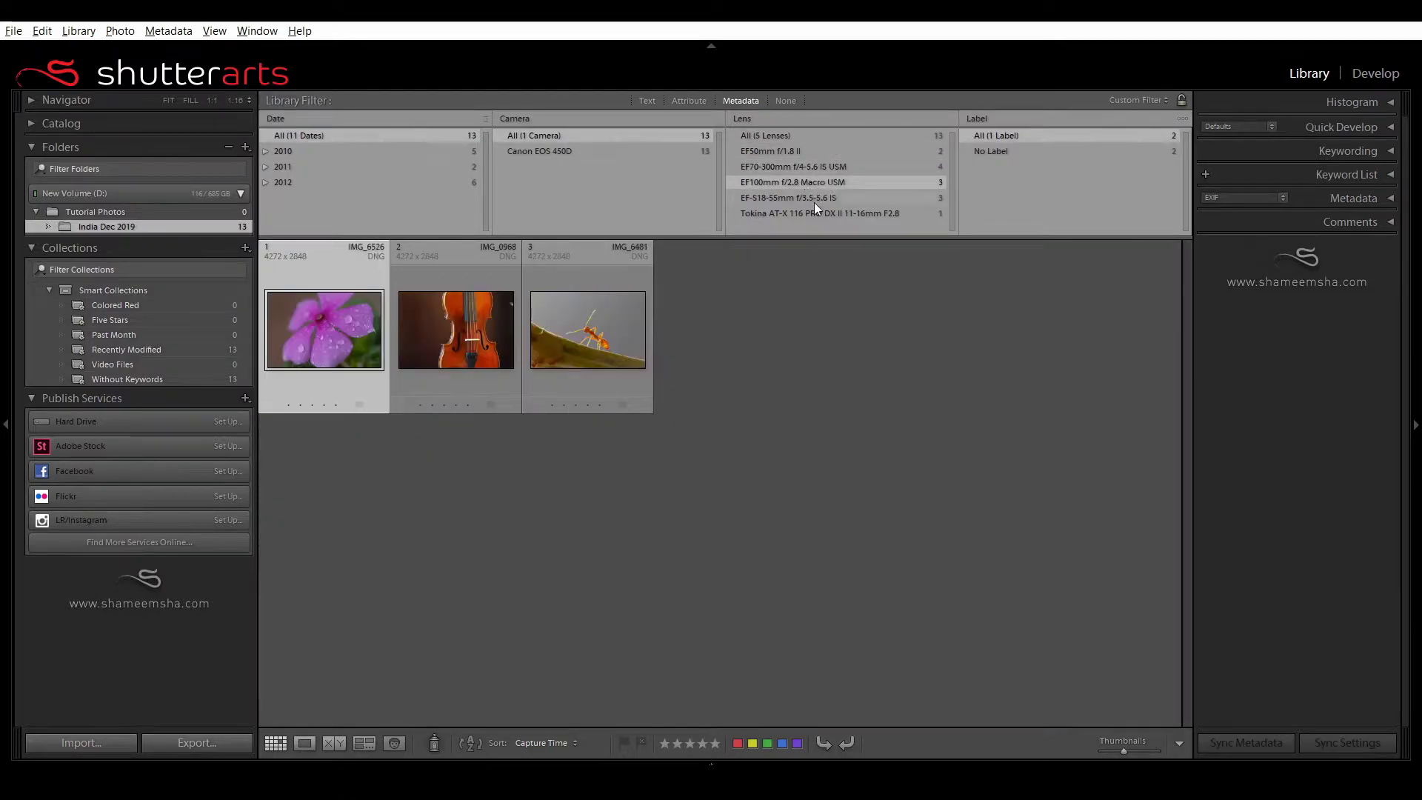
{"action": "left_click", "coordinate": [813, 199]}
{"action": "left_click", "coordinate": [819, 214]}
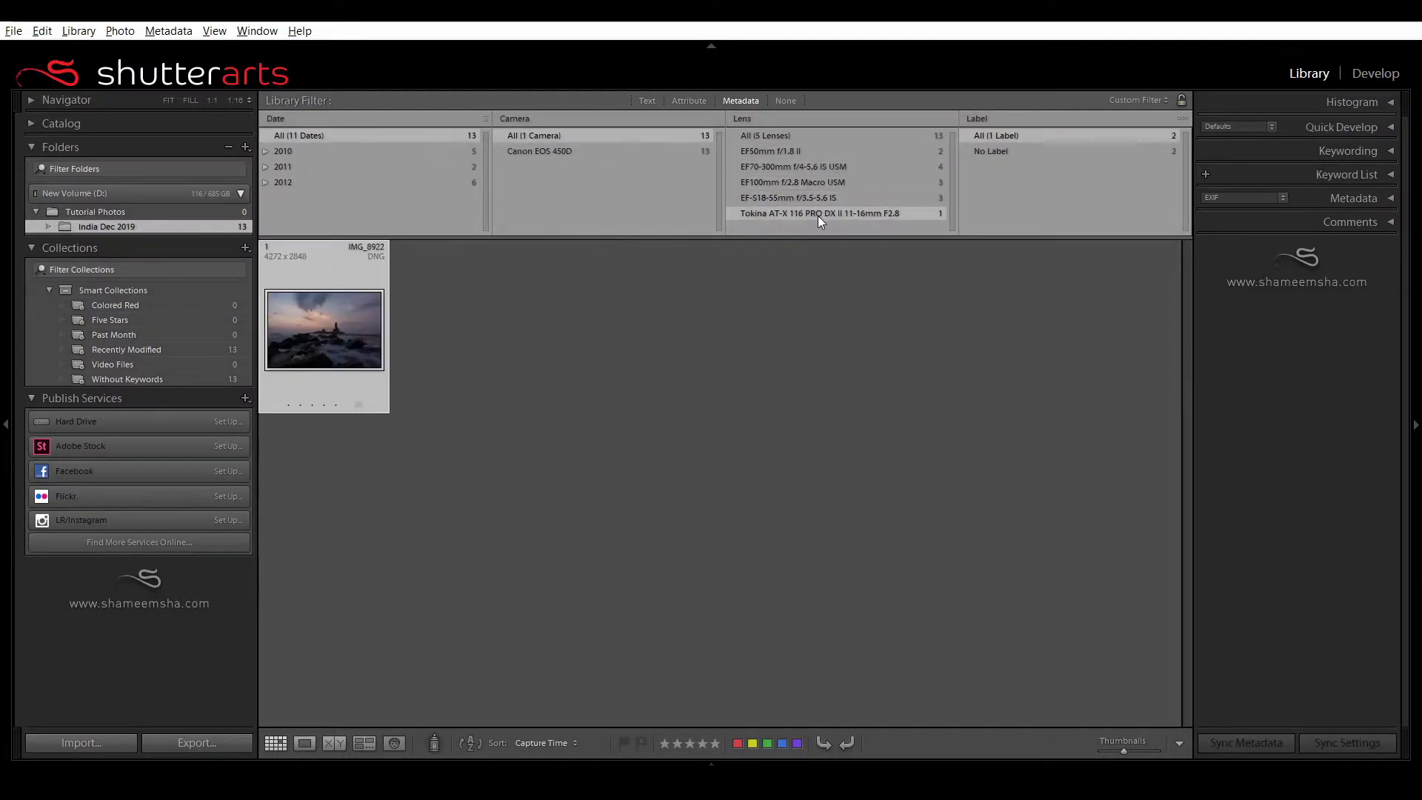
Look through the alternative criteria for the Label column, and clear the lens filter so that no library filter is active
{"action": "left_click", "coordinate": [983, 120]}
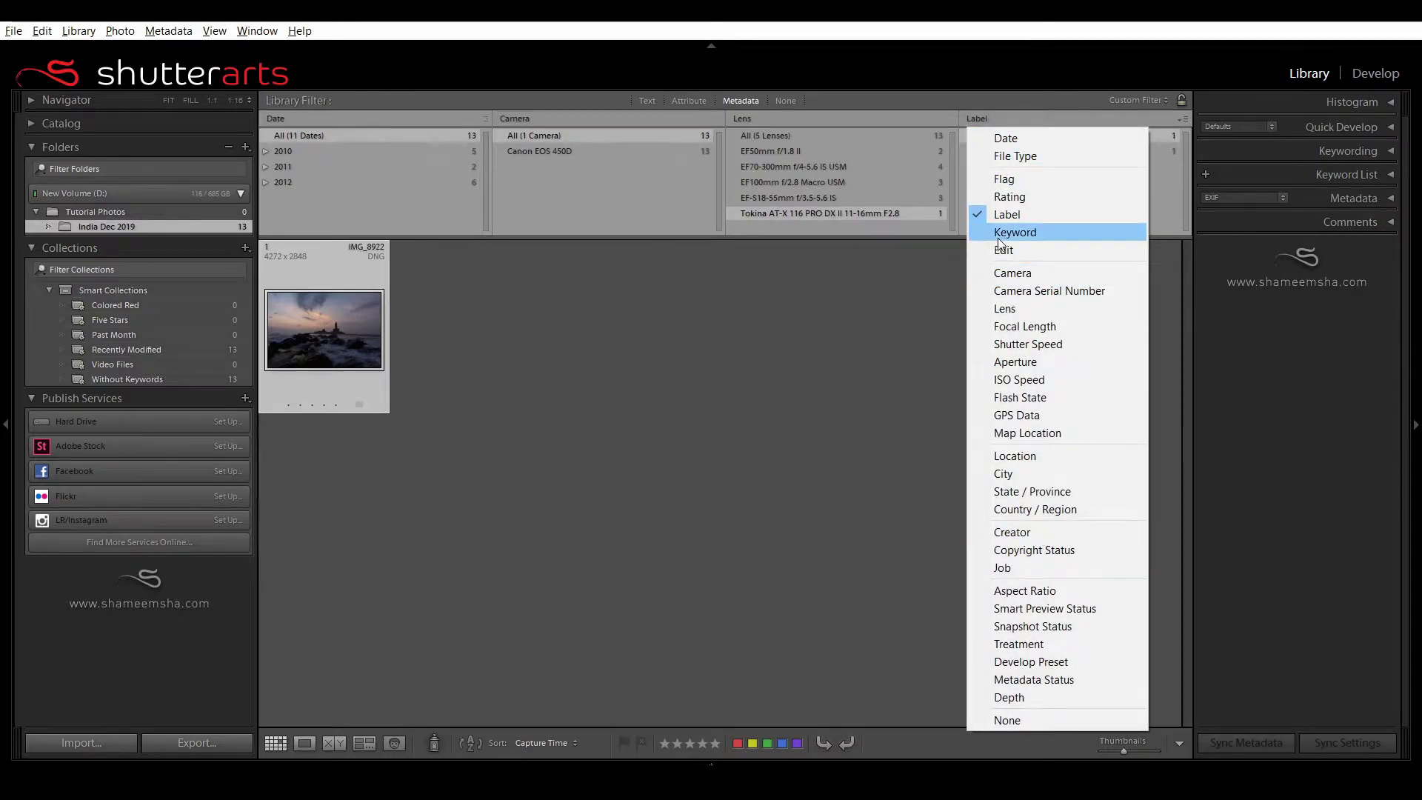
{"action": "left_click", "coordinate": [829, 259]}
{"action": "left_click", "coordinate": [805, 136]}
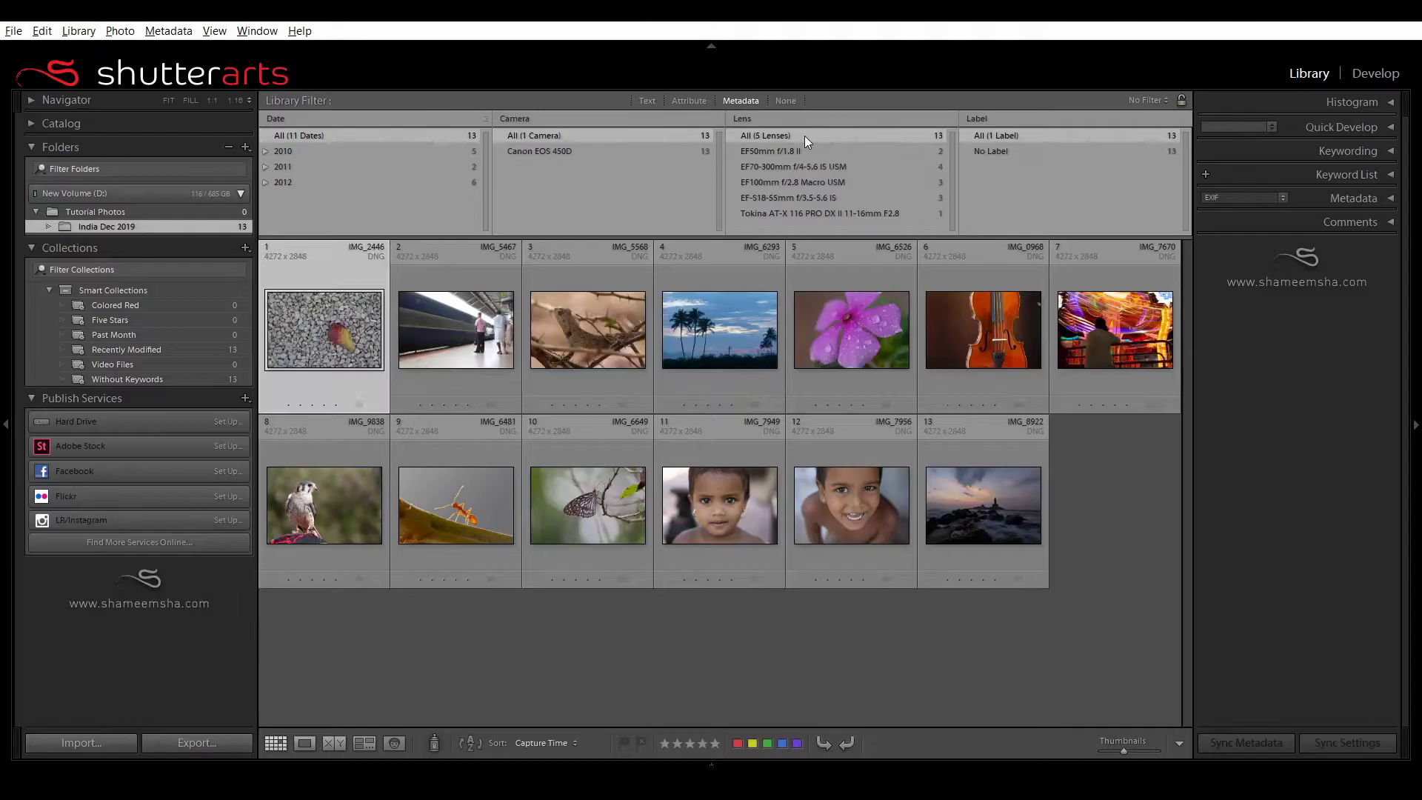
{"action": "left_click", "coordinate": [786, 101]}
{"action": "left_click", "coordinate": [863, 552]}
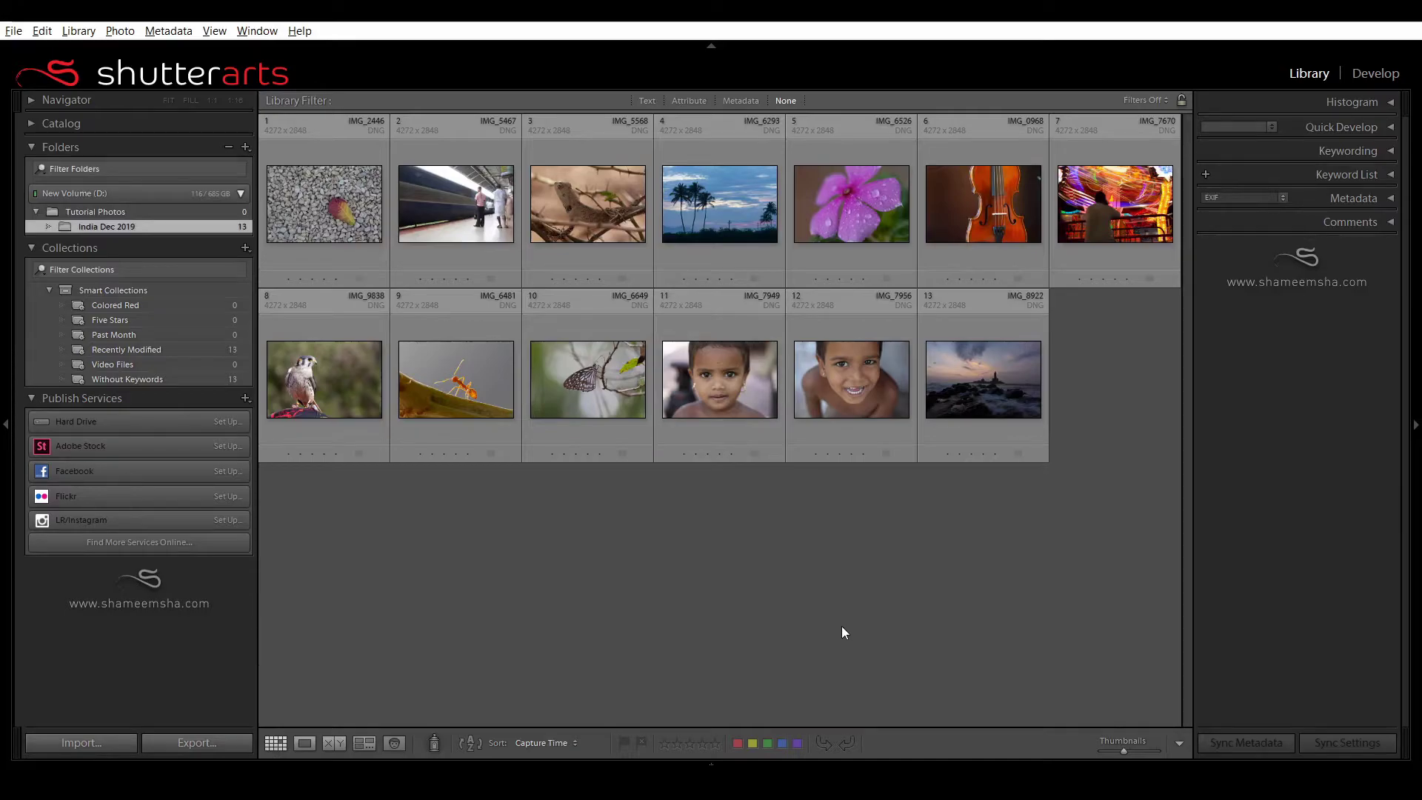
Rate the portrait IMG_7949 one star and try red and blue color labels on it before assigning yellow
{"action": "left_click", "coordinate": [736, 404]}
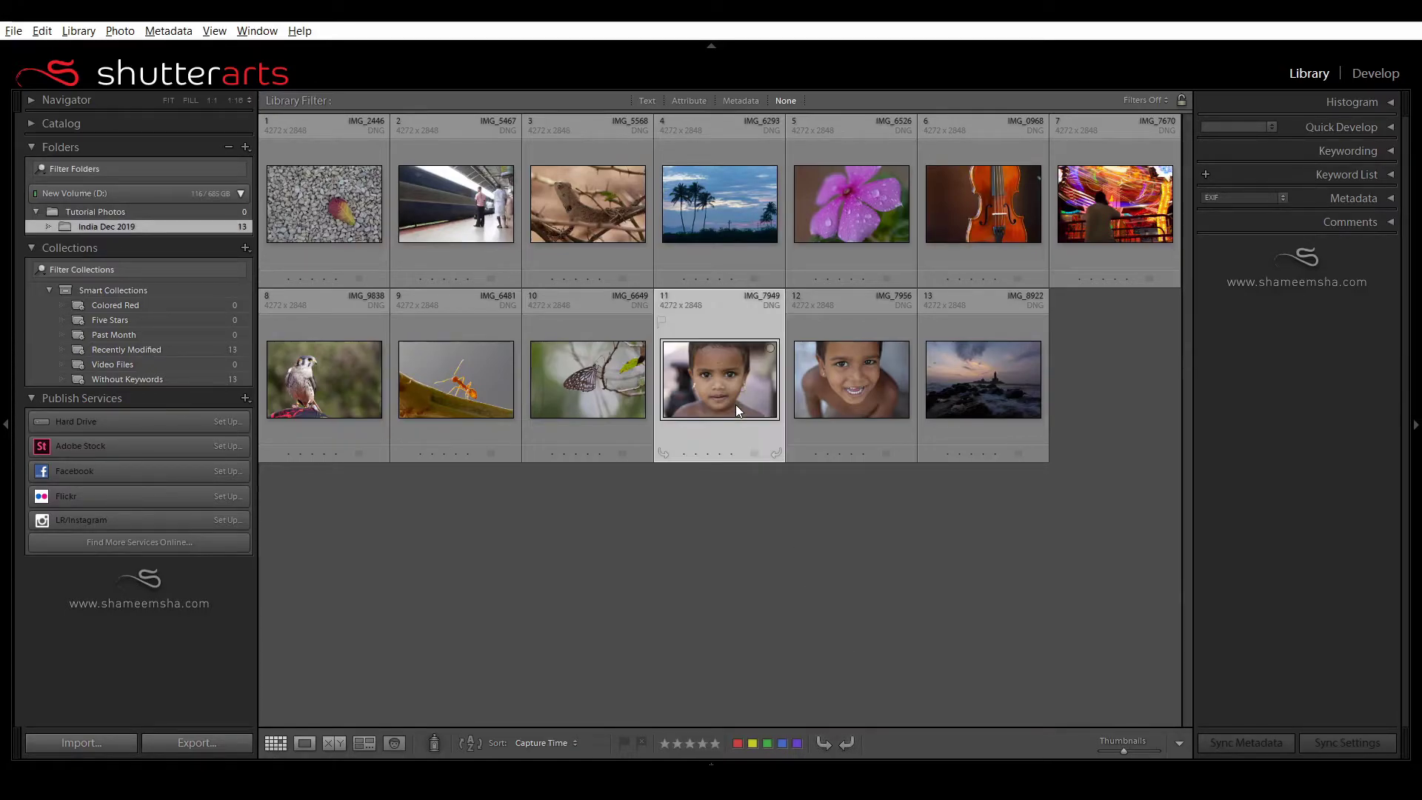
{"action": "left_click", "coordinate": [665, 742]}
{"action": "left_click", "coordinate": [722, 454]}
{"action": "left_click", "coordinate": [739, 743]}
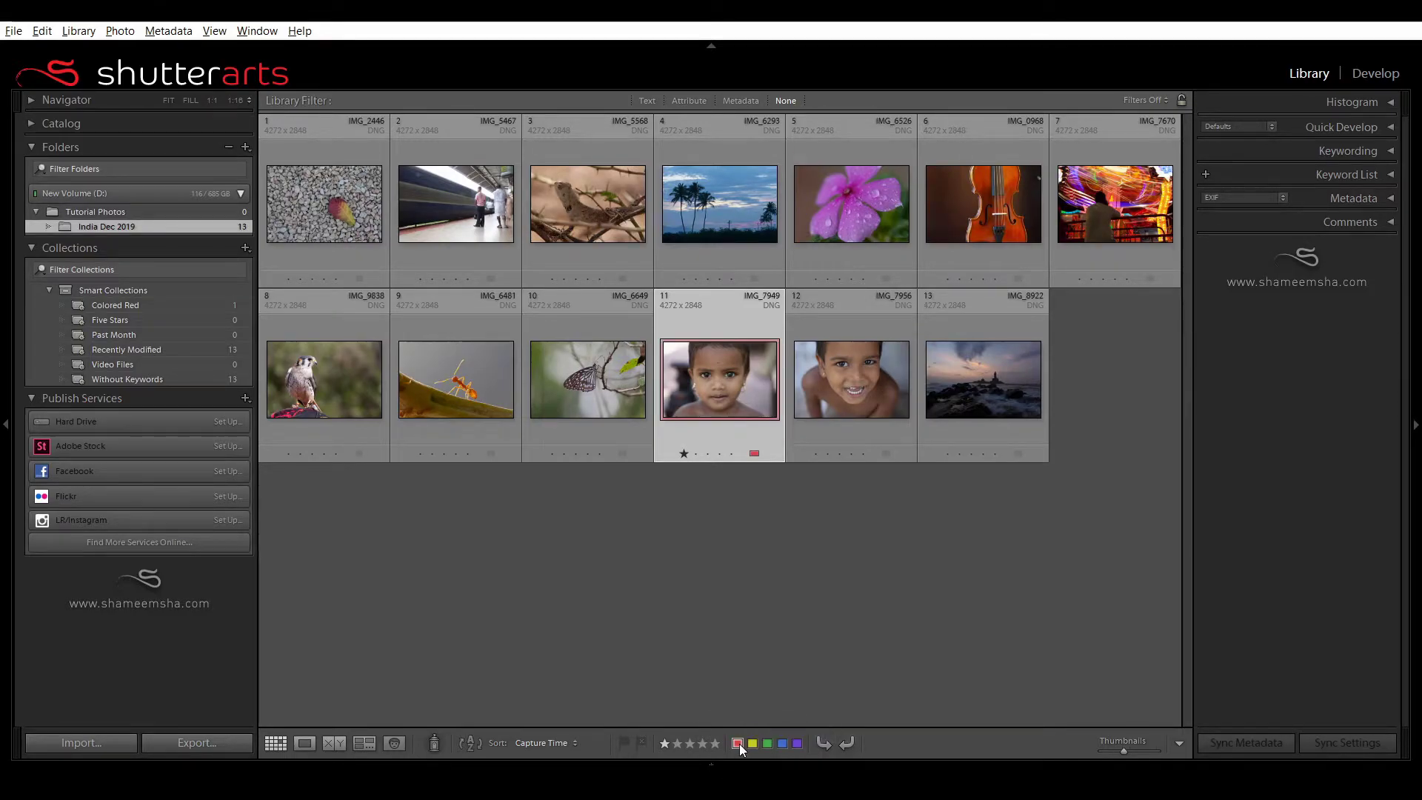
{"action": "left_click", "coordinate": [781, 744]}
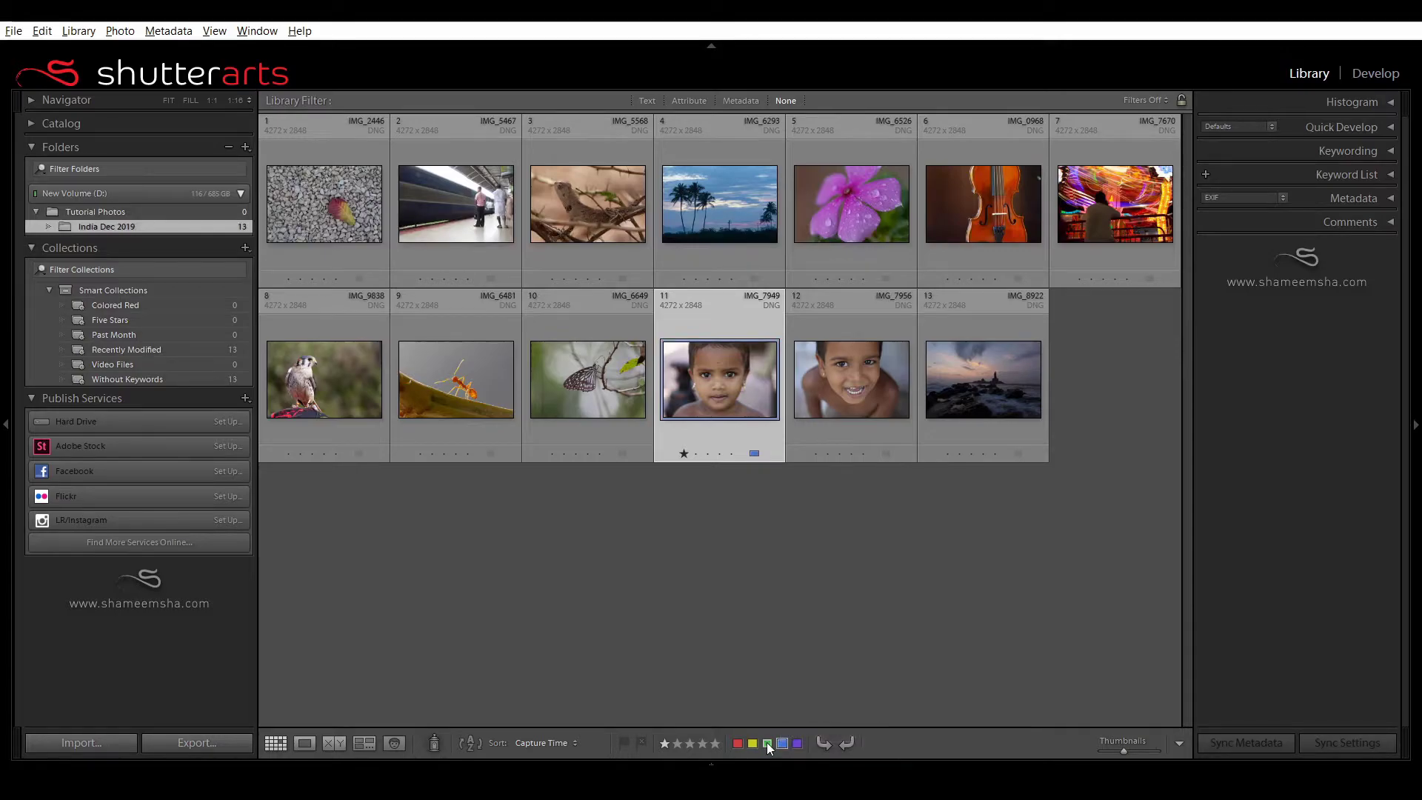
{"action": "left_click", "coordinate": [754, 454]}
{"action": "left_click", "coordinate": [796, 486]}
Give the photos IMG_5568, IMG_6526 and IMG_7670 a three-star rating together
{"action": "left_click", "coordinate": [602, 214]}
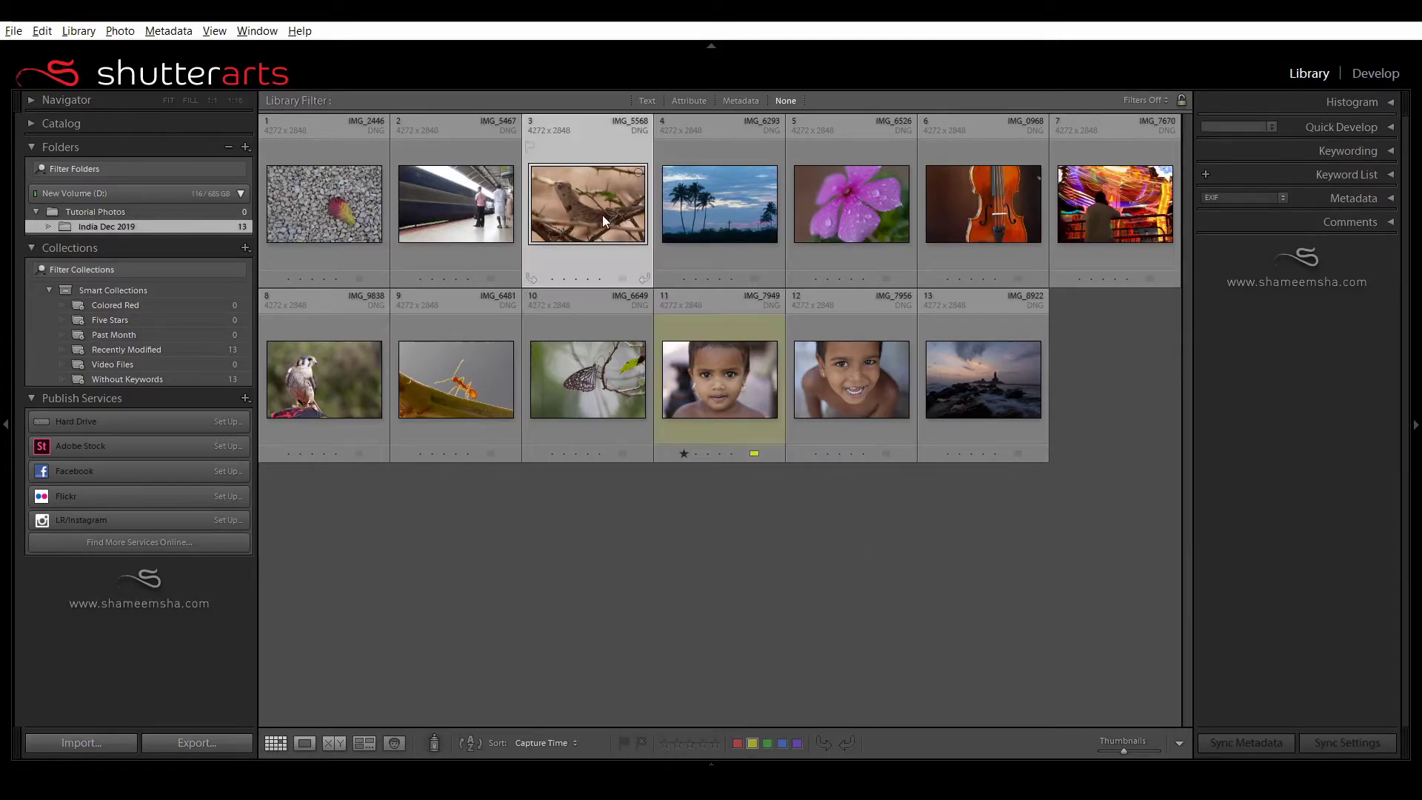
{"action": "left_click", "coordinate": [869, 243], "text": "ctrl"}
{"action": "left_click", "coordinate": [1090, 216], "text": "ctrl"}
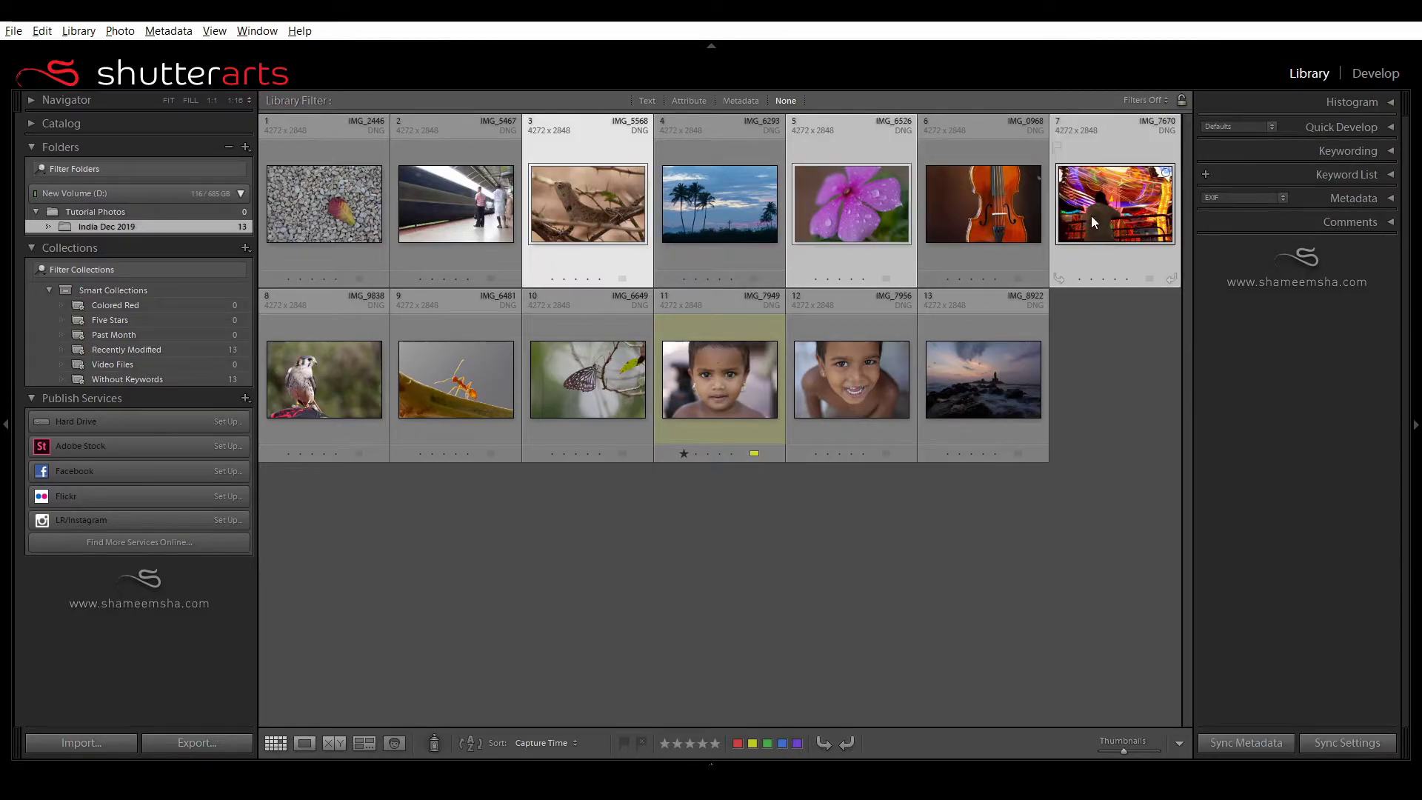
{"action": "left_click", "coordinate": [690, 743]}
{"action": "left_click", "coordinate": [659, 593]}
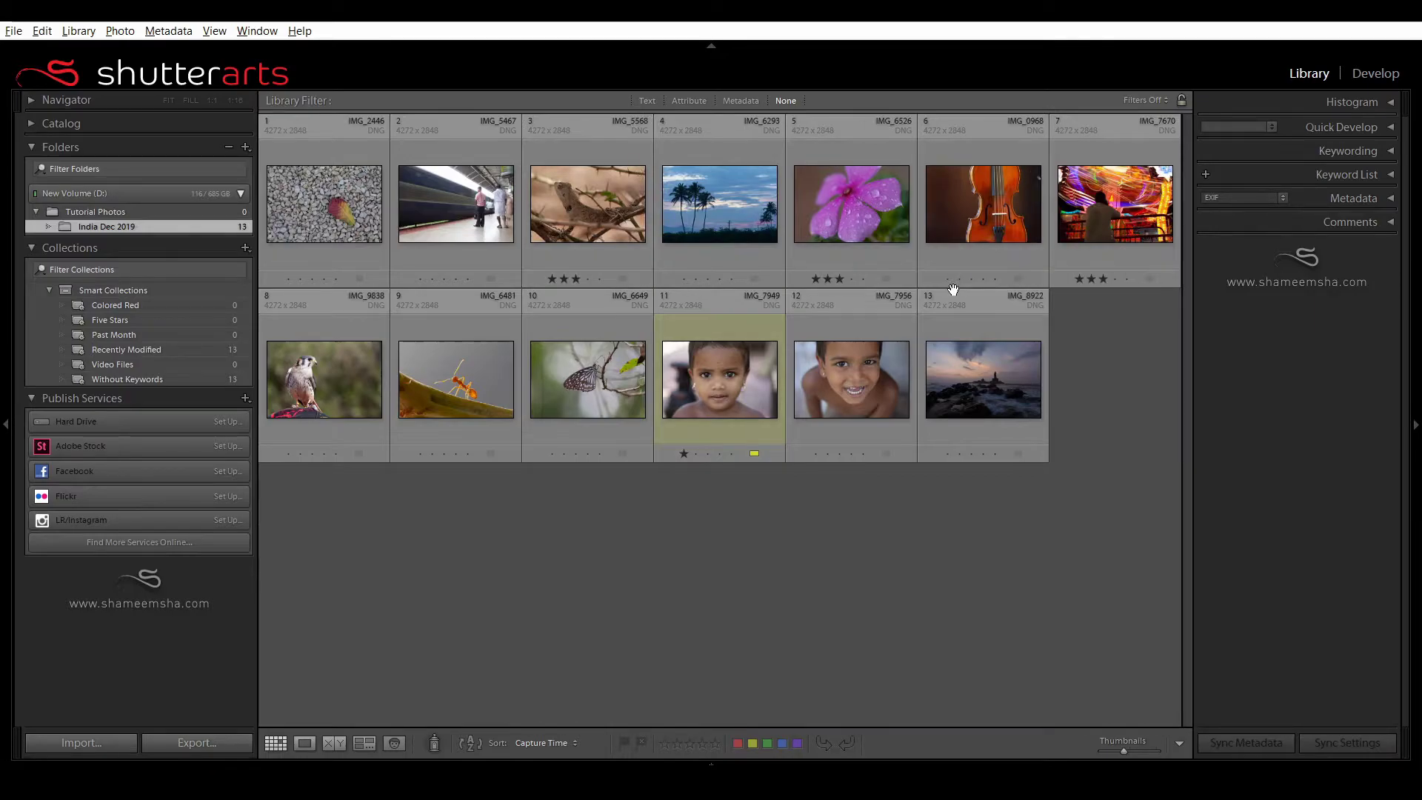
Filter the photos by attribute to ratings of three stars or higher, and clear the rating filter again
{"action": "left_click", "coordinate": [691, 100]}
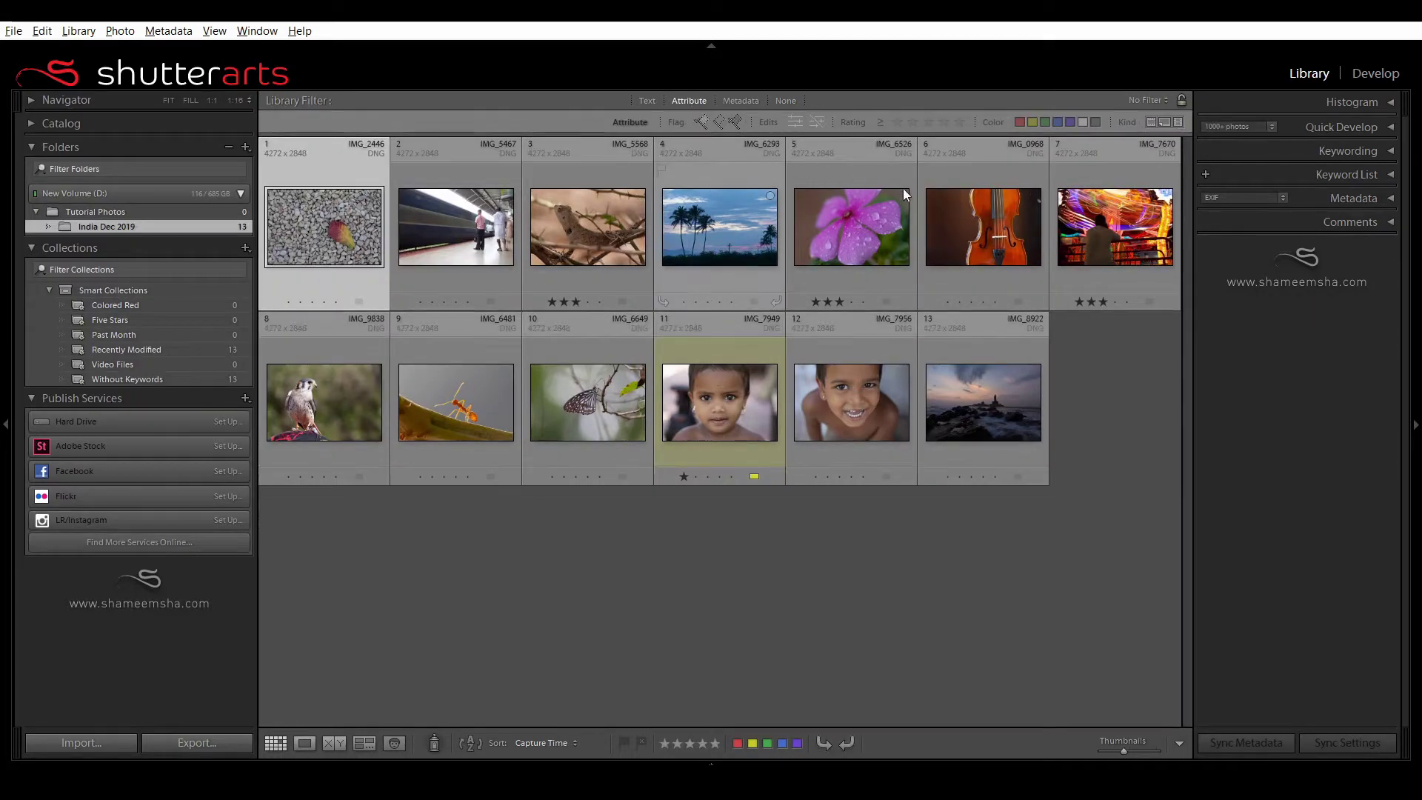
{"action": "left_click", "coordinate": [929, 123]}
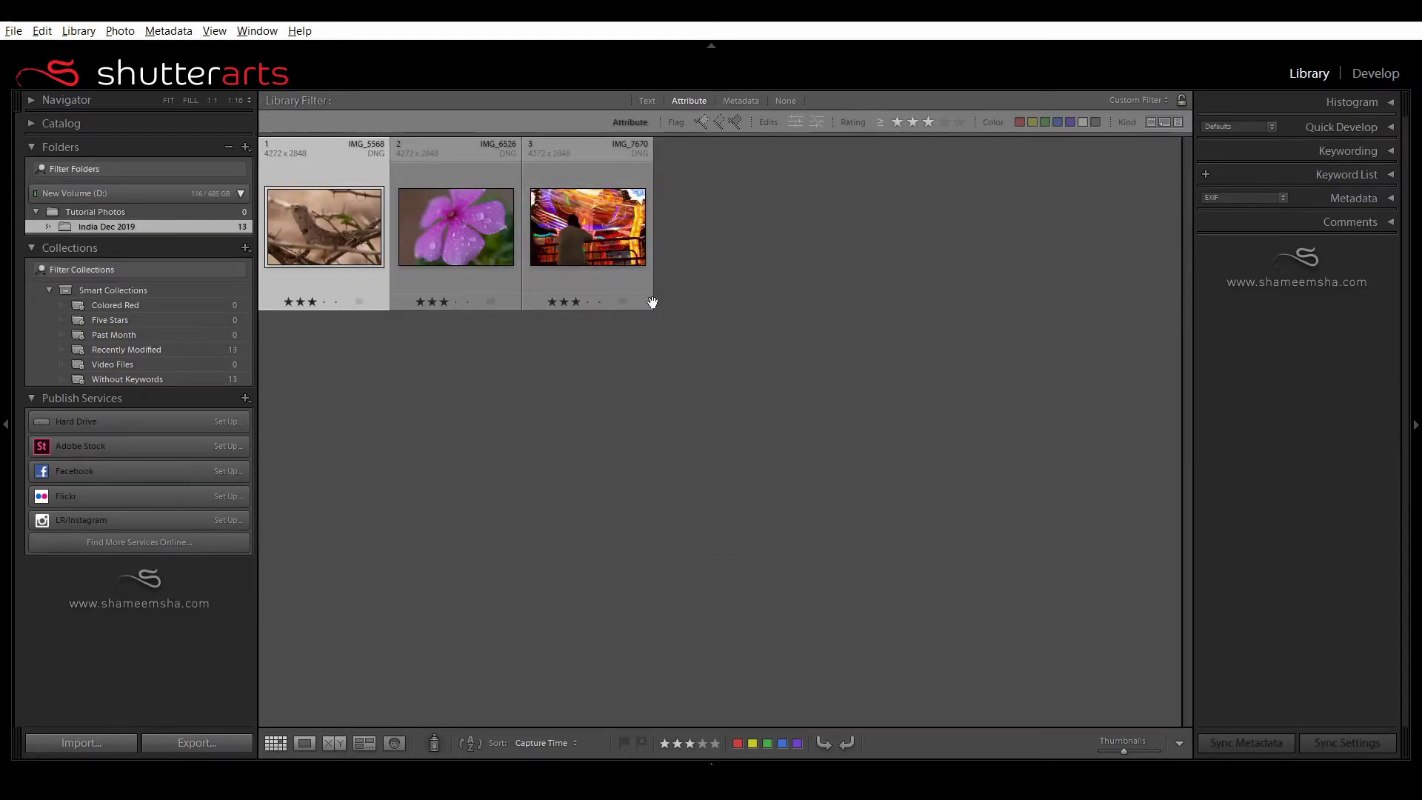
{"action": "left_click", "coordinate": [928, 123]}
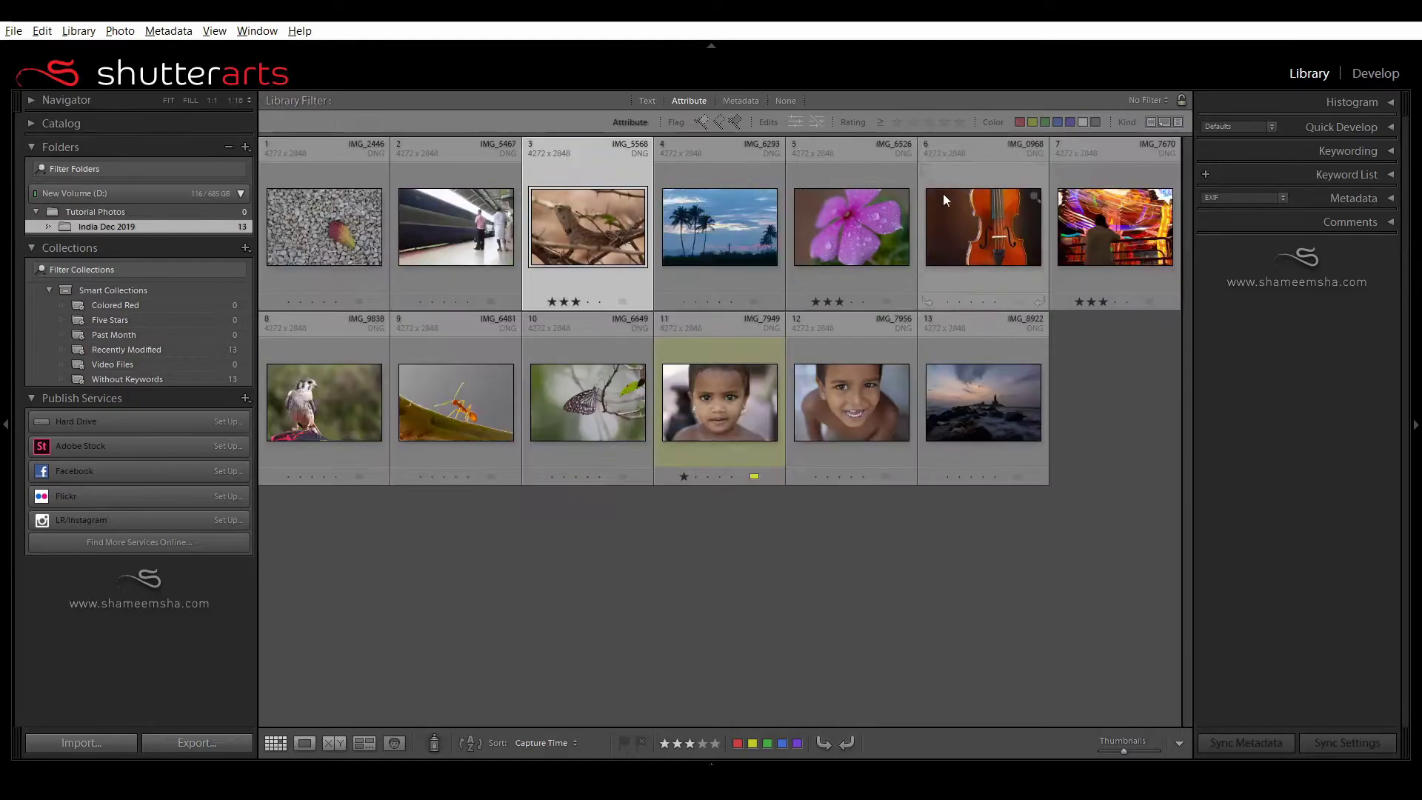
Filter the photos by the red and yellow color labels, and turn the library filter off
{"action": "left_click", "coordinate": [1019, 123]}
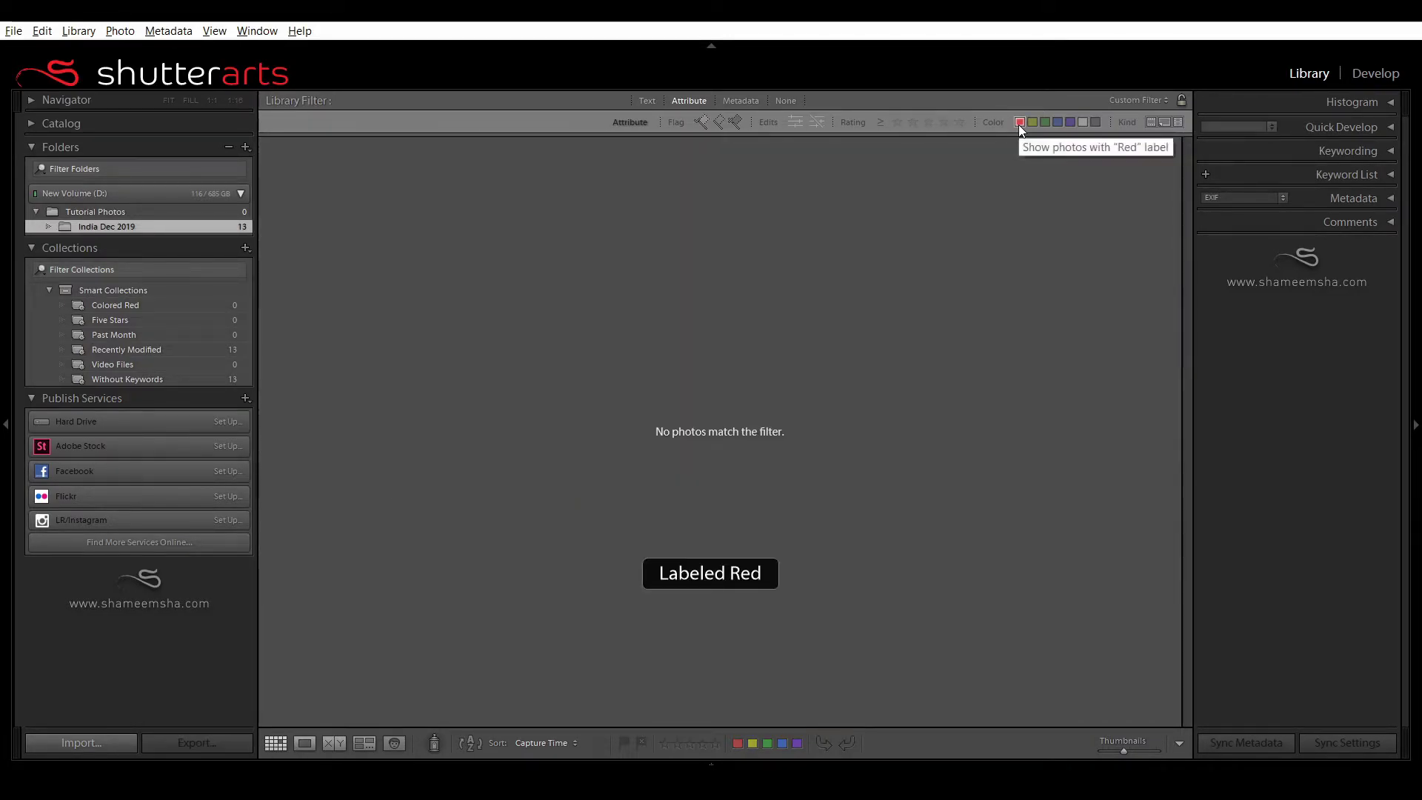
{"action": "left_click", "coordinate": [1034, 124]}
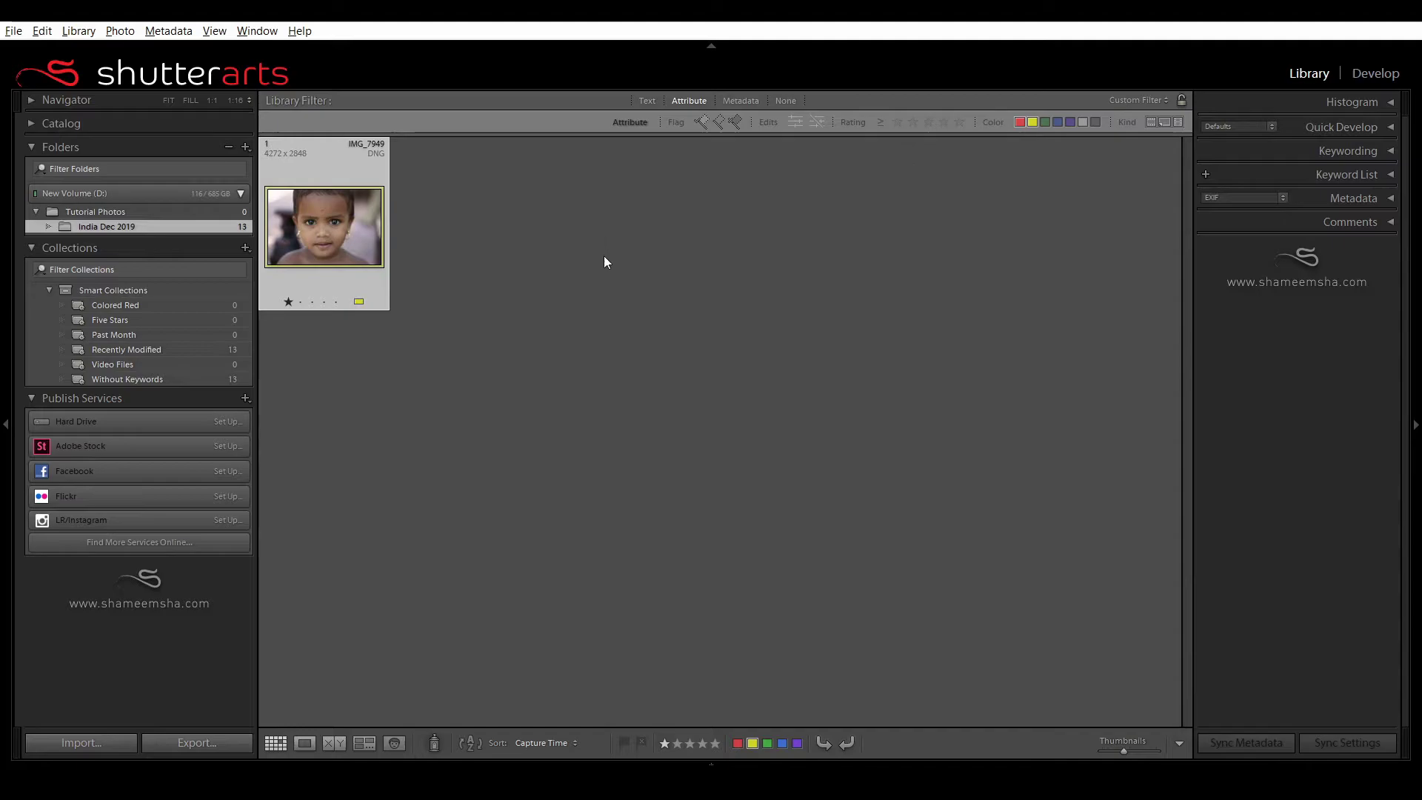
{"action": "key", "text": "ctrl+l"}
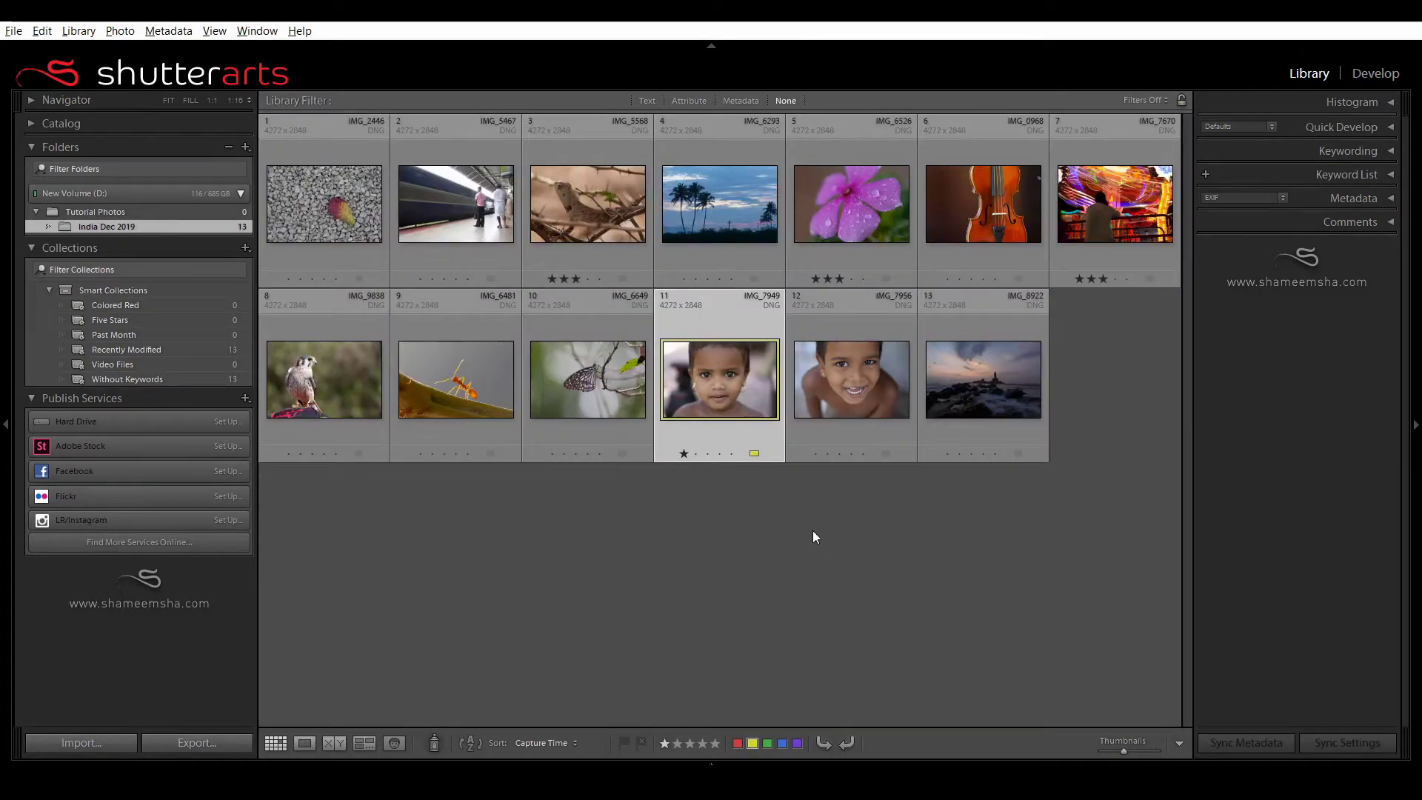
Remove the color label and the star rating from the portrait IMG_7949
{"action": "left_click", "coordinate": [755, 454]}
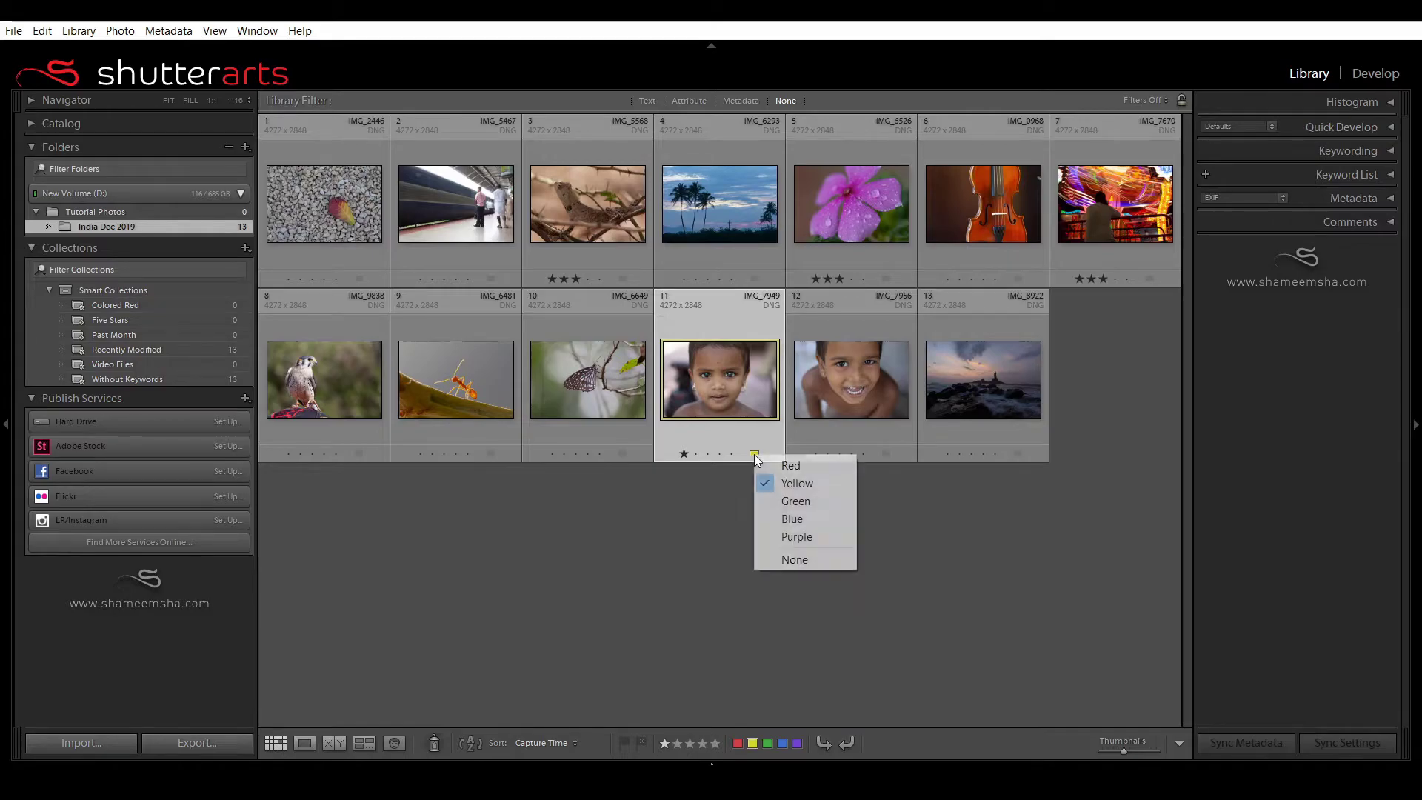
{"action": "left_click", "coordinate": [795, 560]}
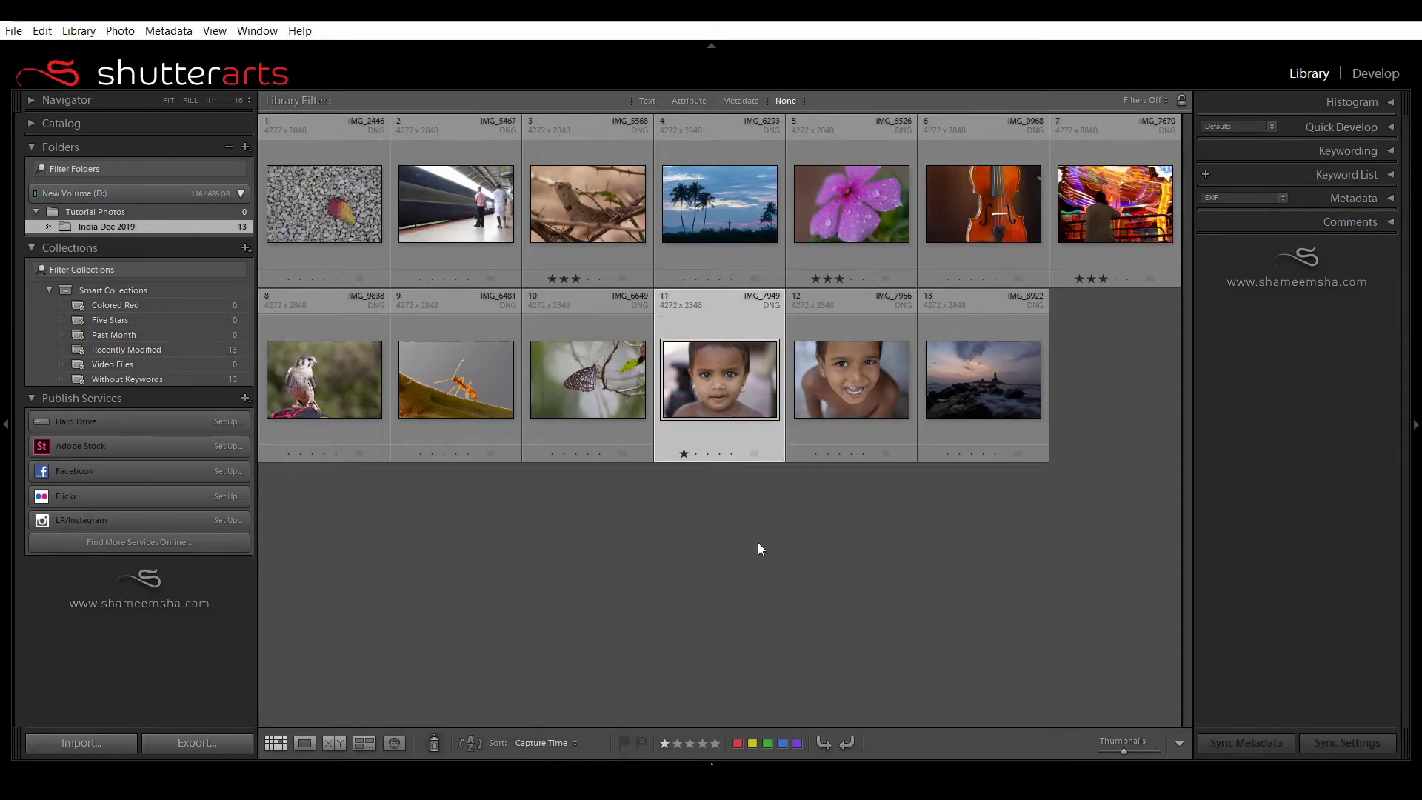
{"action": "left_click", "coordinate": [684, 454]}
Clear the star rating of IMG_5568, and of IMG_6526 and IMG_7670 together, leaving no photo selected
{"action": "left_click", "coordinate": [576, 278]}
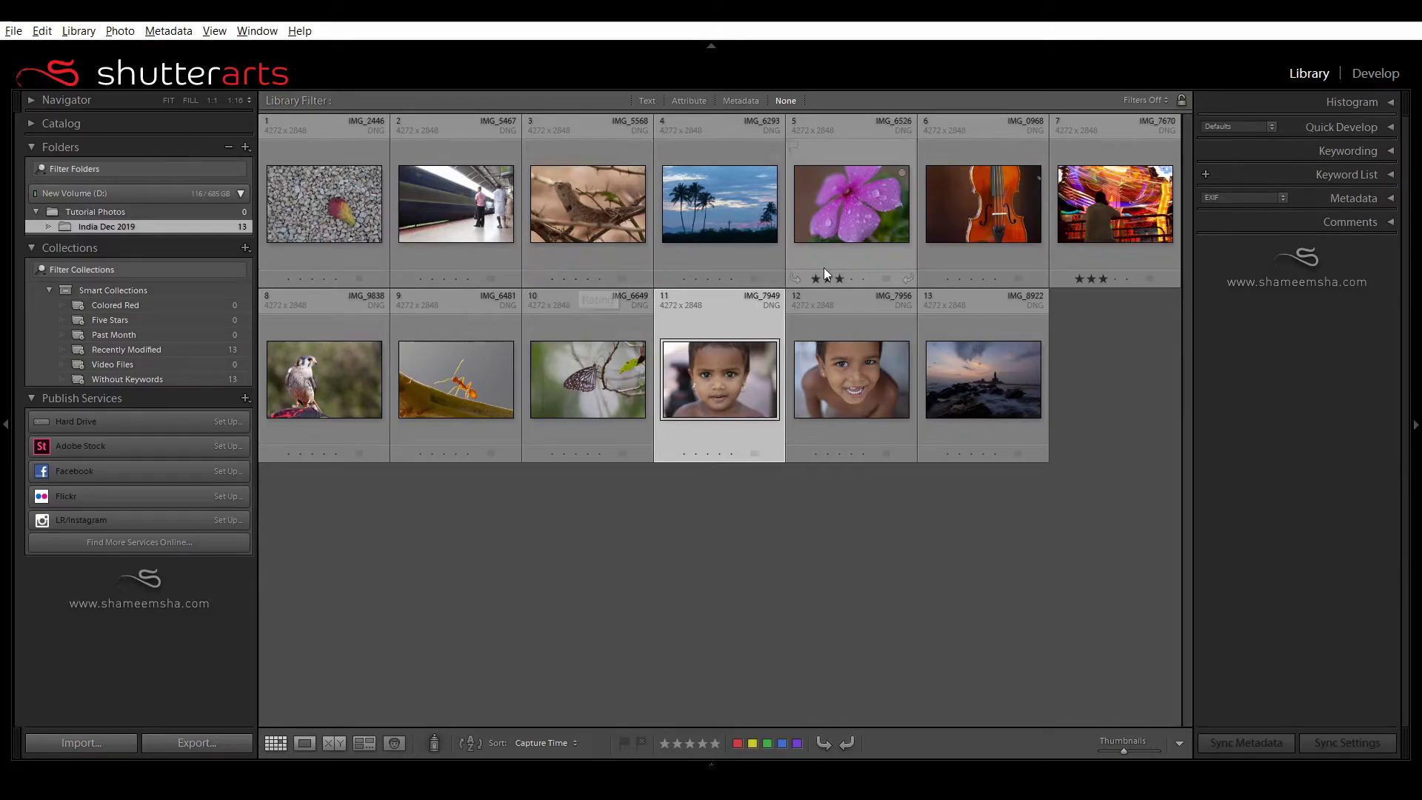
{"action": "left_click", "coordinate": [868, 213]}
{"action": "left_click", "coordinate": [1130, 184], "text": "ctrl"}
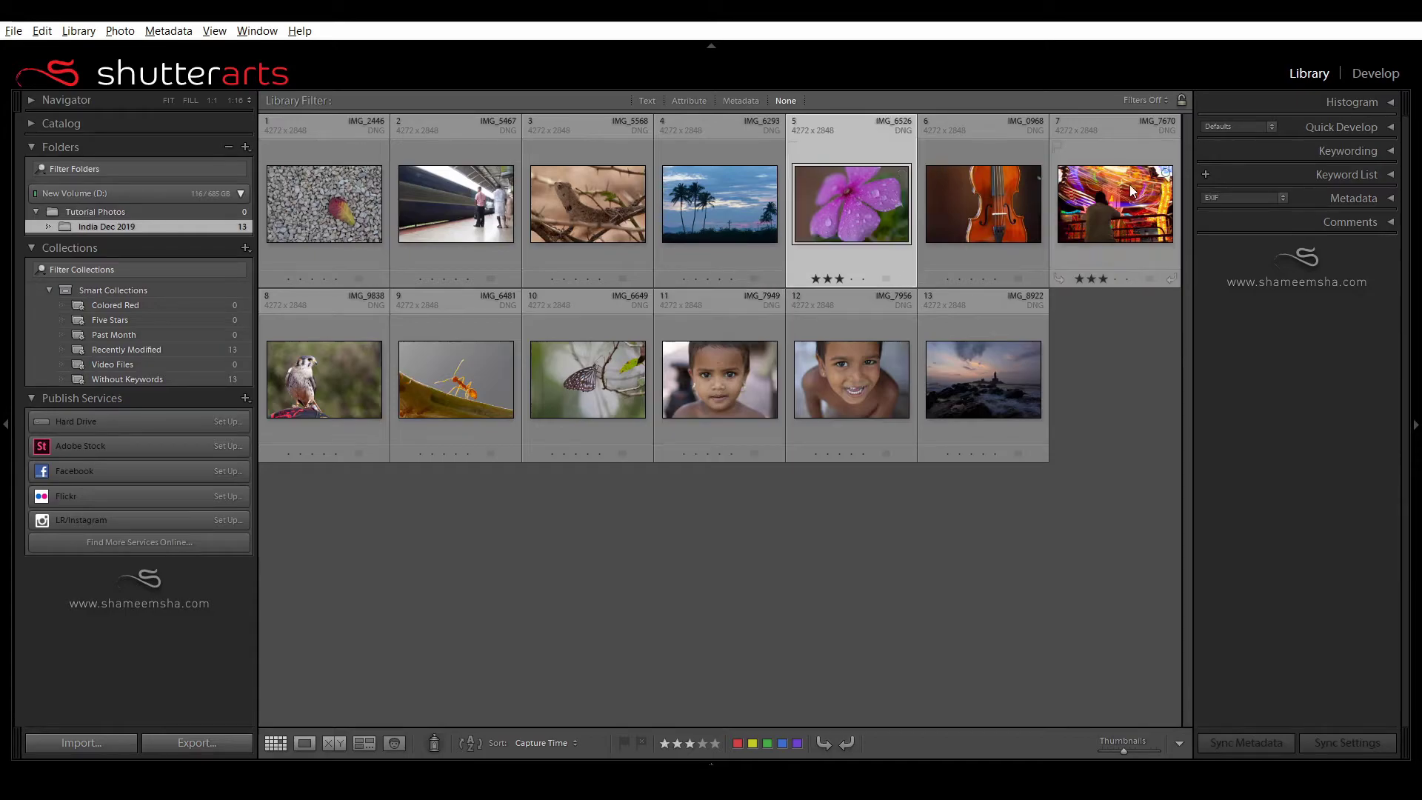
{"action": "left_click", "coordinate": [1103, 282]}
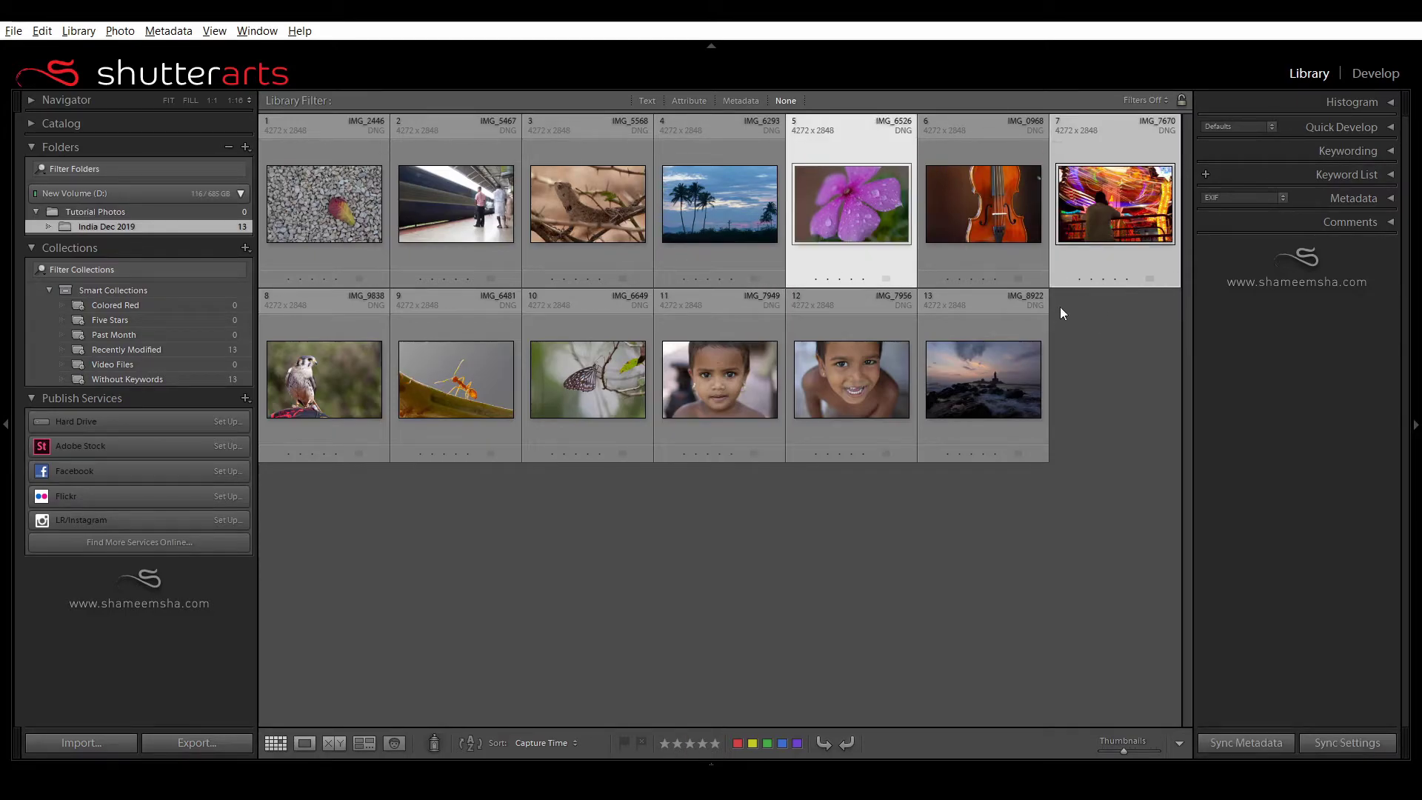
{"action": "left_click", "coordinate": [995, 553]}
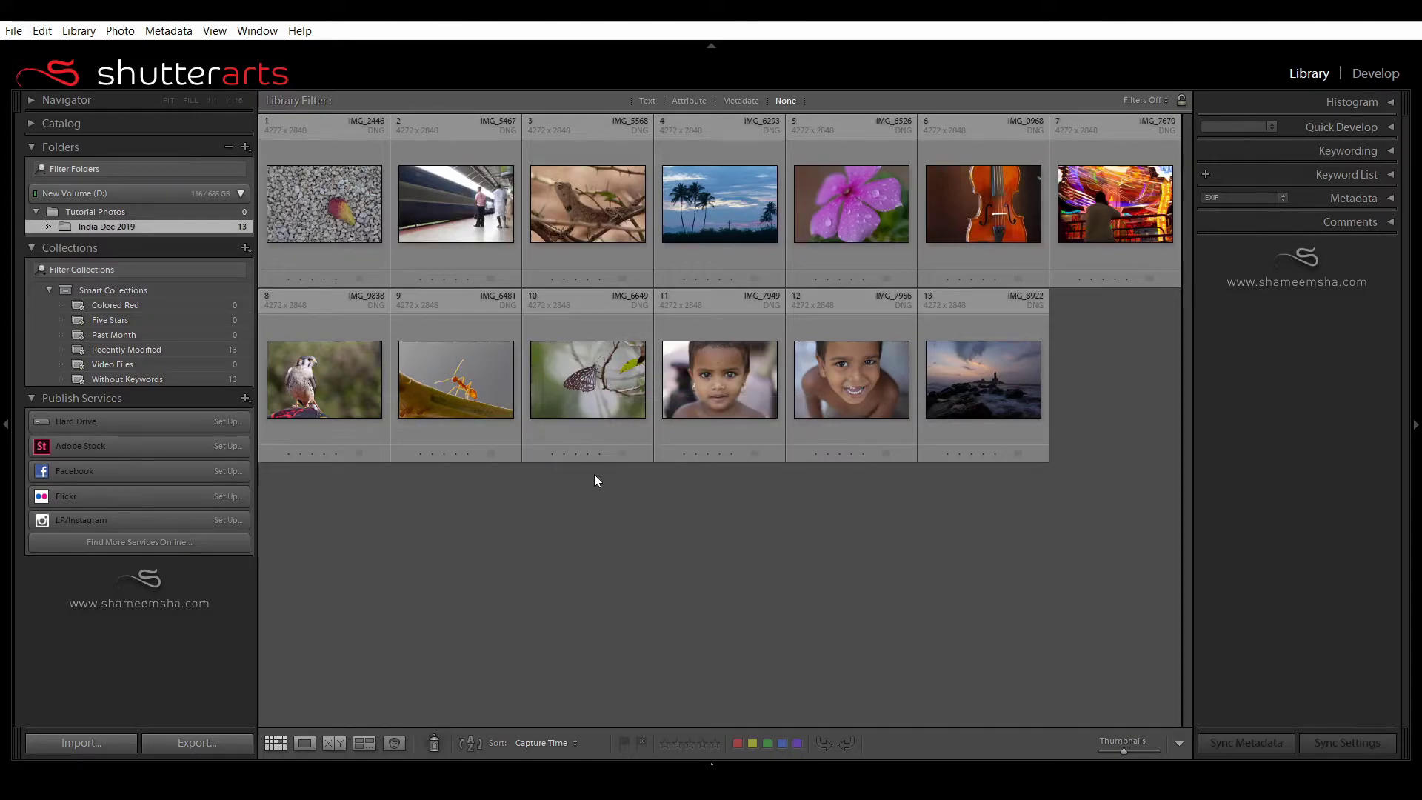
Open the Library View Options beside the grid and switch the expanded cells' header with labels off and on again
{"action": "key", "text": "alt+v"}
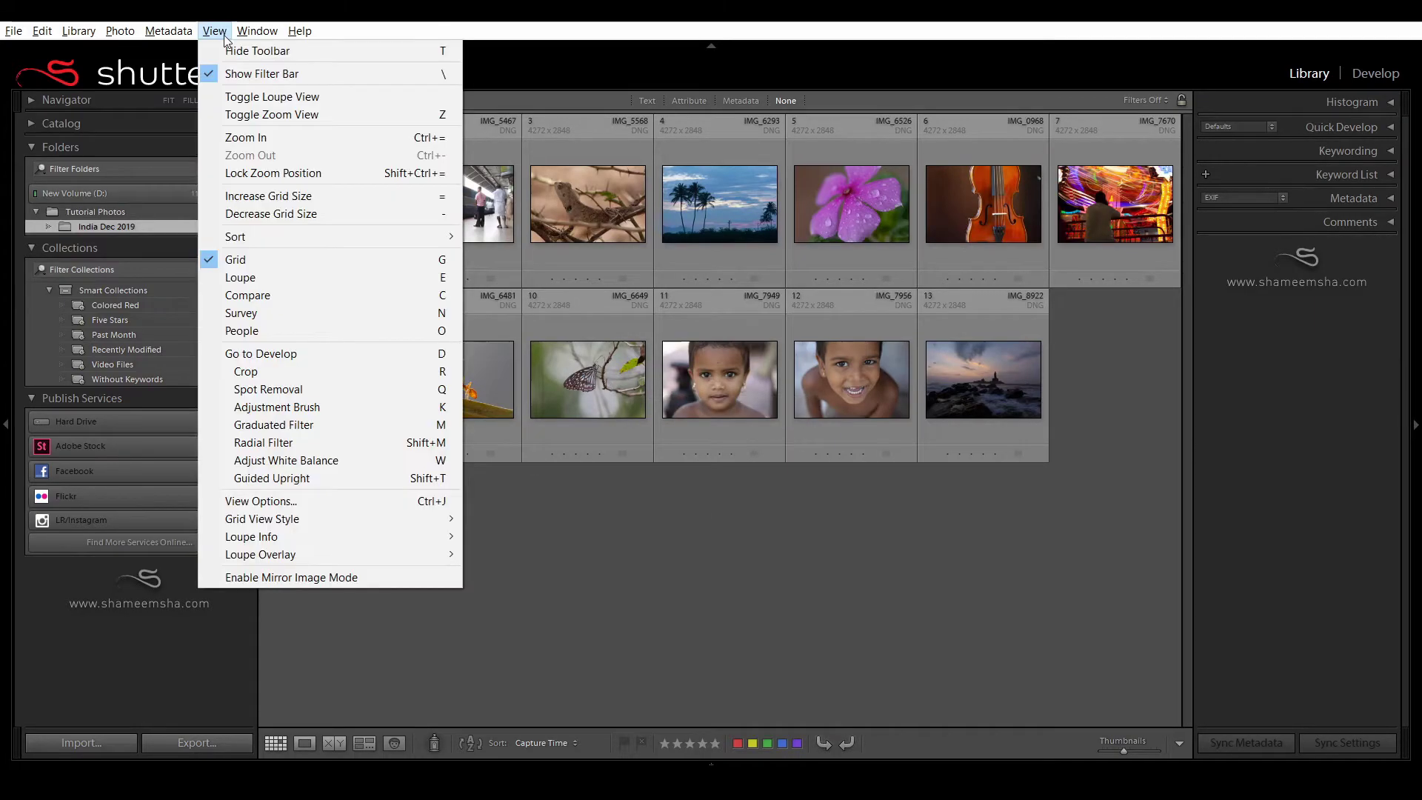
{"action": "left_click", "coordinate": [290, 501]}
{"action": "left_click_drag", "start_coordinate": [902, 195], "coordinate": [1059, 193]}
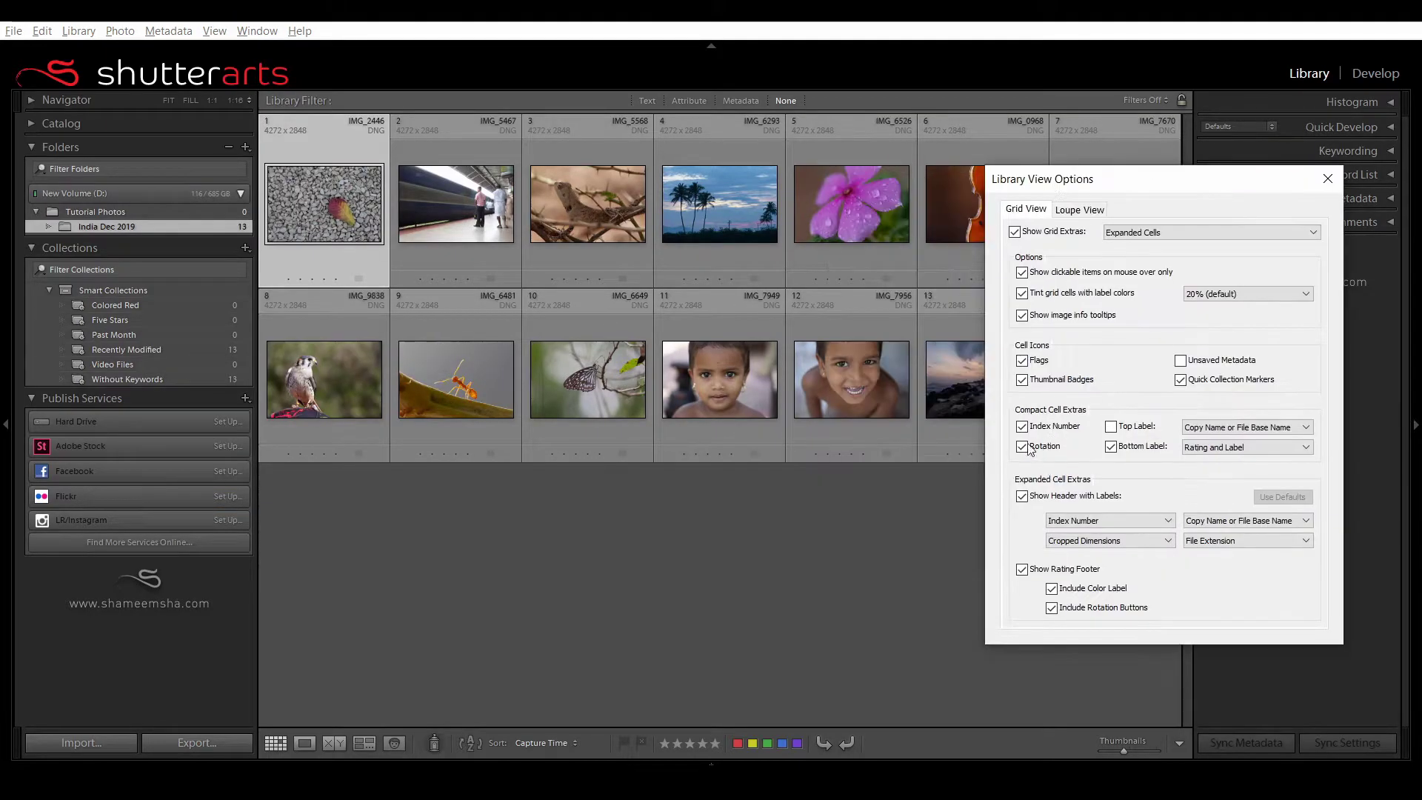
{"action": "left_click", "coordinate": [1023, 496]}
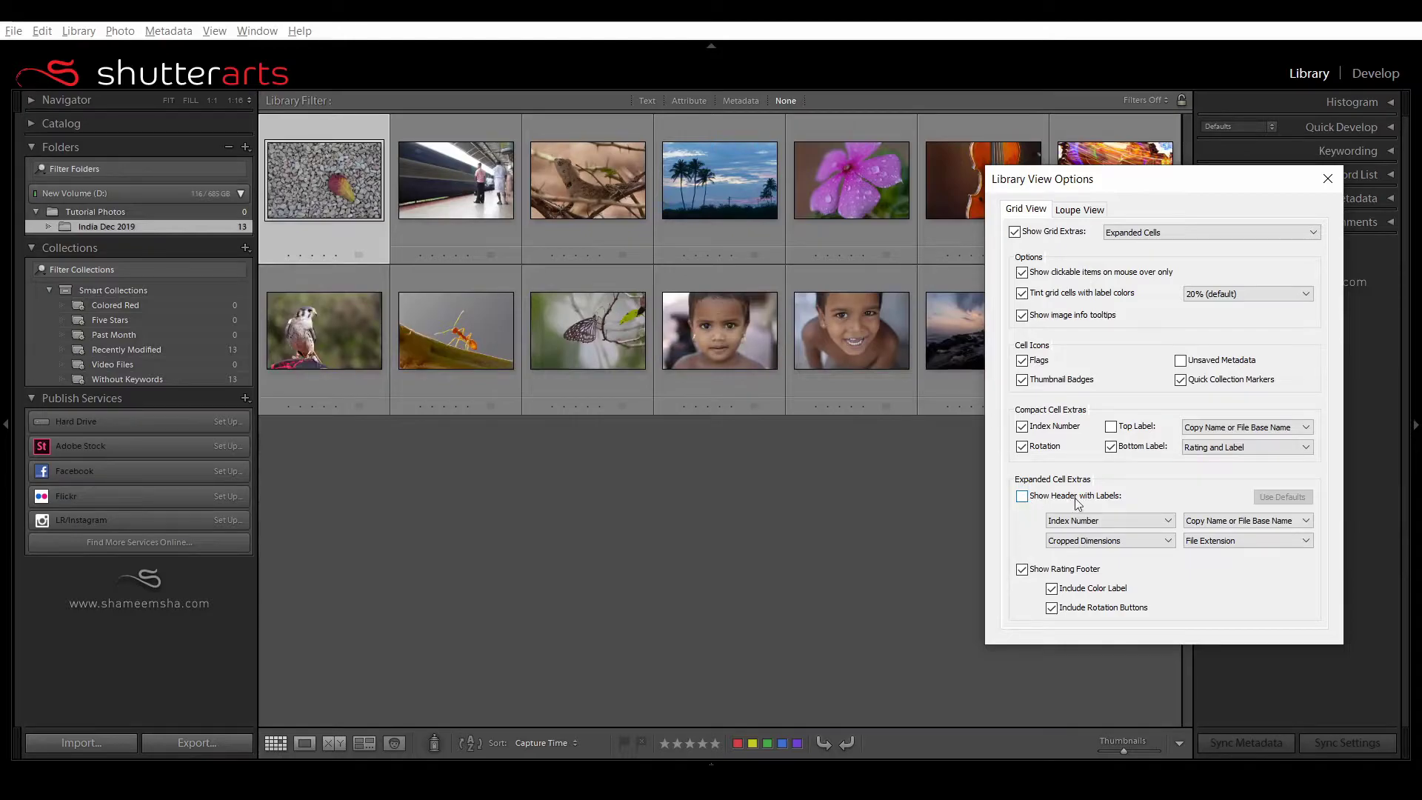
{"action": "left_click", "coordinate": [1022, 497]}
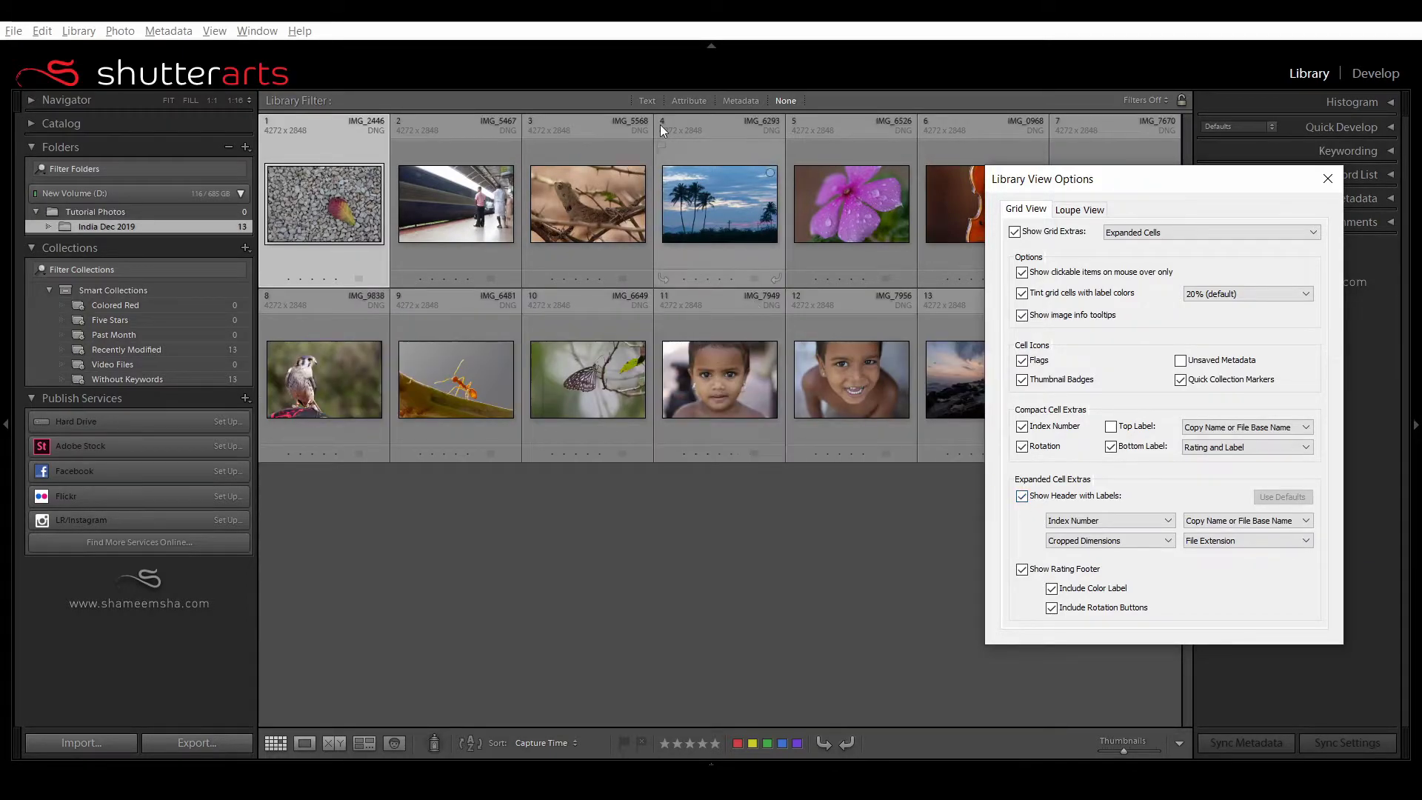
Switch the rating footer's color label and rotation buttons off and on again in the grid view options
{"action": "left_click", "coordinate": [1055, 591]}
{"action": "left_click", "coordinate": [1052, 588]}
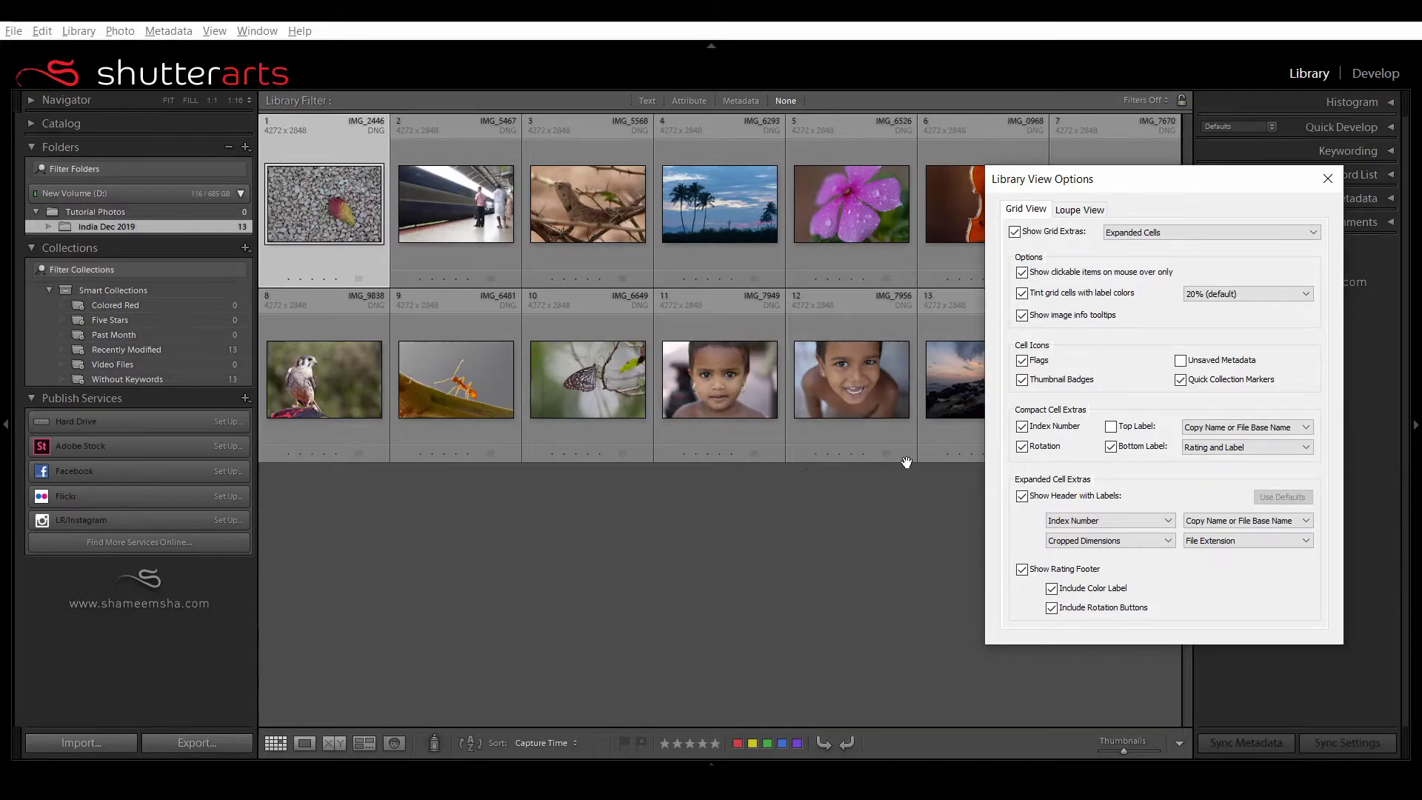
{"action": "left_click", "coordinate": [1051, 607]}
{"action": "left_click", "coordinate": [1079, 608]}
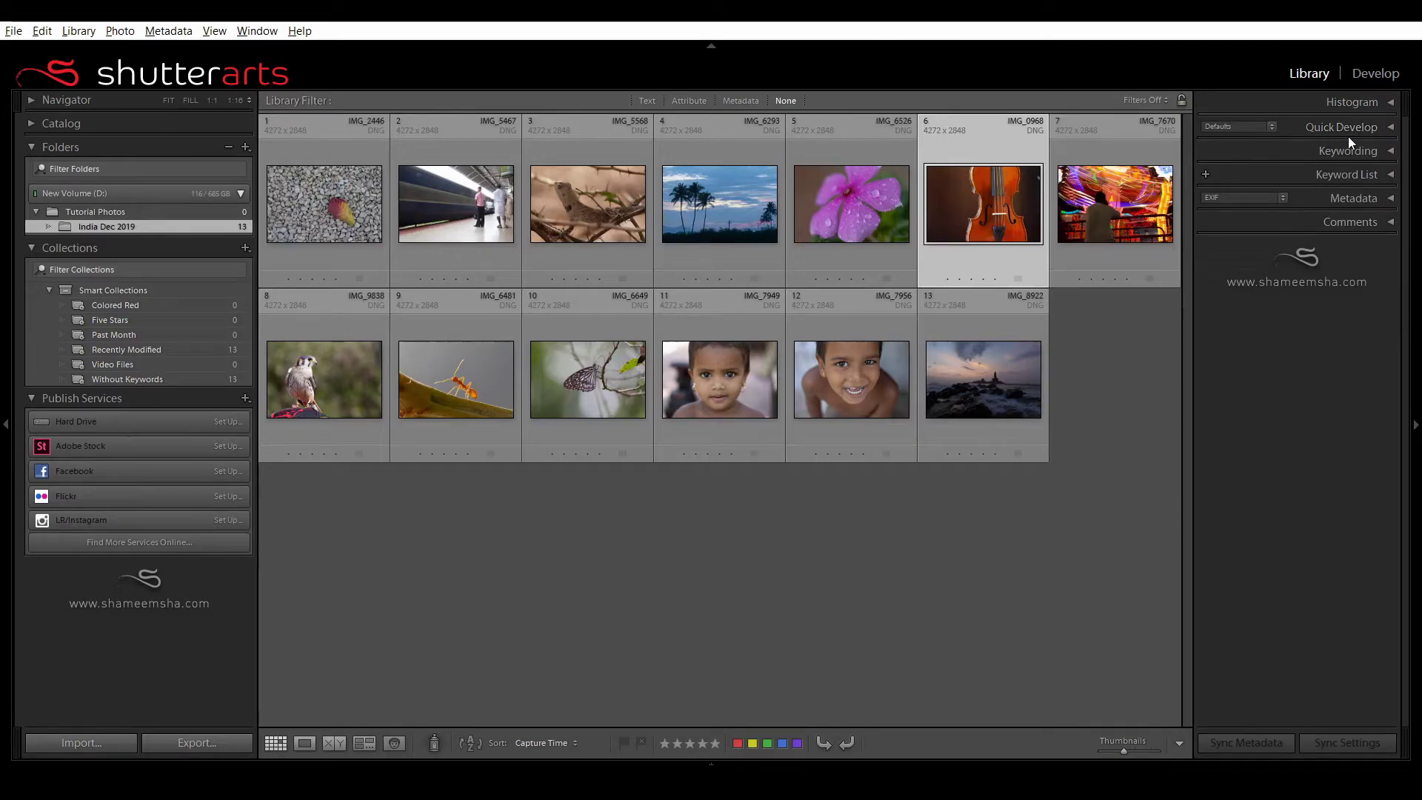
Show the histogram of the violin photo IMG_0968, bring up the Quick Develop controls, and open the photo in Loupe view
{"action": "left_click", "coordinate": [1340, 107]}
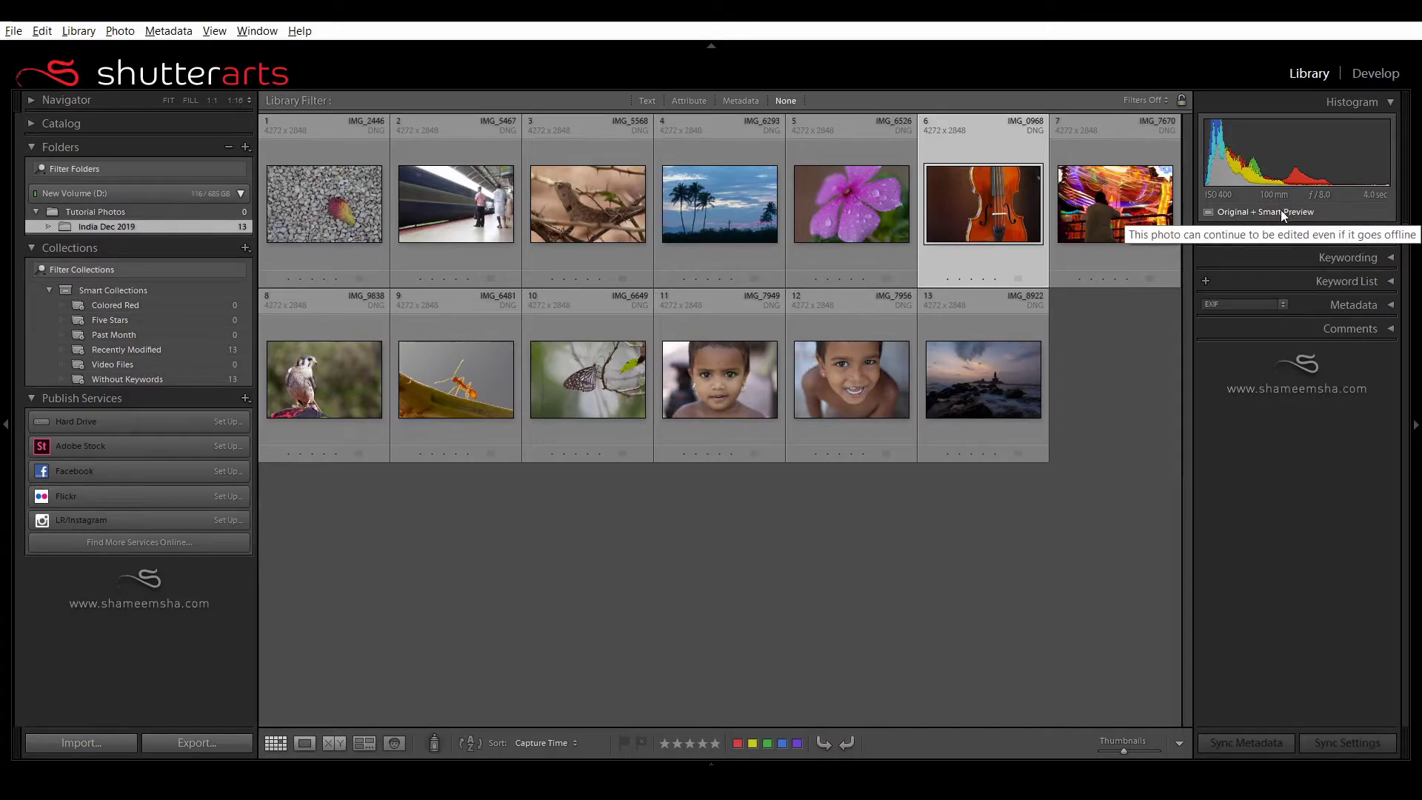
{"action": "left_click", "coordinate": [1390, 233]}
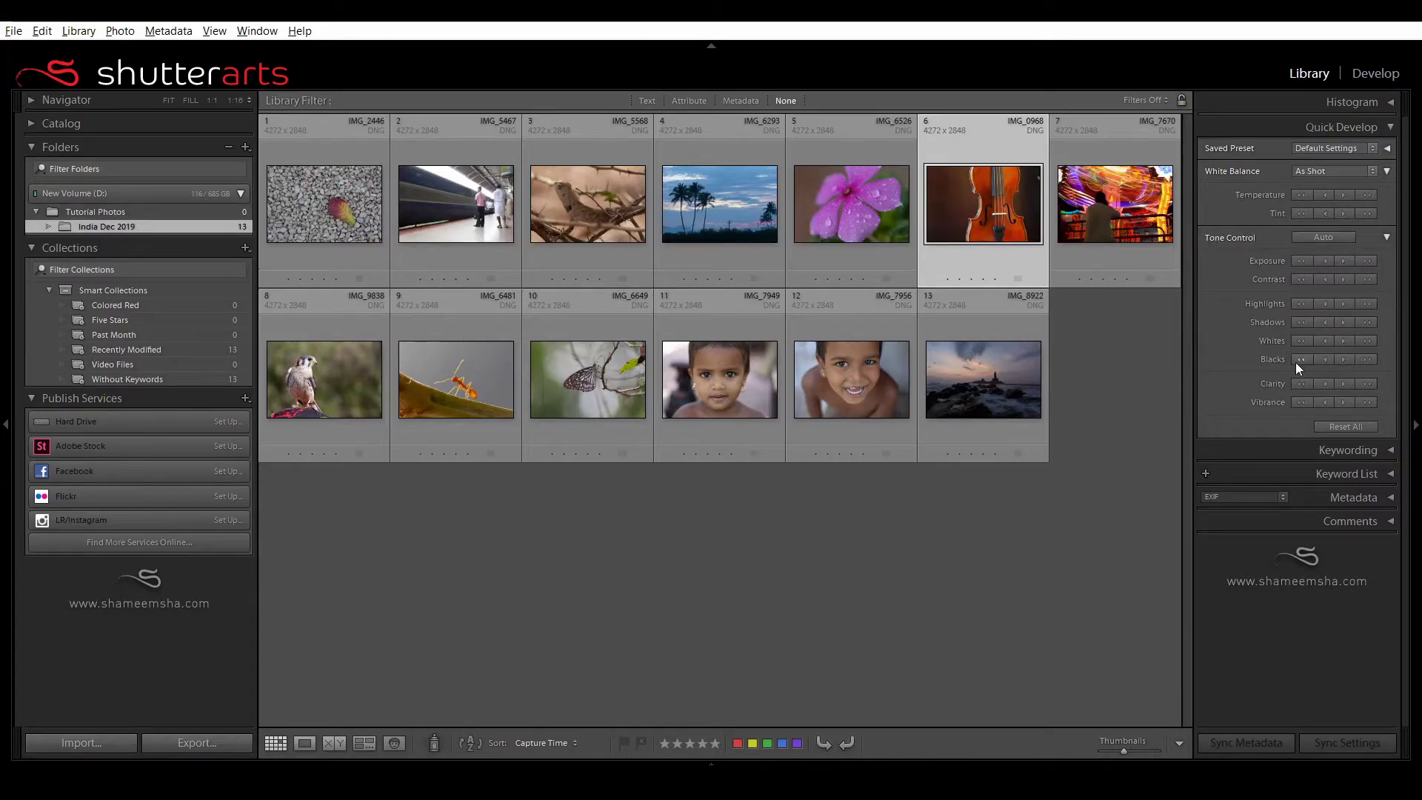
{"action": "double_click", "coordinate": [984, 186]}
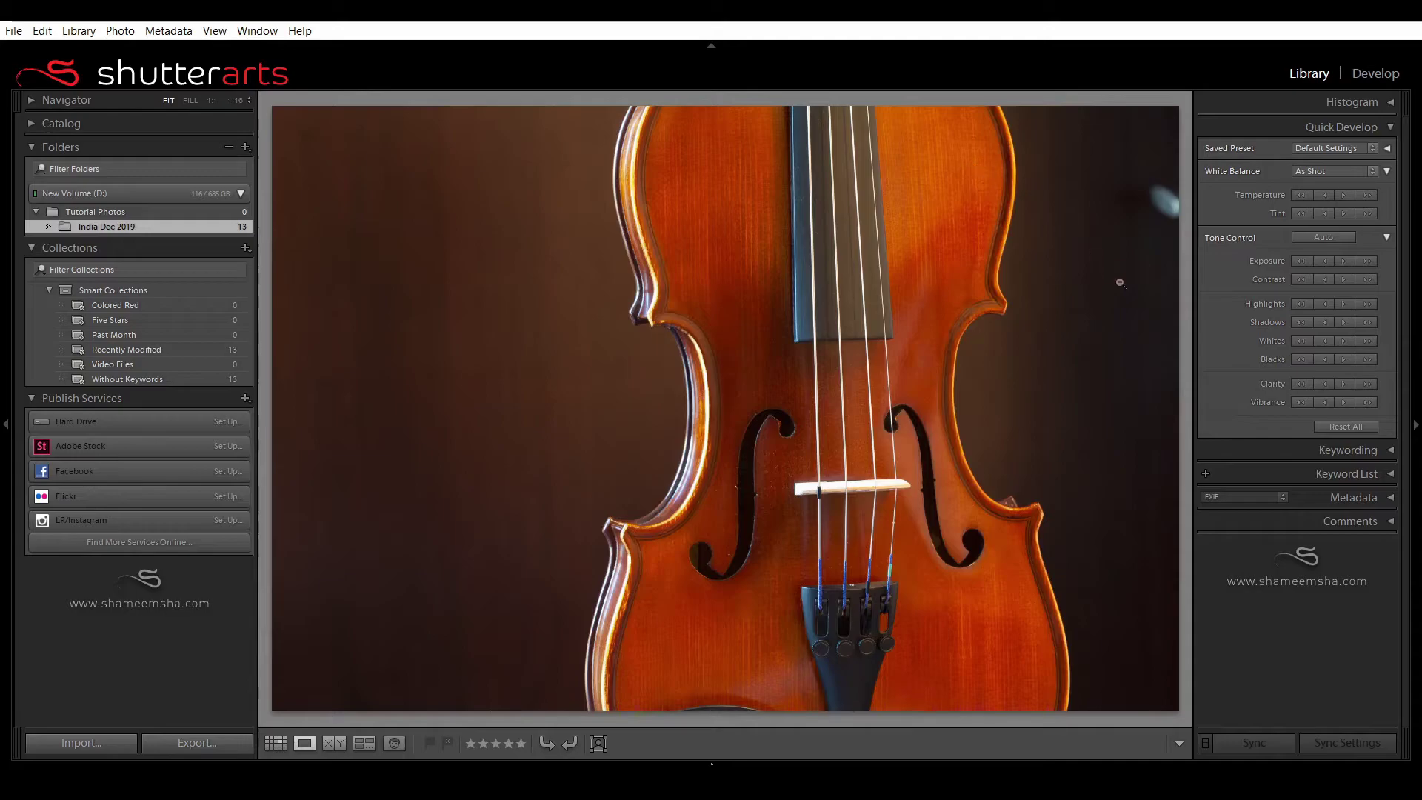
Change the violin photo's white balance preset and strongly raise its tint, with a large exposure increase and a contrast decrease
{"action": "left_click", "coordinate": [1373, 172]}
{"action": "left_click", "coordinate": [1307, 296]}
{"action": "left_click", "coordinate": [1366, 214]}
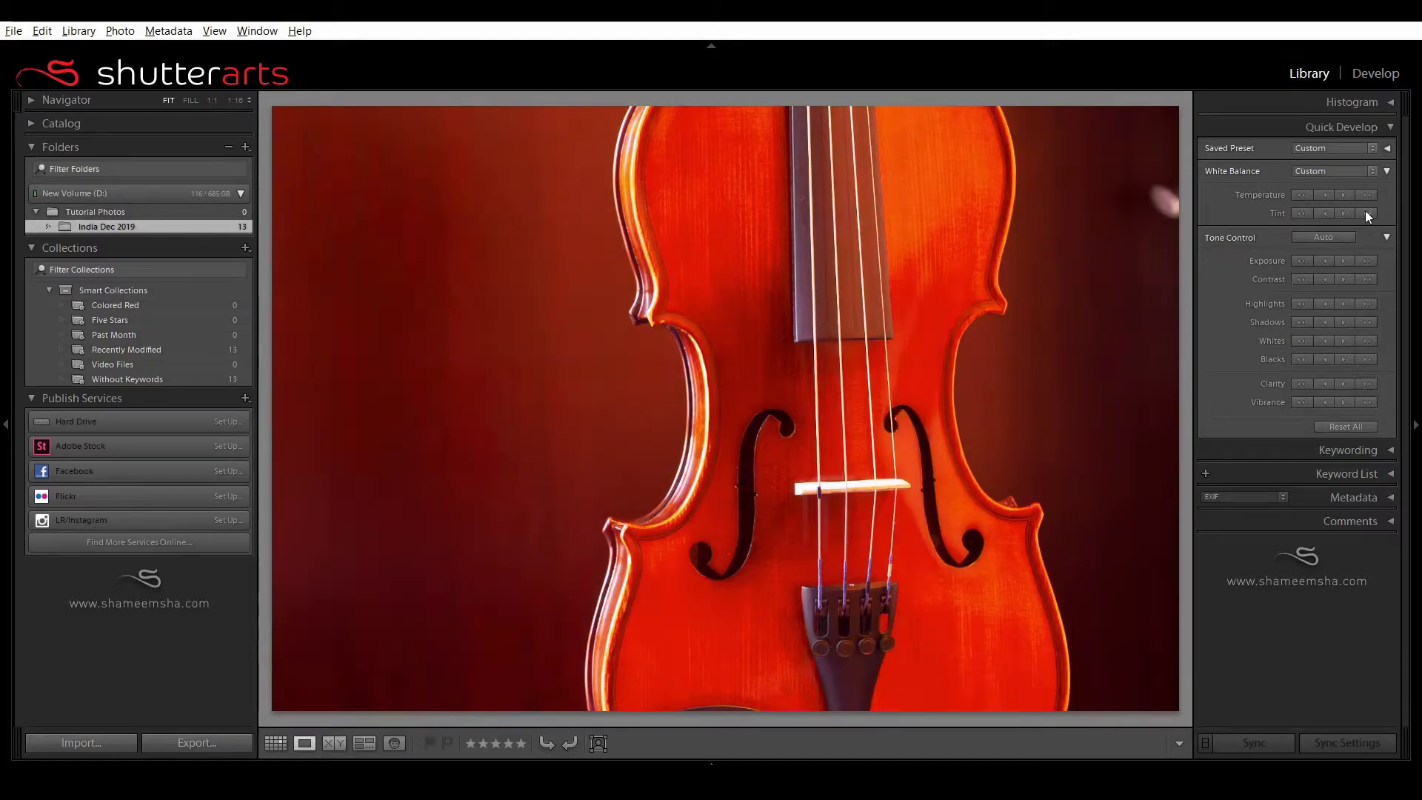
{"action": "left_click", "coordinate": [1369, 260]}
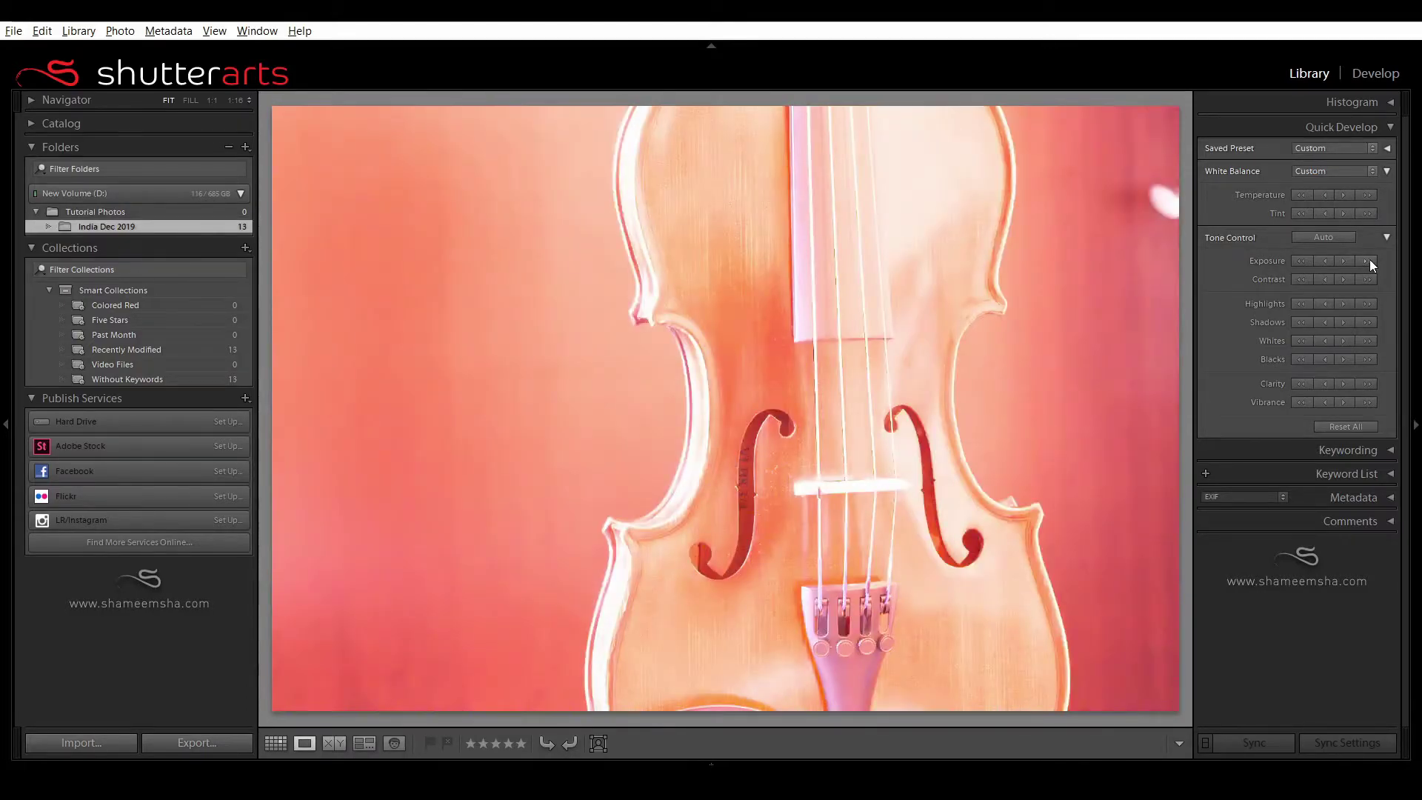
{"action": "left_click", "coordinate": [1308, 279]}
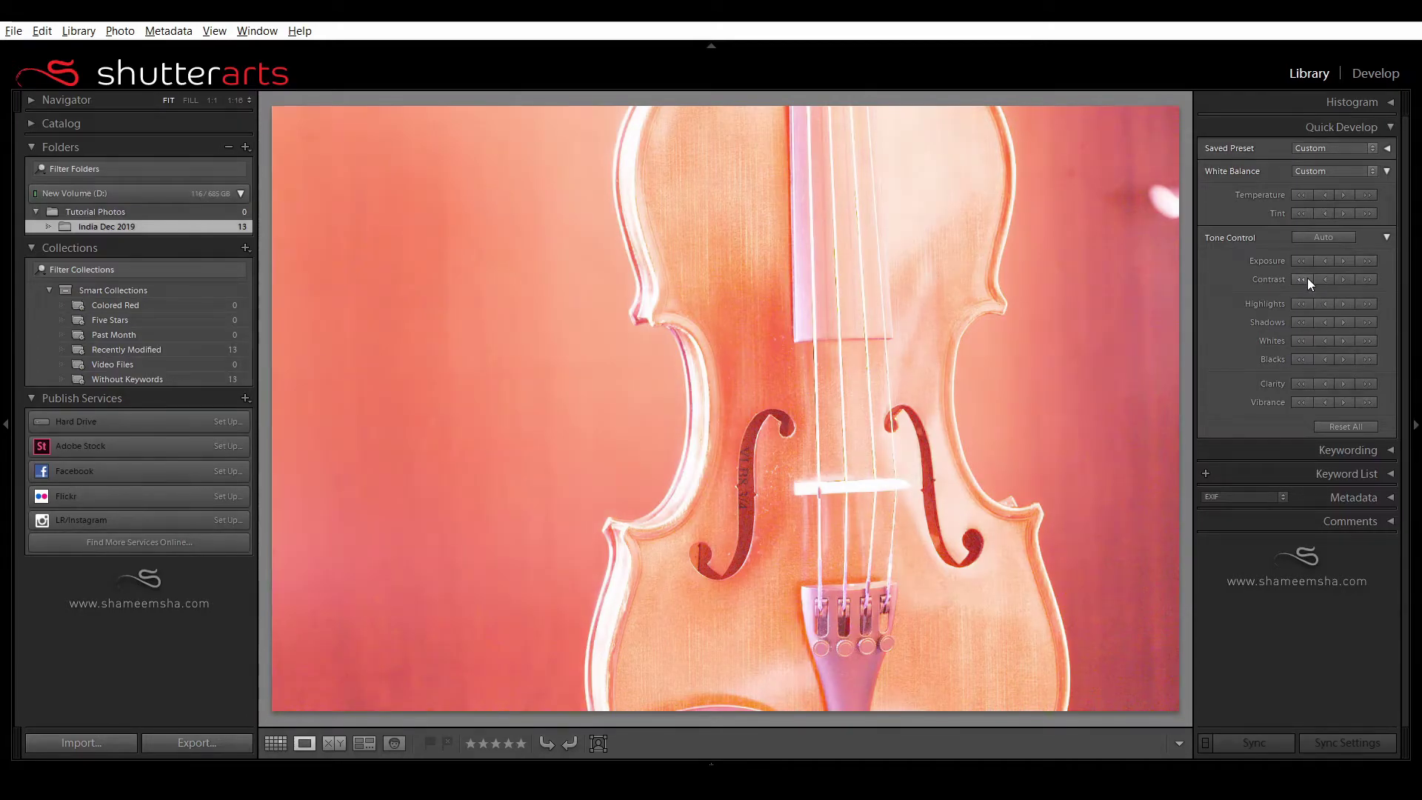
Apply automatic tone to the violin photo, reset all its Quick Develop adjustments, and collapse those controls
{"action": "left_click", "coordinate": [1331, 238]}
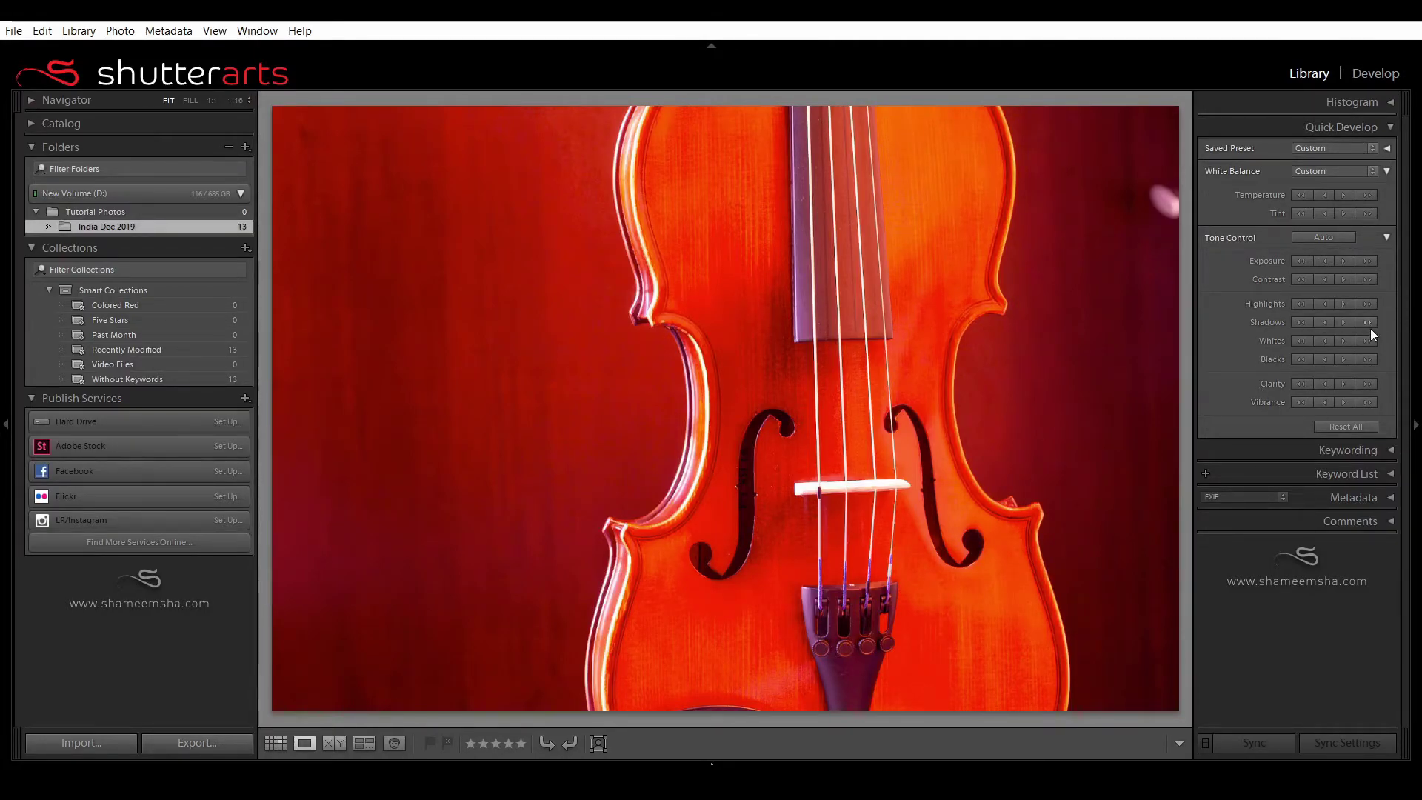
{"action": "left_click", "coordinate": [1353, 425]}
{"action": "left_click", "coordinate": [1390, 127]}
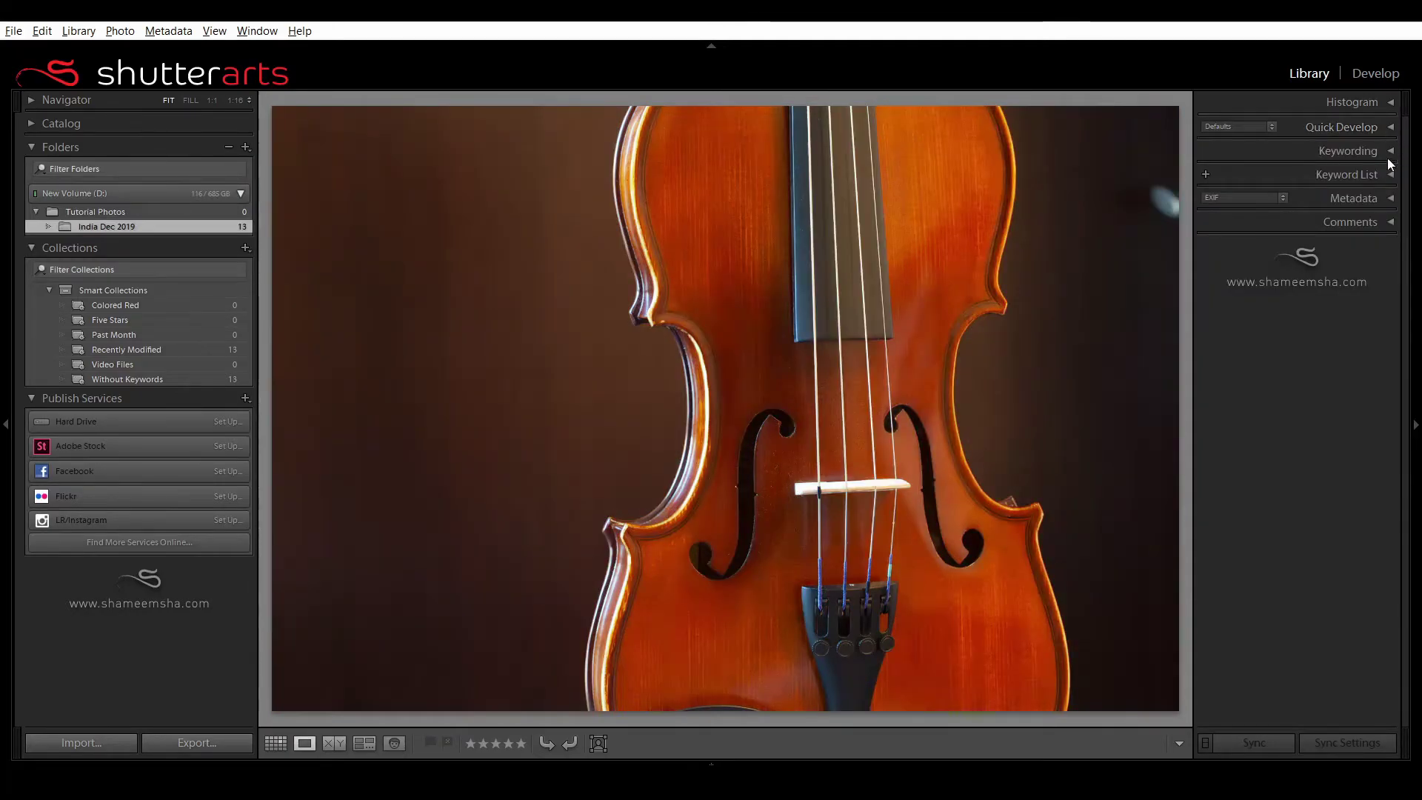
Add the keyword Violin to the violin photo
{"action": "left_click", "coordinate": [1390, 152]}
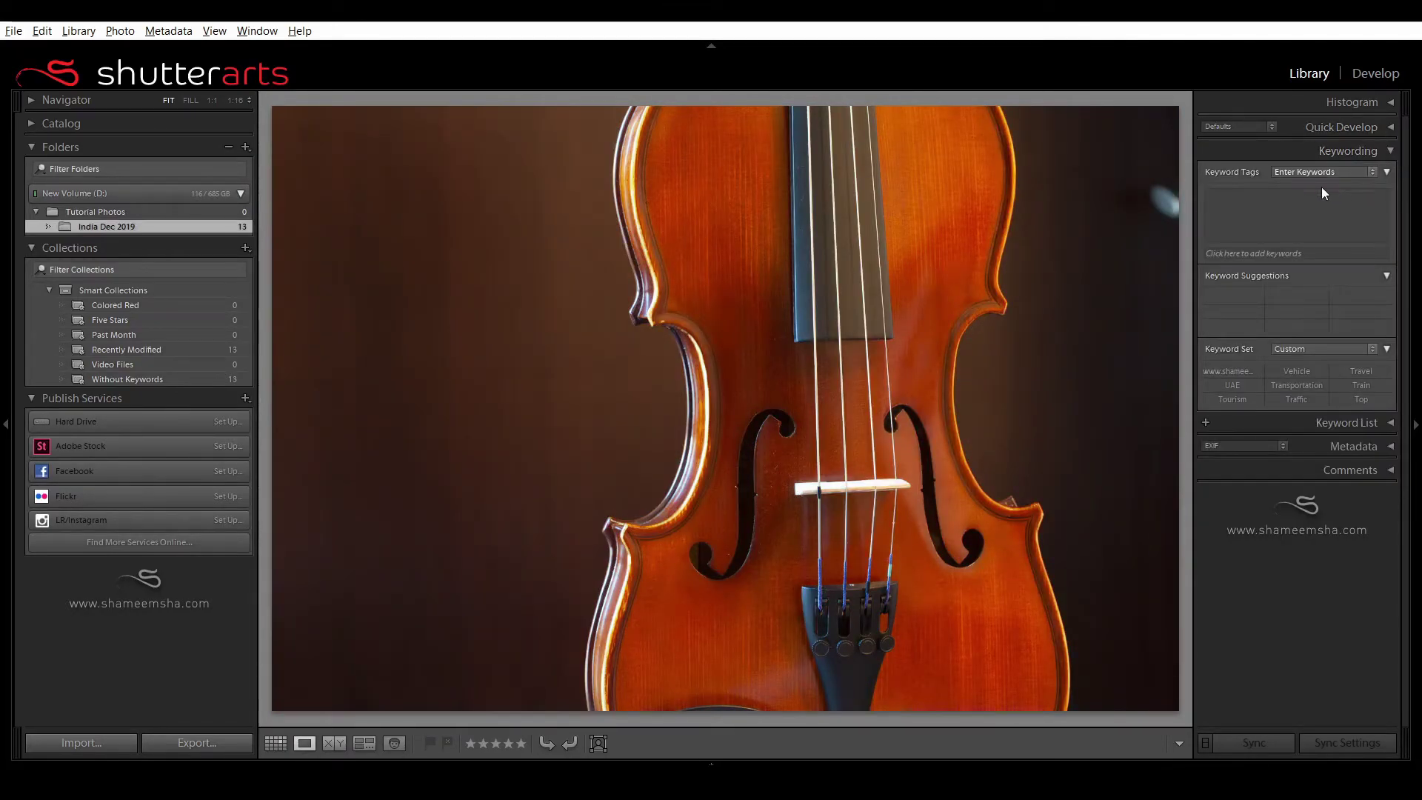
{"action": "left_click", "coordinate": [1280, 210]}
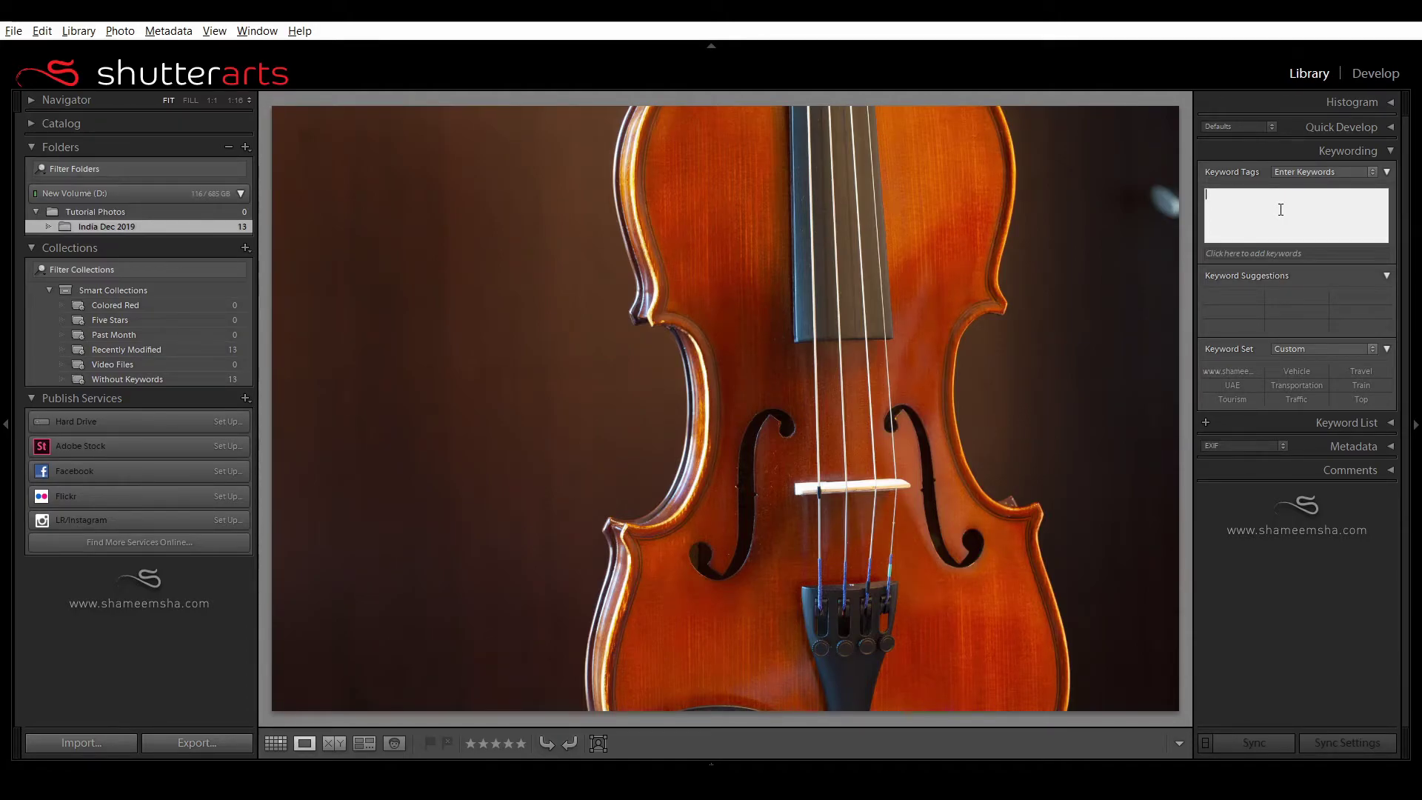
{"action": "type", "text": "Violin"}
{"action": "key", "text": "Return"}
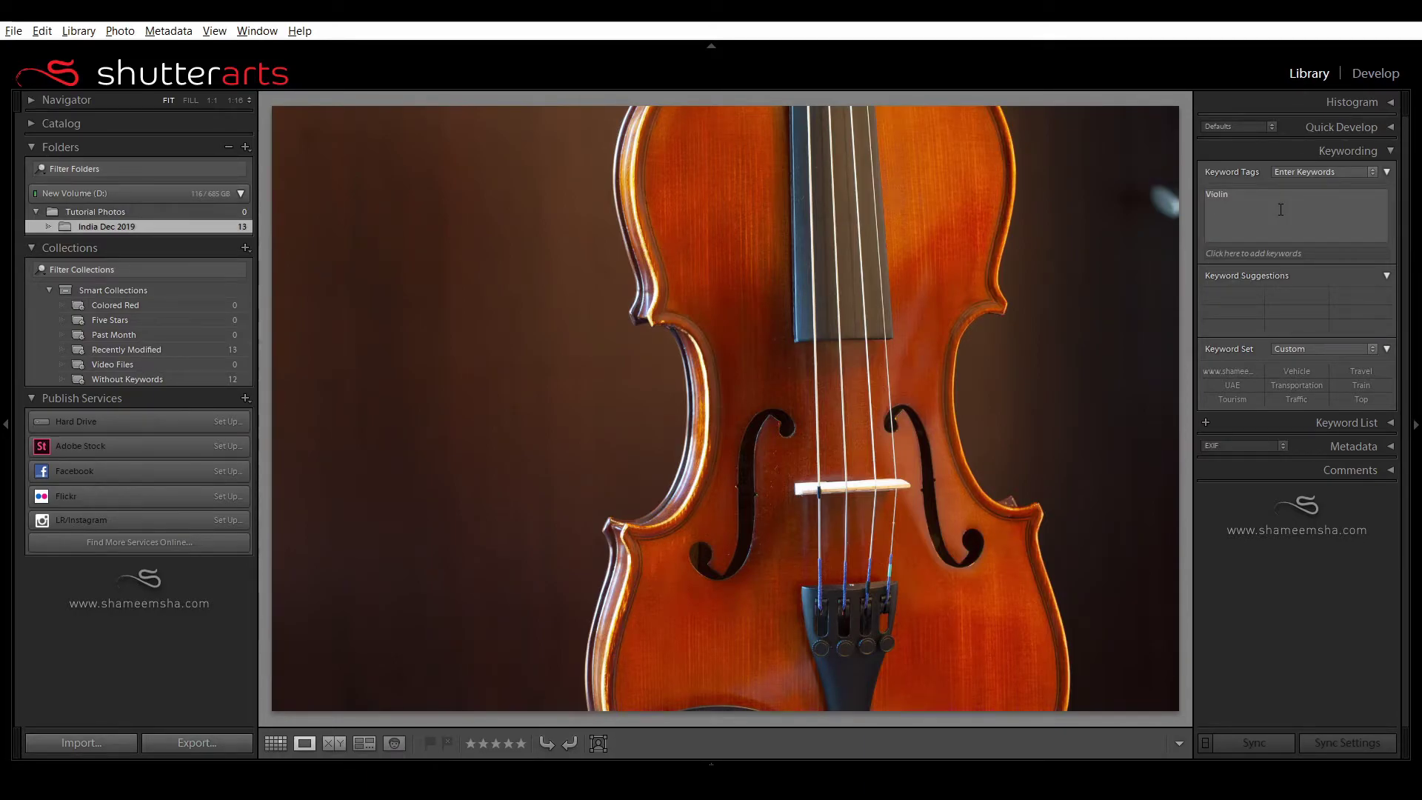
Hide the keywording controls and check the keyword list for the violin photo's tag
{"action": "left_click", "coordinate": [1390, 151]}
{"action": "left_click", "coordinate": [1390, 175]}
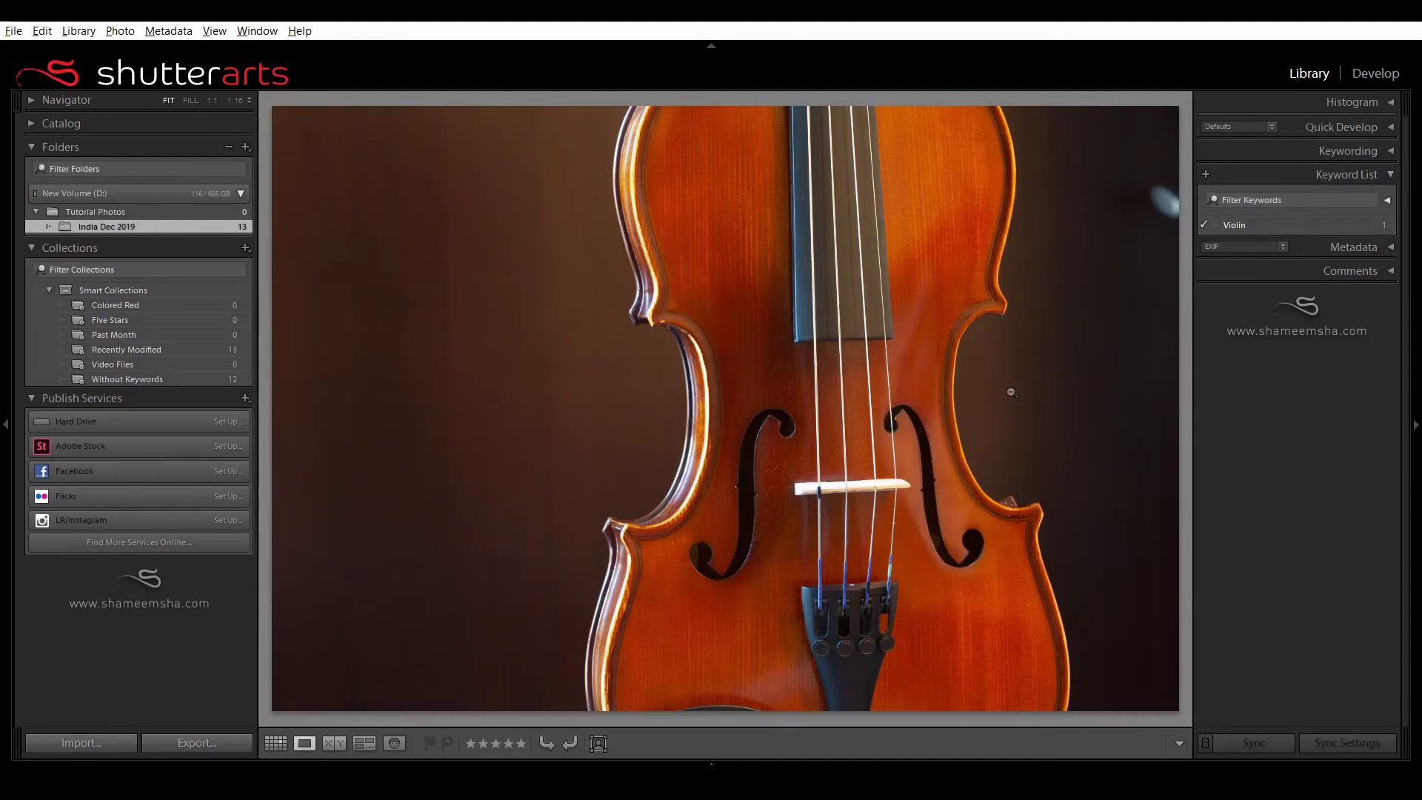
{"action": "left_click", "coordinate": [1390, 175]}
Show the violin photo's metadata and change the displayed metadata set from EXIF to DNG
{"action": "left_click", "coordinate": [1389, 199]}
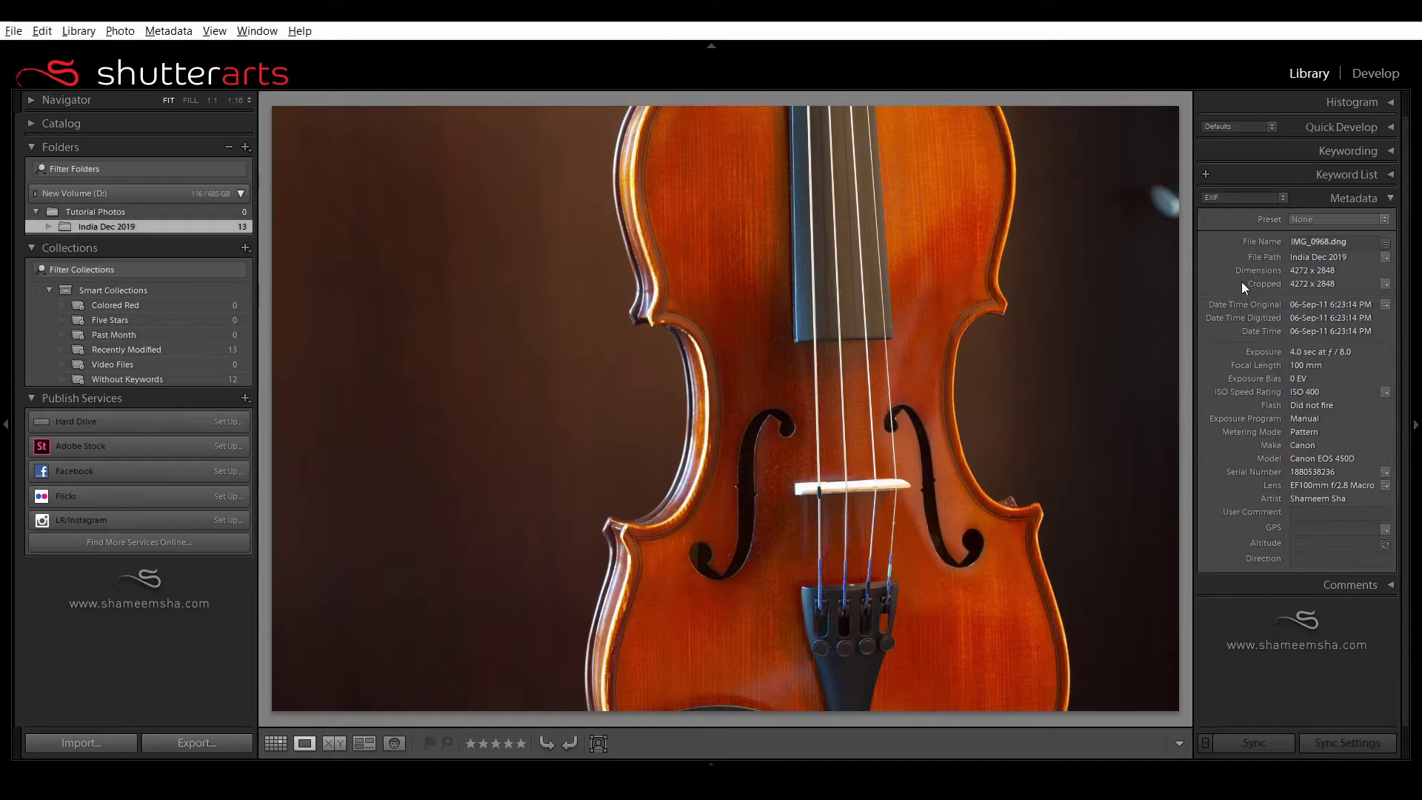
{"action": "left_click", "coordinate": [1250, 197]}
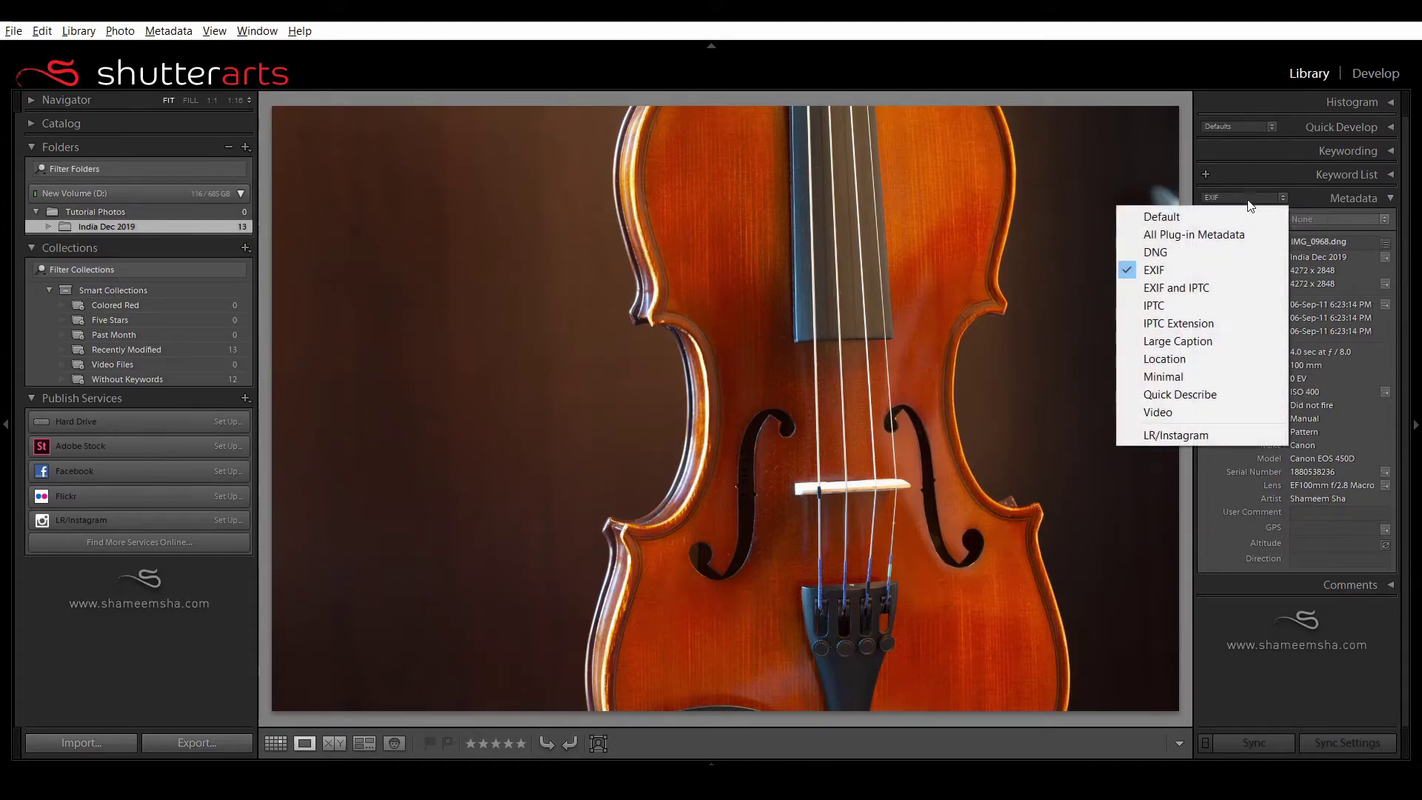
{"action": "left_click", "coordinate": [1263, 252]}
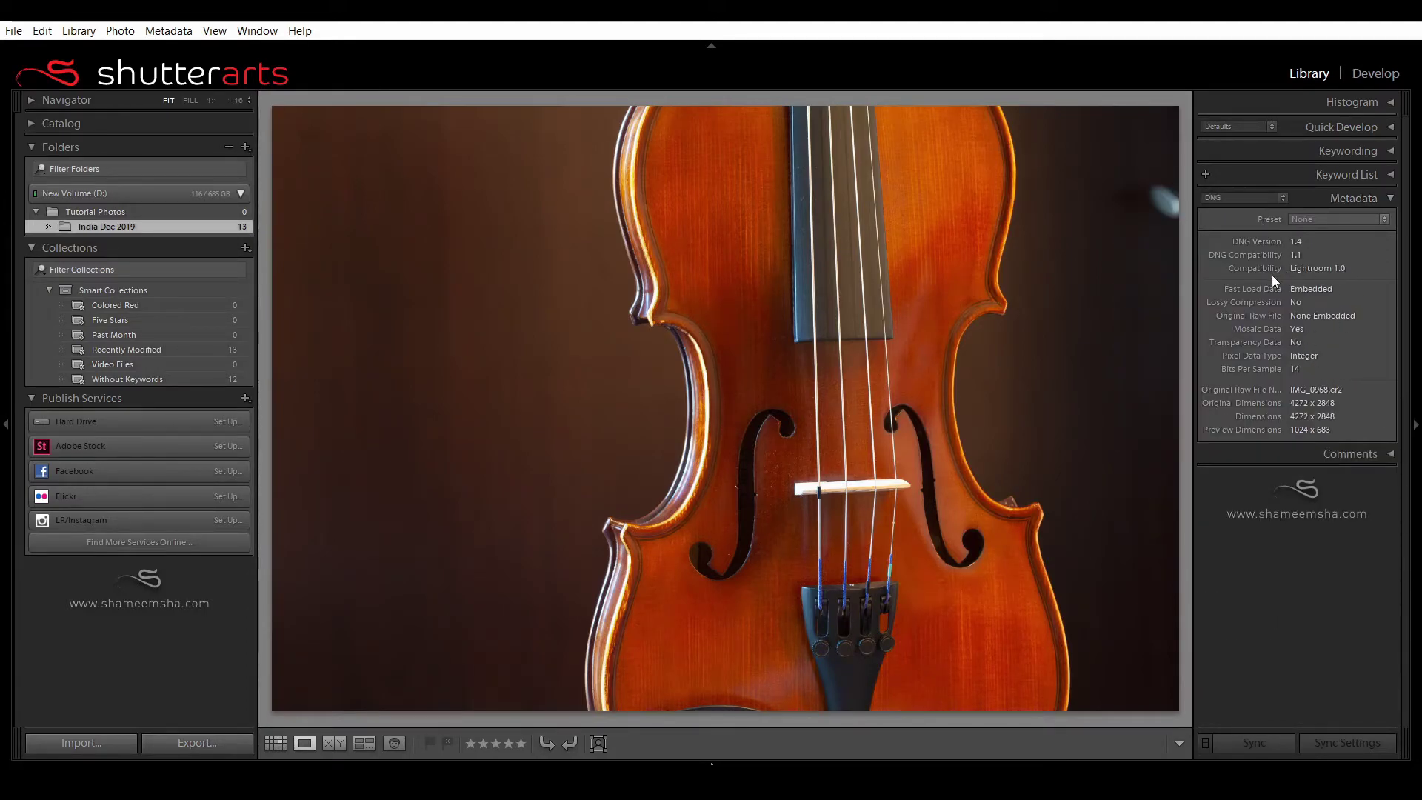
Switch the displayed metadata set to LR/Instagram and collapse the metadata details
{"action": "left_click", "coordinate": [1276, 196]}
{"action": "left_click", "coordinate": [1250, 197]}
{"action": "scroll", "coordinate": [1252, 194], "scroll_direction": "up", "scroll_amount": 2}
{"action": "left_click", "coordinate": [1252, 194]}
{"action": "left_click", "coordinate": [1251, 197]}
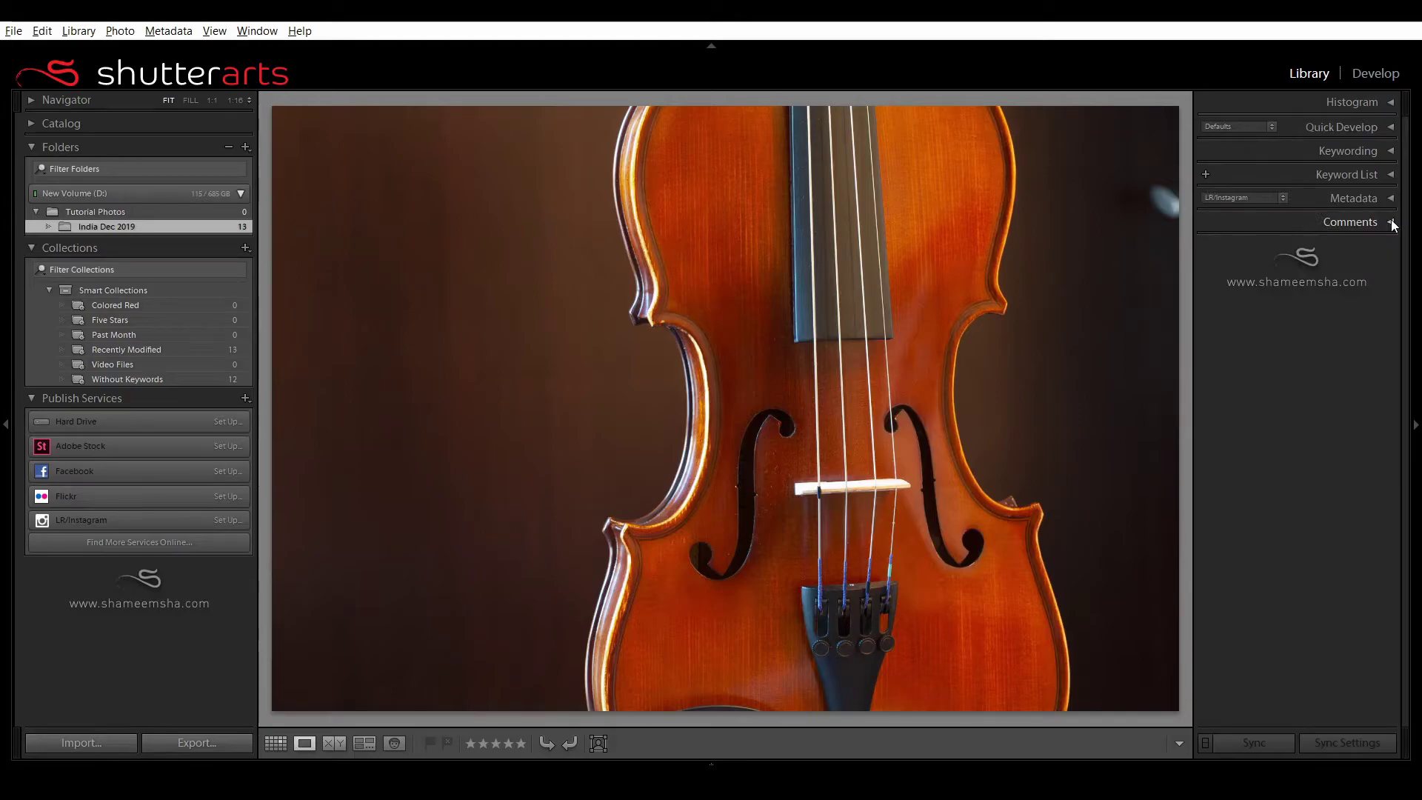
Show the photo's comments section, return to Grid view, and clear the photo selection
{"action": "left_click", "coordinate": [1391, 222]}
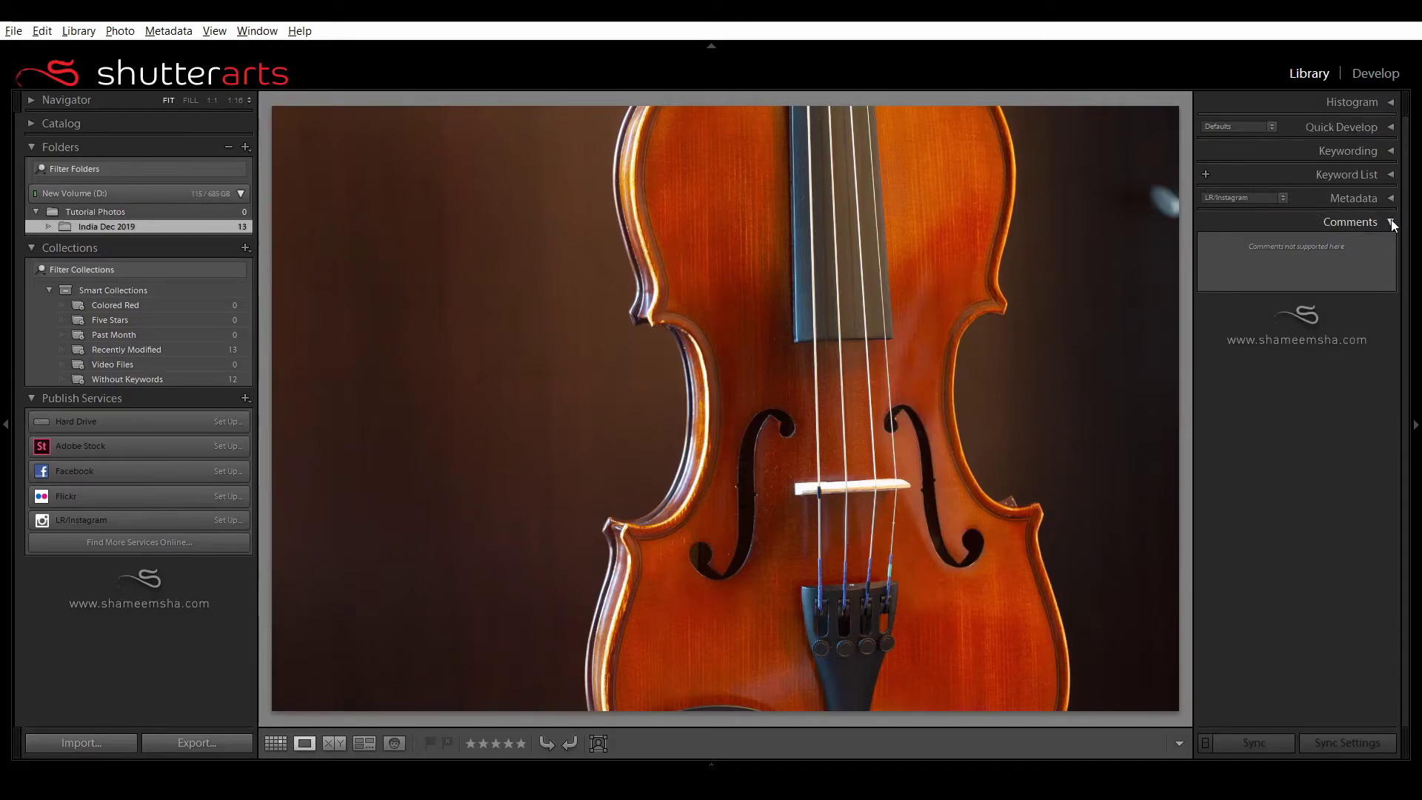
{"action": "left_click", "coordinate": [269, 743]}
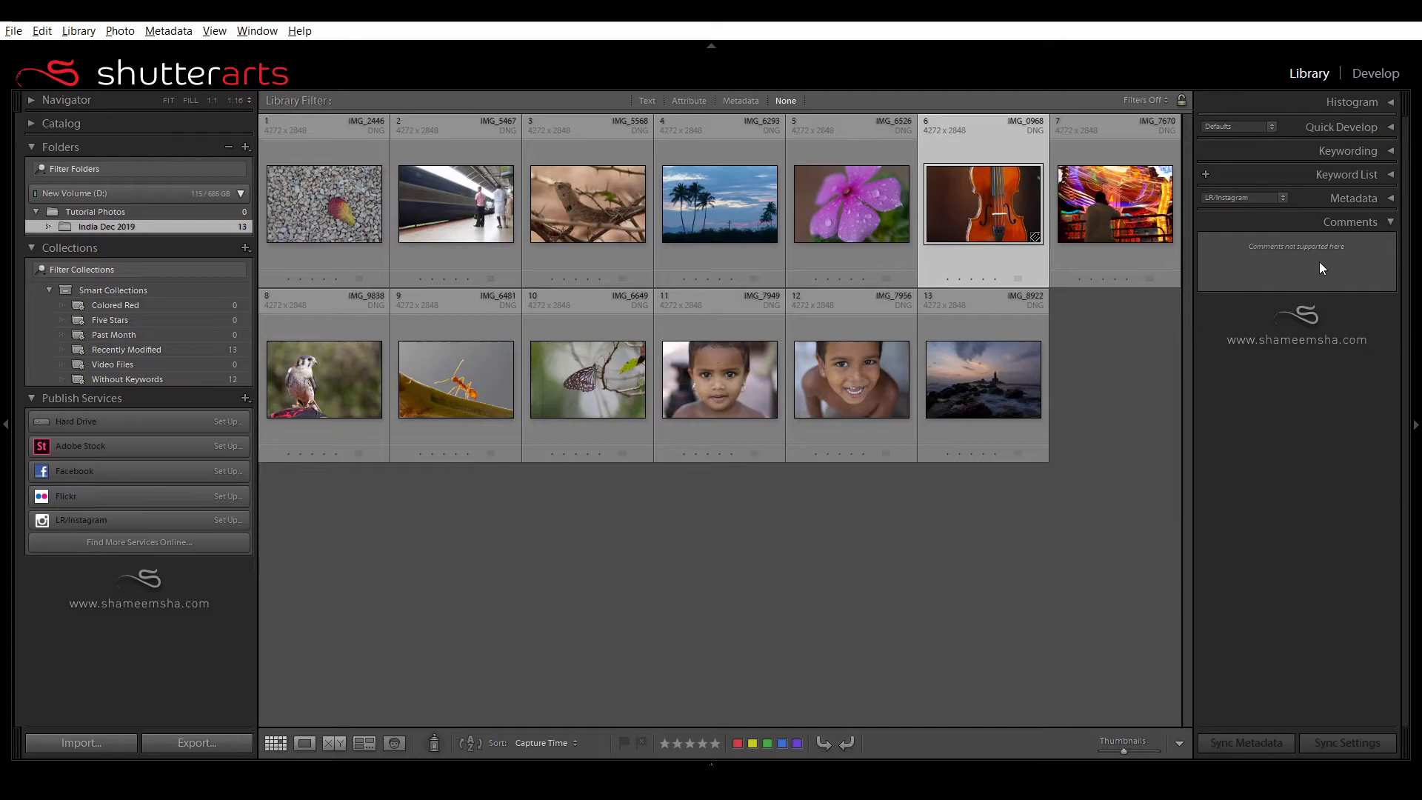
{"action": "left_click", "coordinate": [954, 607]}
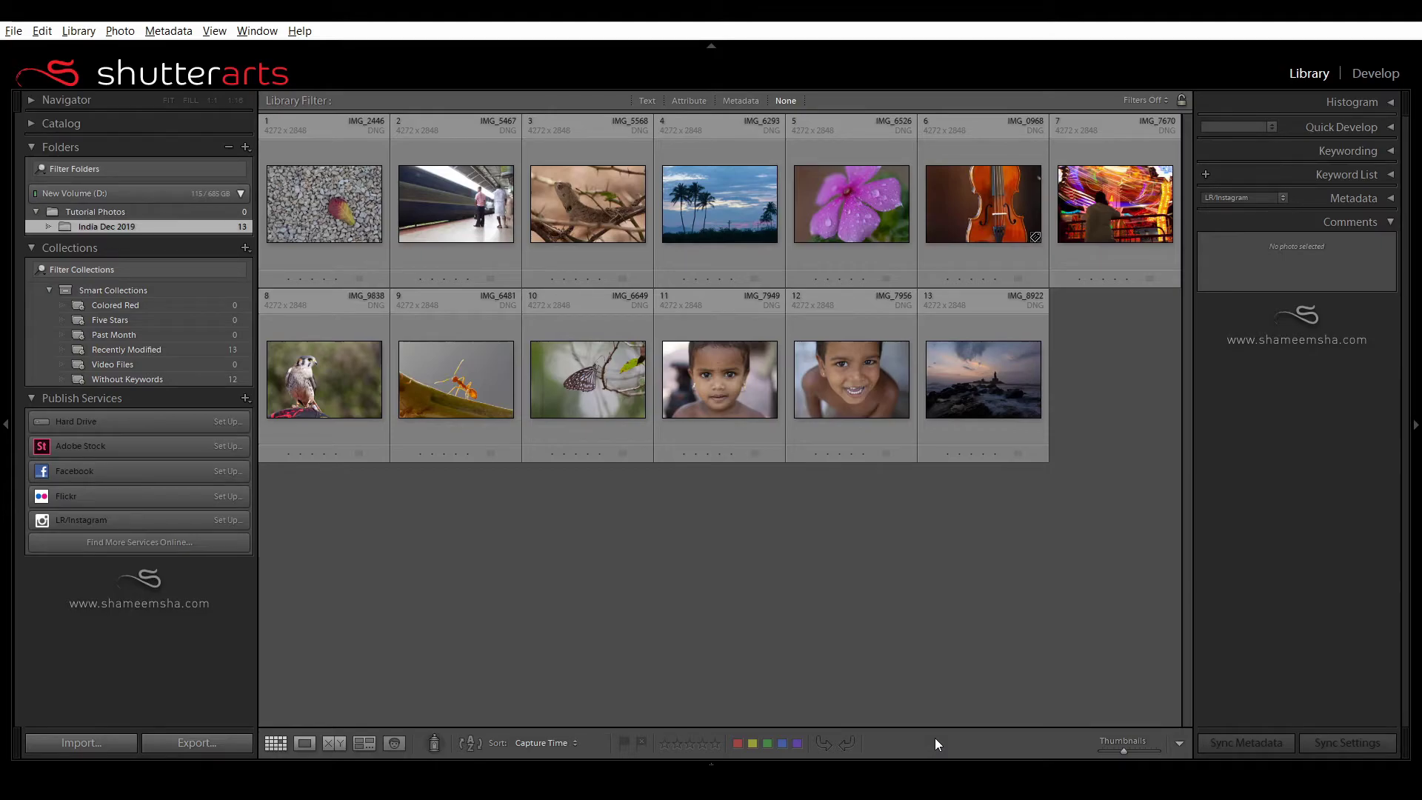
Hide the toolbar below the grid and show it again, twice
{"action": "key", "text": "t"}
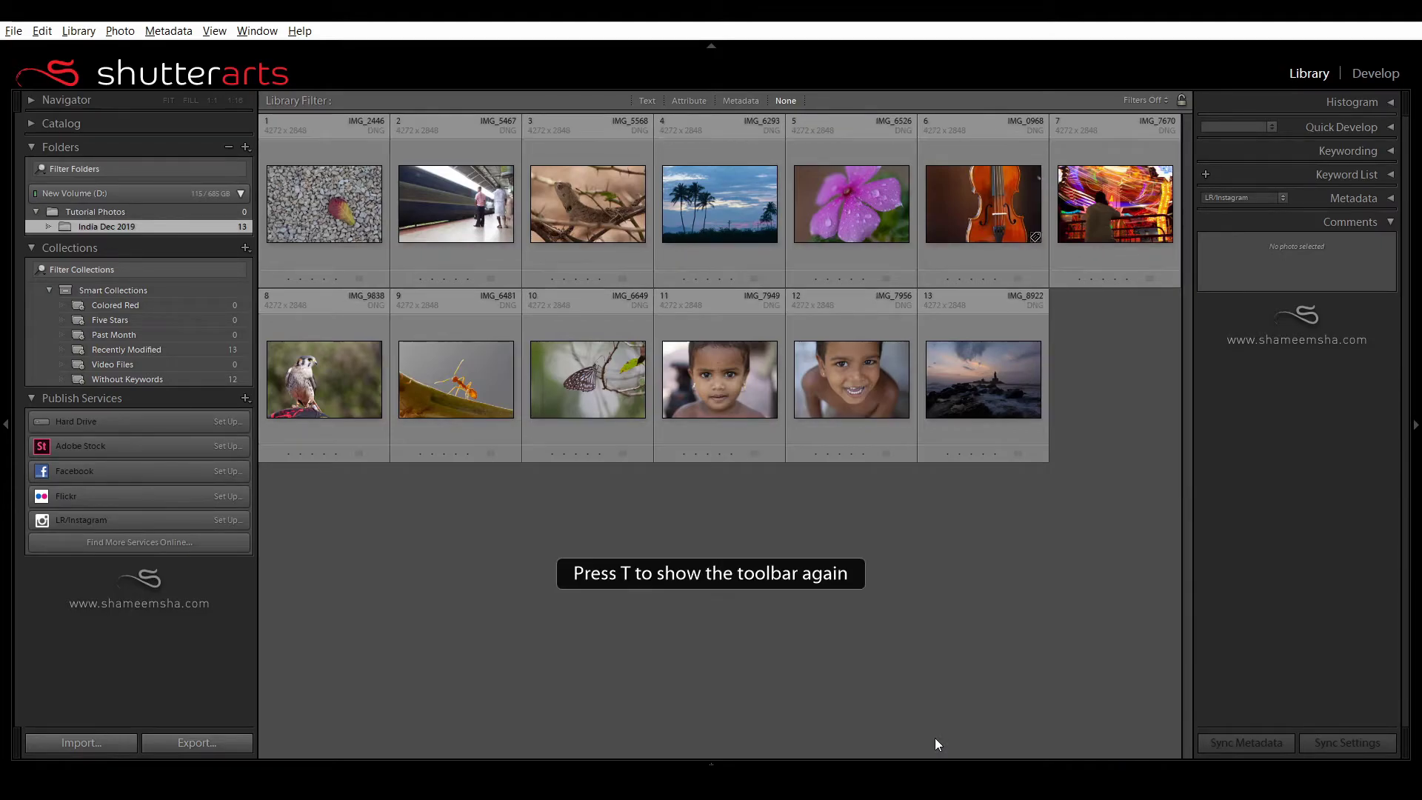
{"action": "key", "text": "t"}
{"action": "key", "text": "t"}
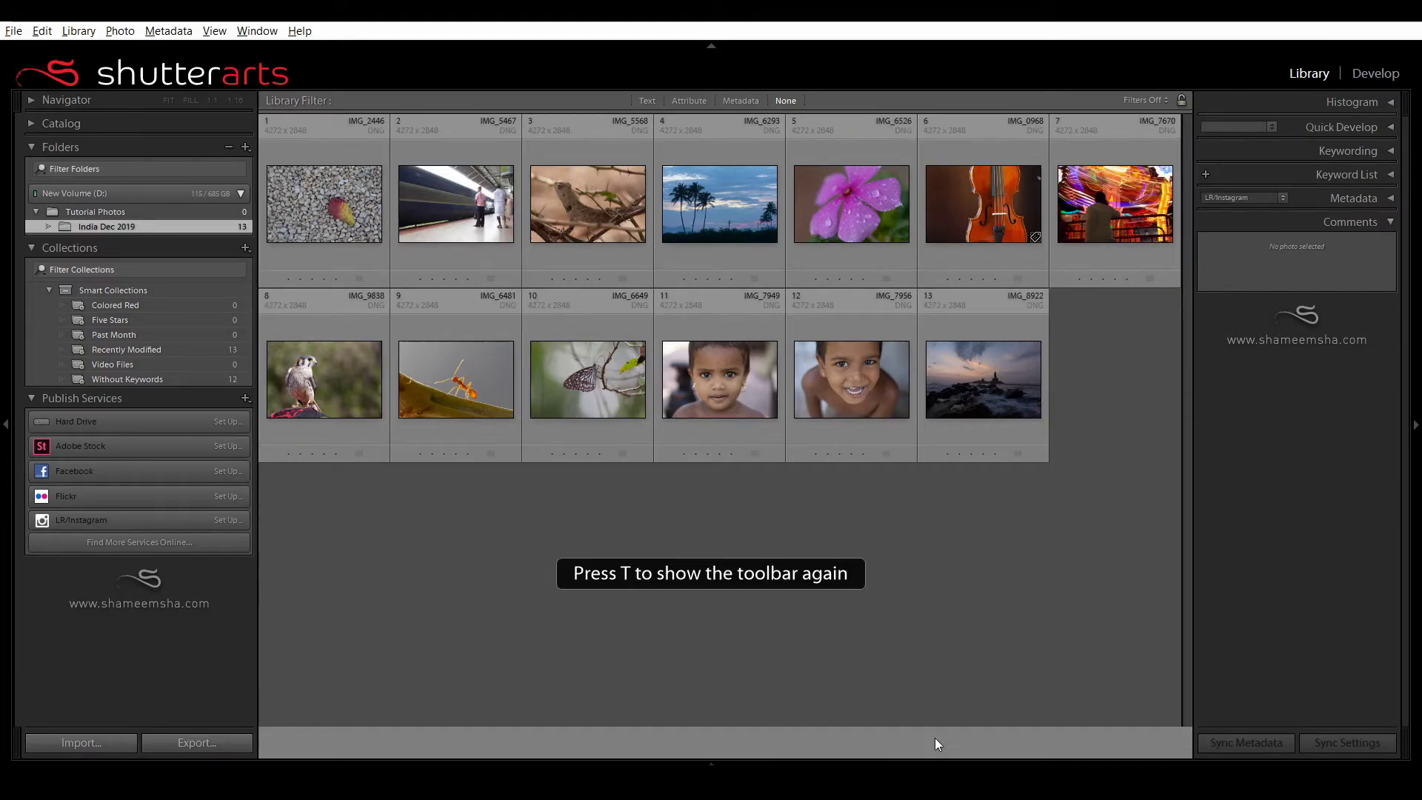
{"action": "key", "text": "t"}
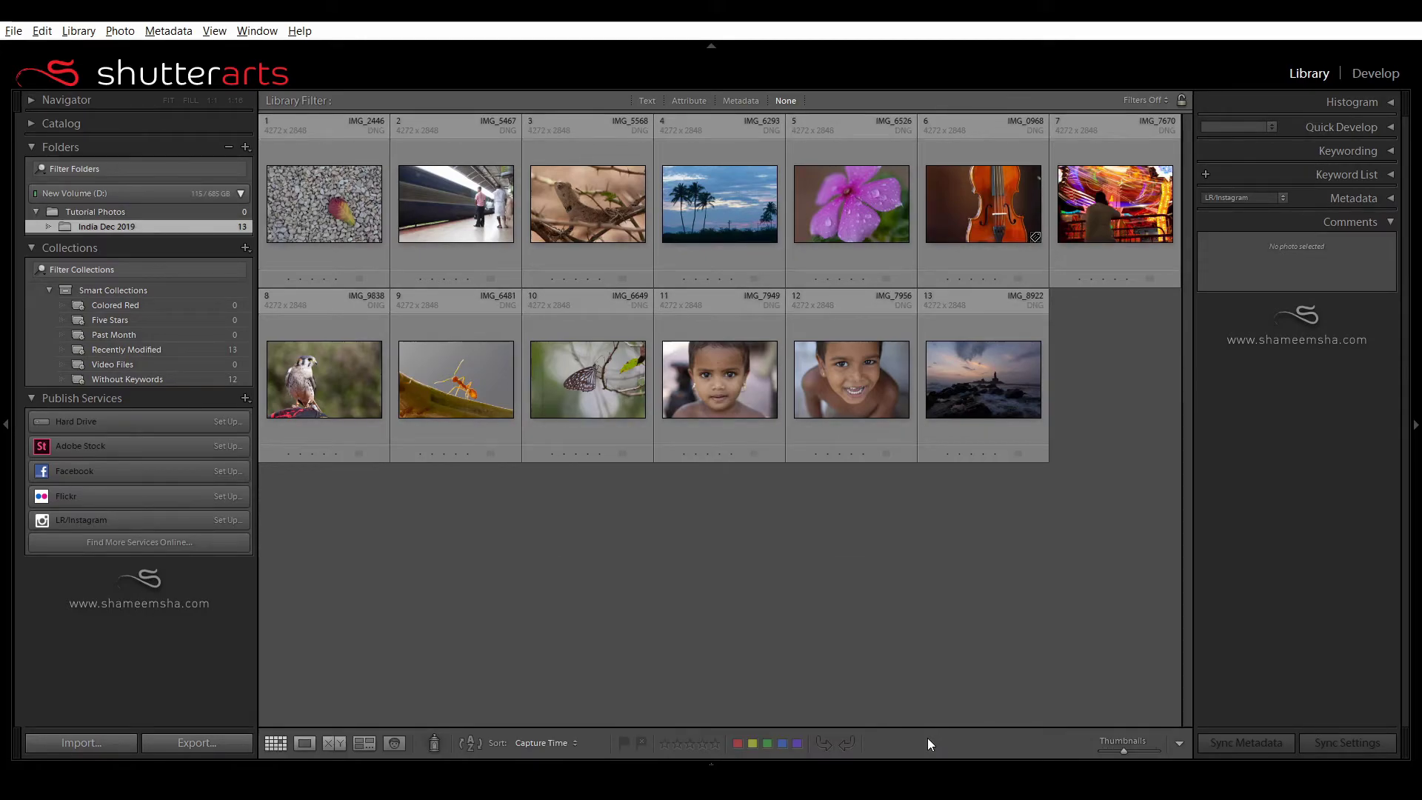
Select the portrait IMG_7949 and switch the toolbar's Sorting and Flagging controls off and on again
{"action": "left_click", "coordinate": [728, 389]}
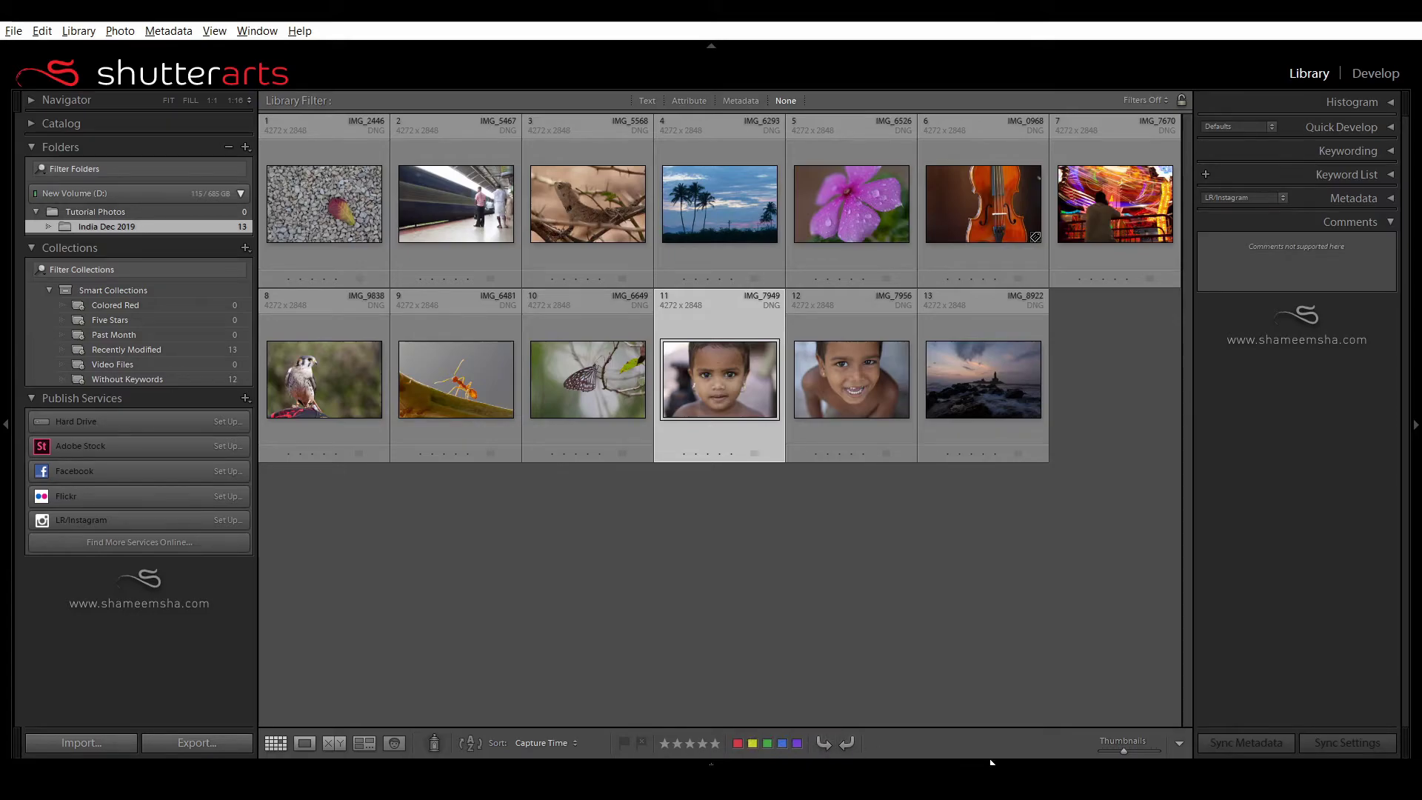
{"action": "left_click", "coordinate": [1179, 743]}
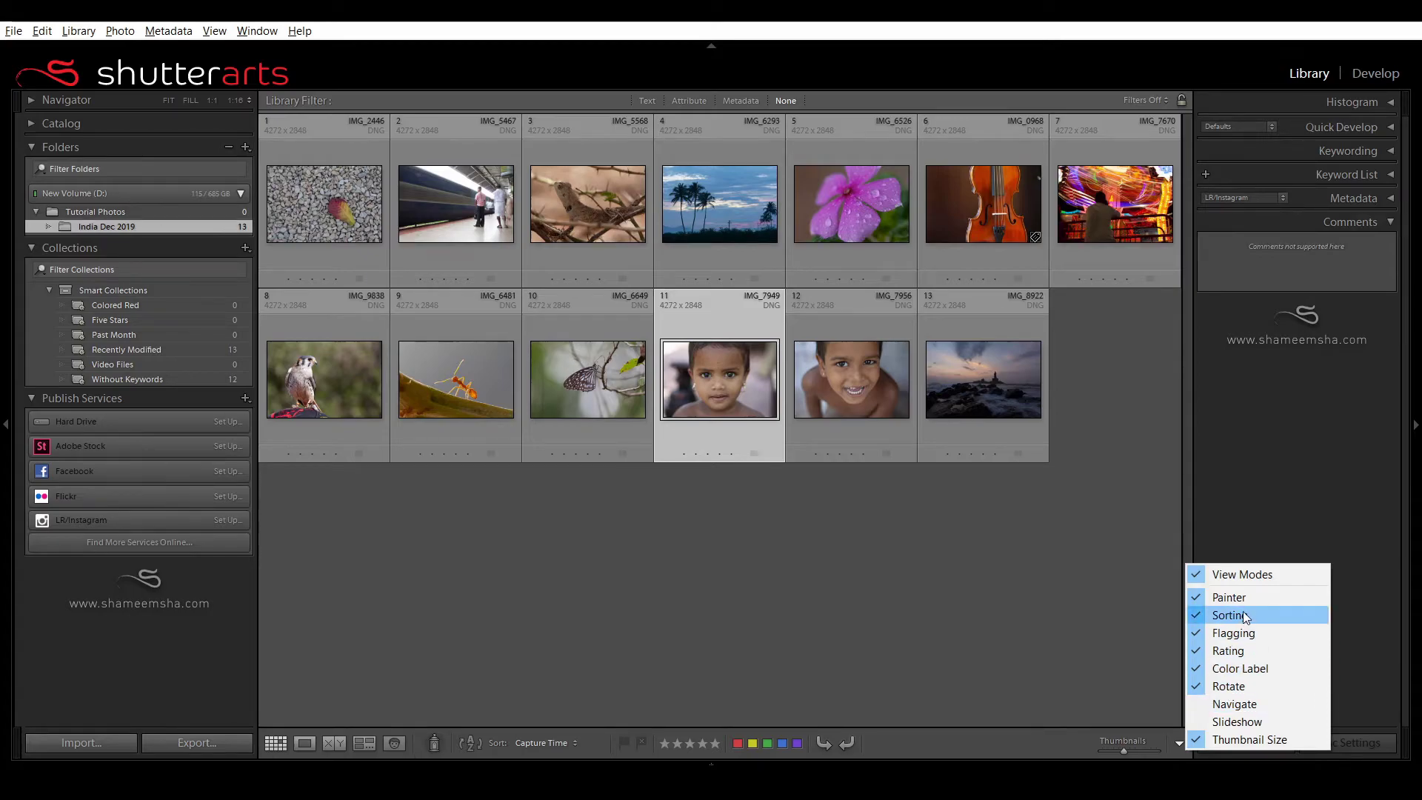
{"action": "left_click", "coordinate": [1243, 615]}
{"action": "left_click", "coordinate": [1179, 742]}
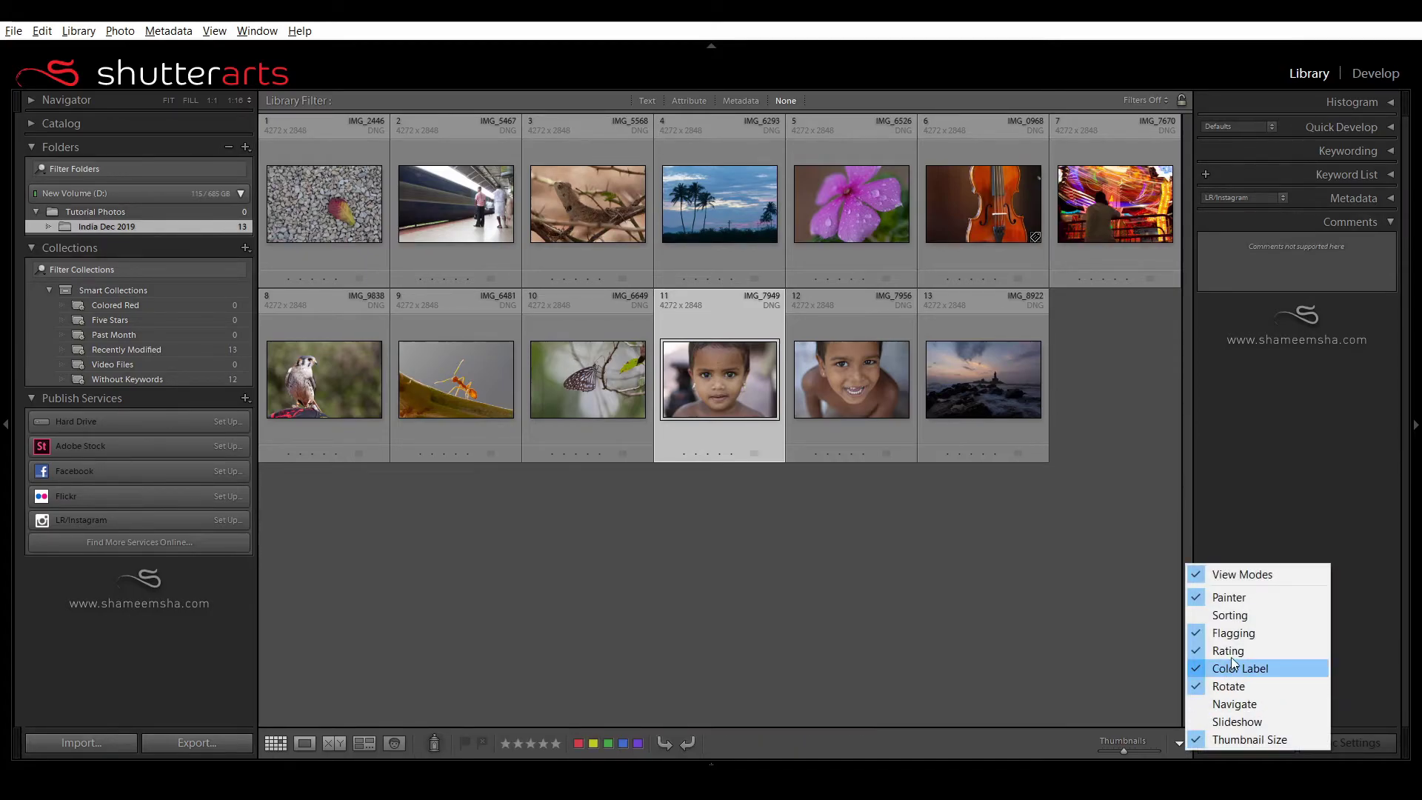
{"action": "left_click", "coordinate": [1248, 635]}
{"action": "left_click", "coordinate": [1179, 744]}
{"action": "left_click", "coordinate": [1238, 633]}
{"action": "left_click", "coordinate": [1181, 743]}
{"action": "left_click", "coordinate": [1228, 616]}
Switch the toolbar's Rotate controls off and on again
{"action": "left_click", "coordinate": [1178, 742]}
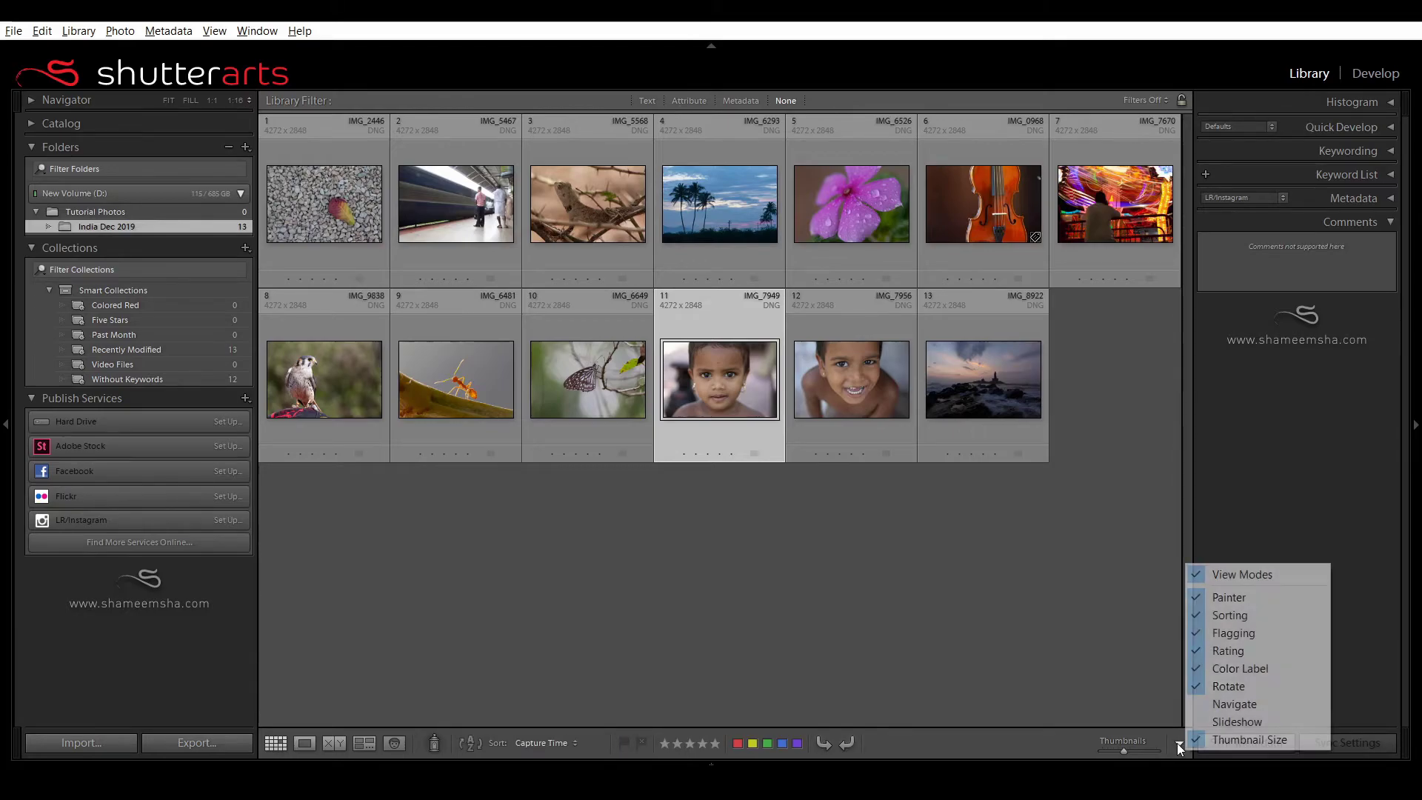
{"action": "left_click", "coordinate": [1228, 686]}
{"action": "left_click", "coordinate": [1179, 742]}
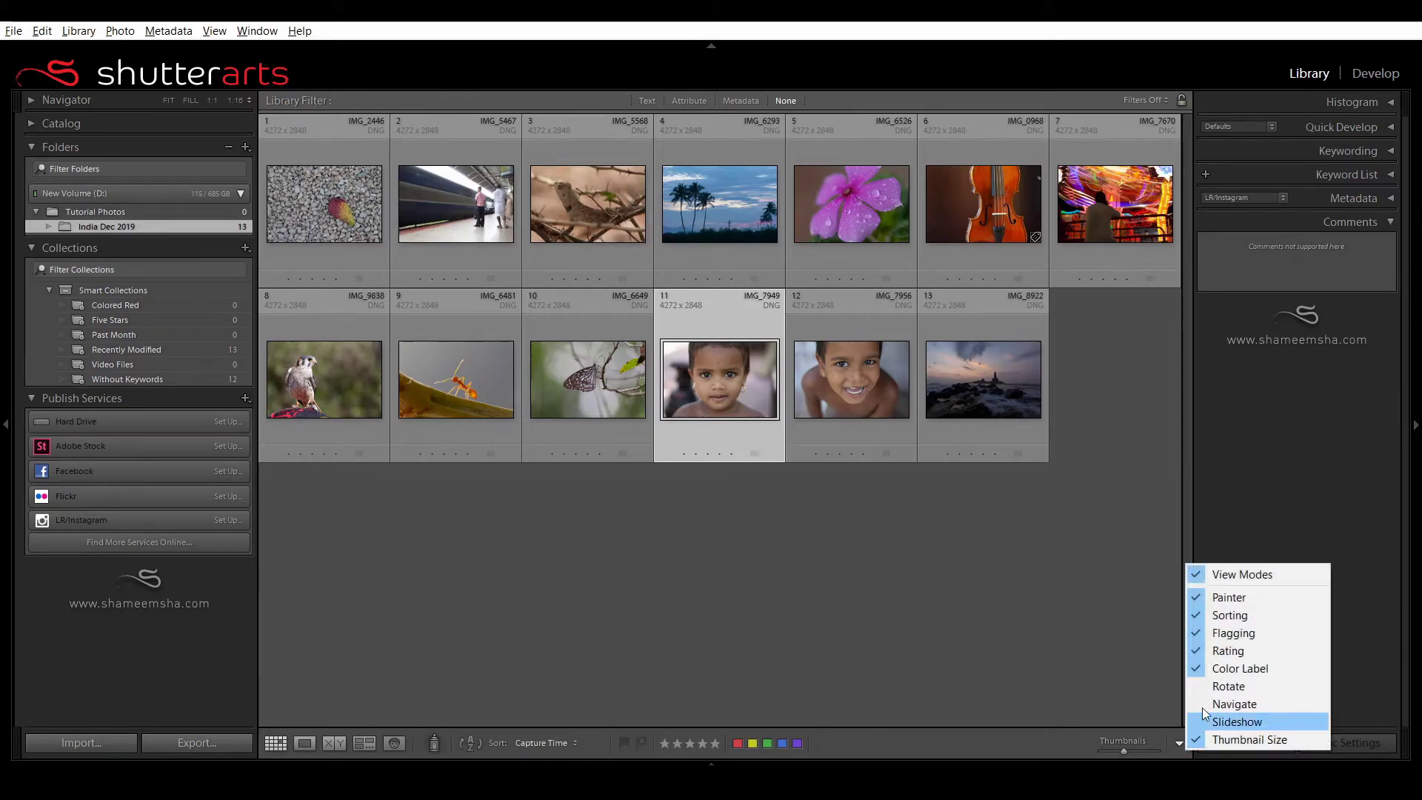
{"action": "left_click", "coordinate": [1227, 685]}
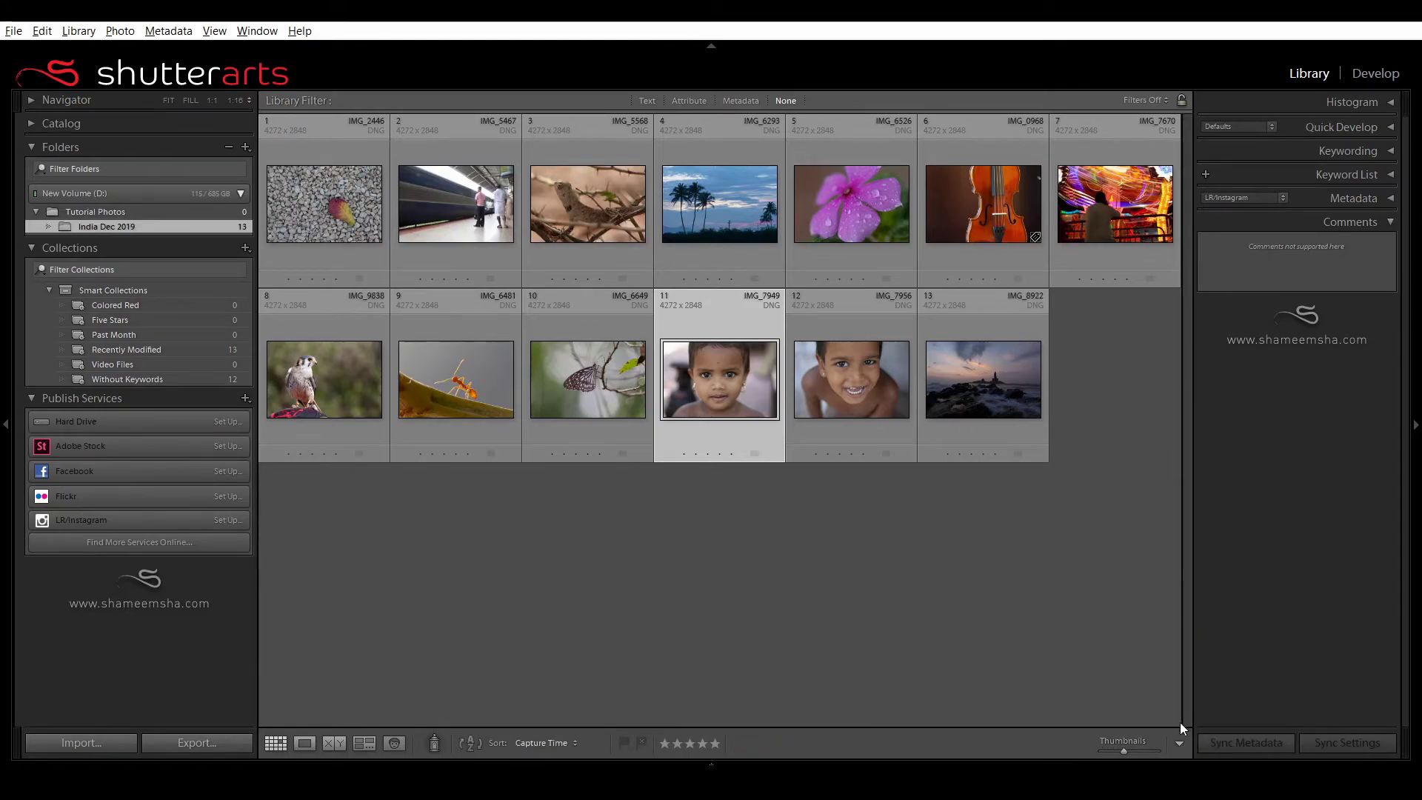
Use the Painter to apply a three-star rating to photos 2 to 7 and 9 to 11 in the grid
{"action": "left_click", "coordinate": [435, 746]}
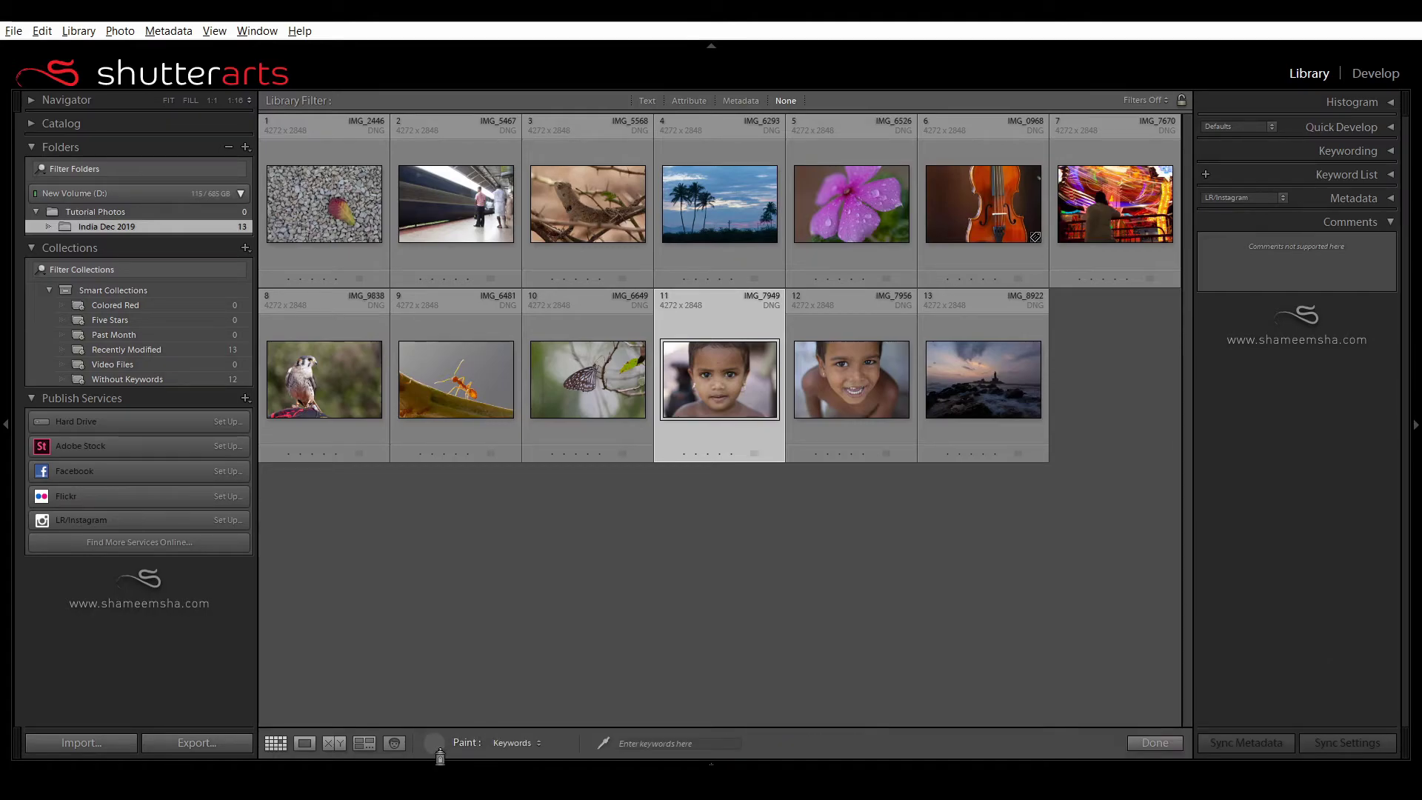
{"action": "left_click", "coordinate": [540, 743]}
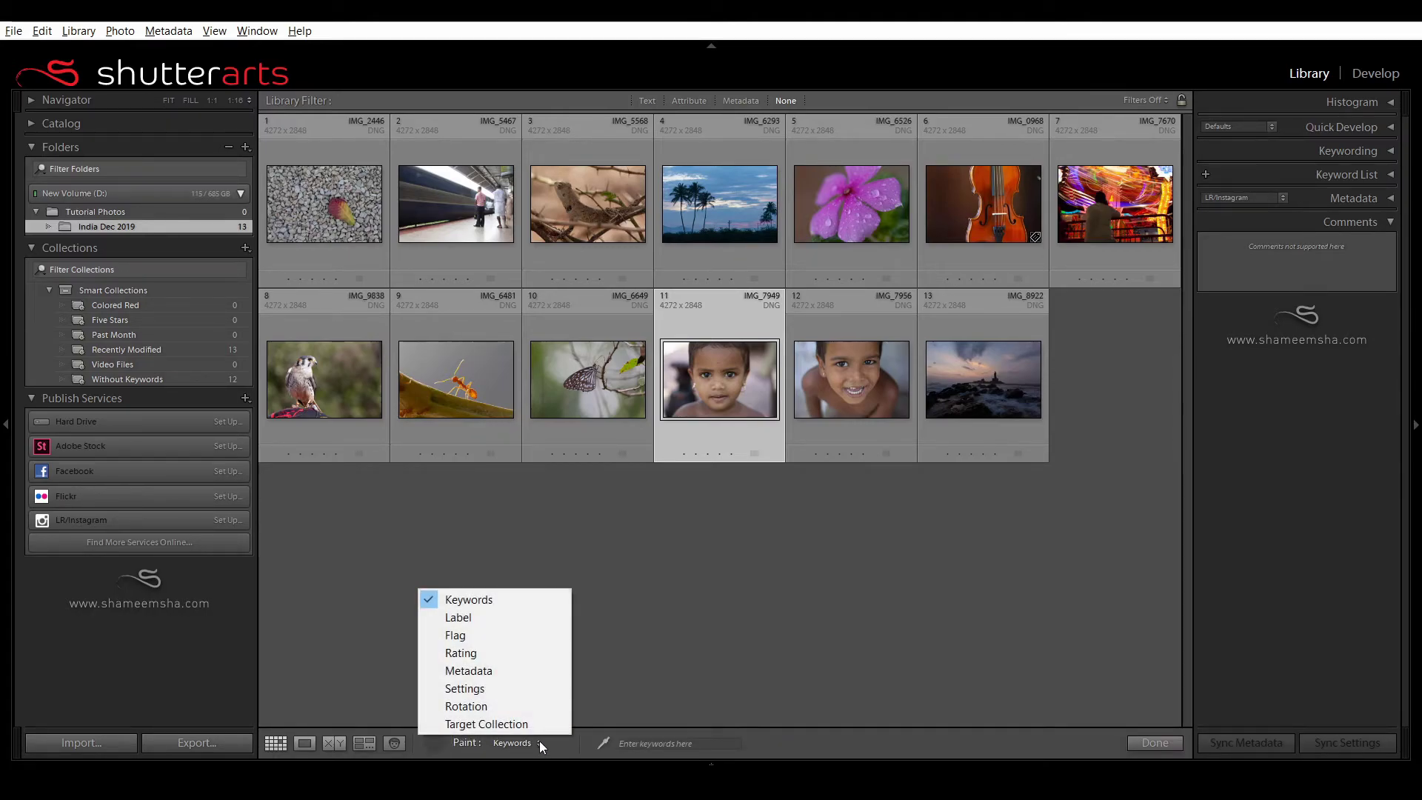
{"action": "left_click", "coordinate": [500, 653]}
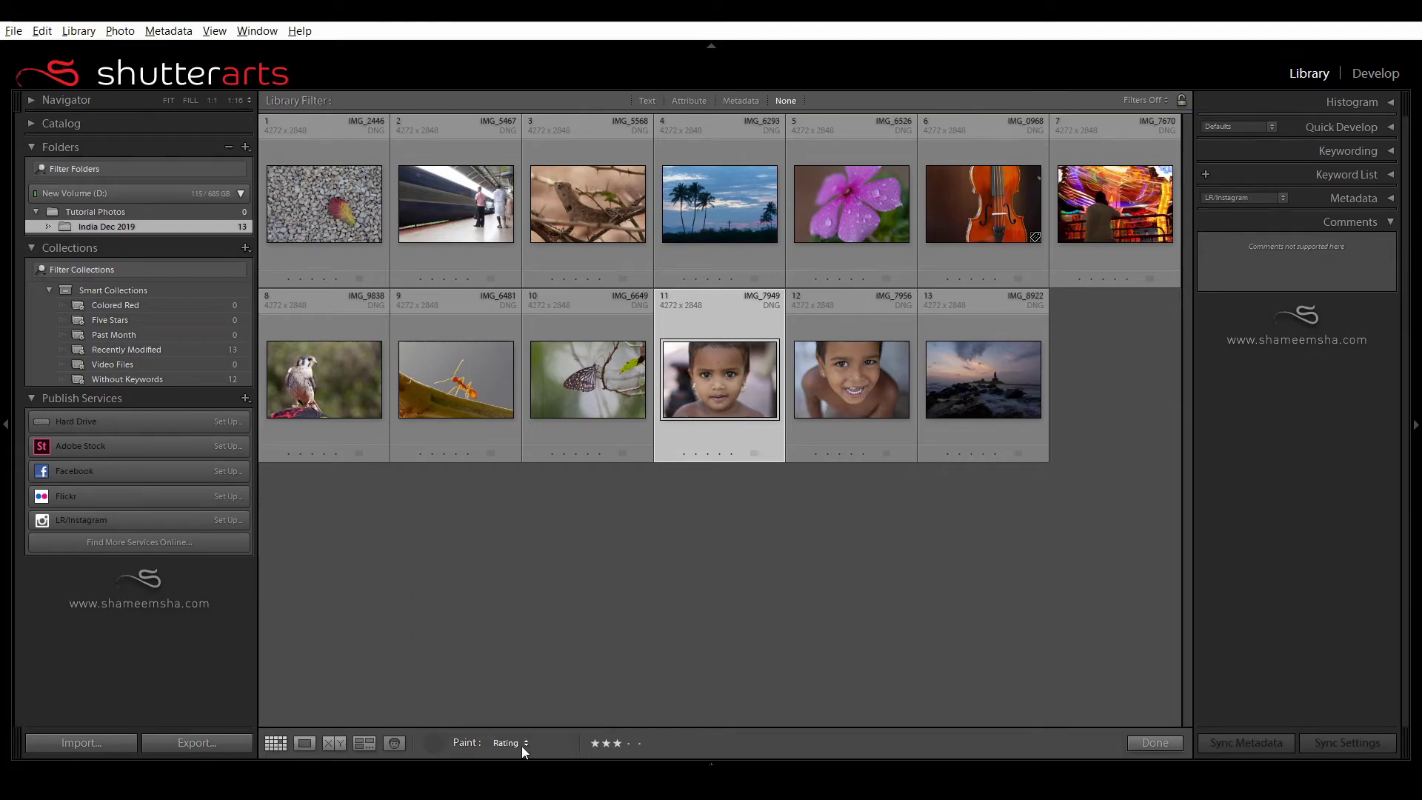
{"action": "mouse_move", "coordinate": [471, 404]}
{"action": "left_mouse_down"}
{"action": "mouse_move", "coordinate": [463, 338]}
{"action": "mouse_move", "coordinate": [540, 254]}
{"action": "mouse_move", "coordinate": [612, 366]}
{"action": "mouse_move", "coordinate": [752, 407]}
{"action": "mouse_move", "coordinate": [758, 220]}
{"action": "left_mouse_up"}
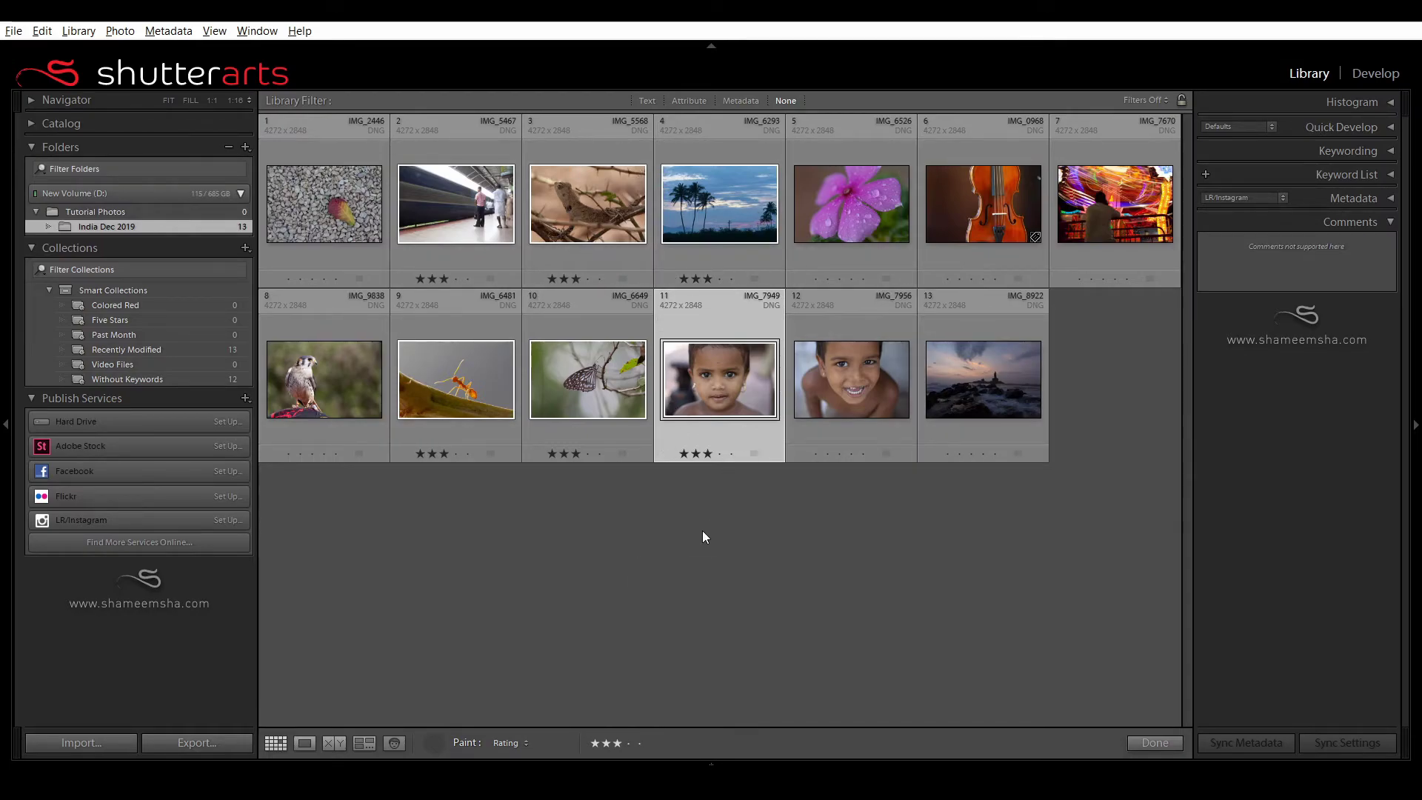
{"action": "mouse_move", "coordinate": [698, 492]}
{"action": "left_mouse_down"}
{"action": "mouse_move", "coordinate": [1115, 254]}
{"action": "mouse_move", "coordinate": [914, 229]}
{"action": "left_mouse_up"}
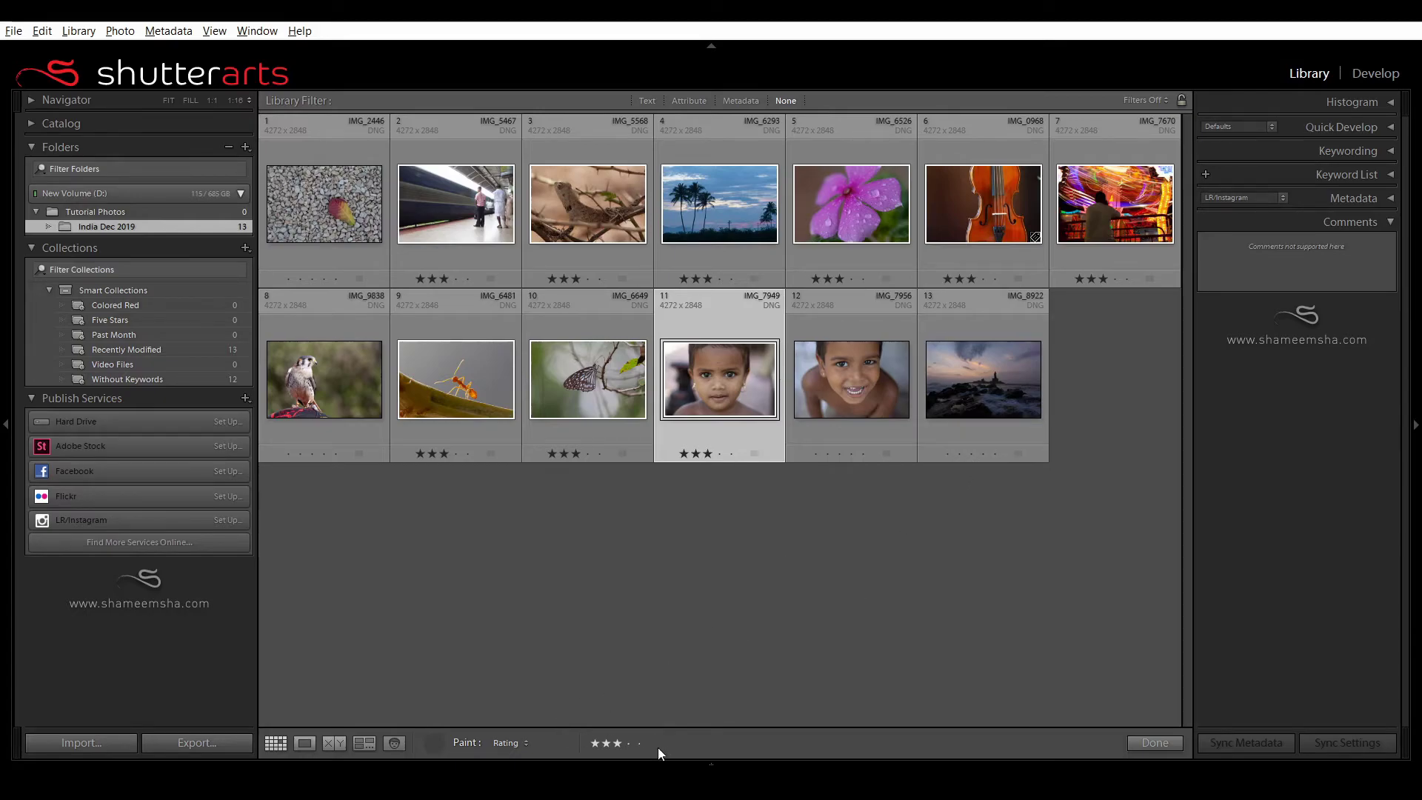
Set the Painter to the Rejected flag and paint it onto photos 1 to 3 and 9 to 11
{"action": "left_click", "coordinate": [524, 743]}
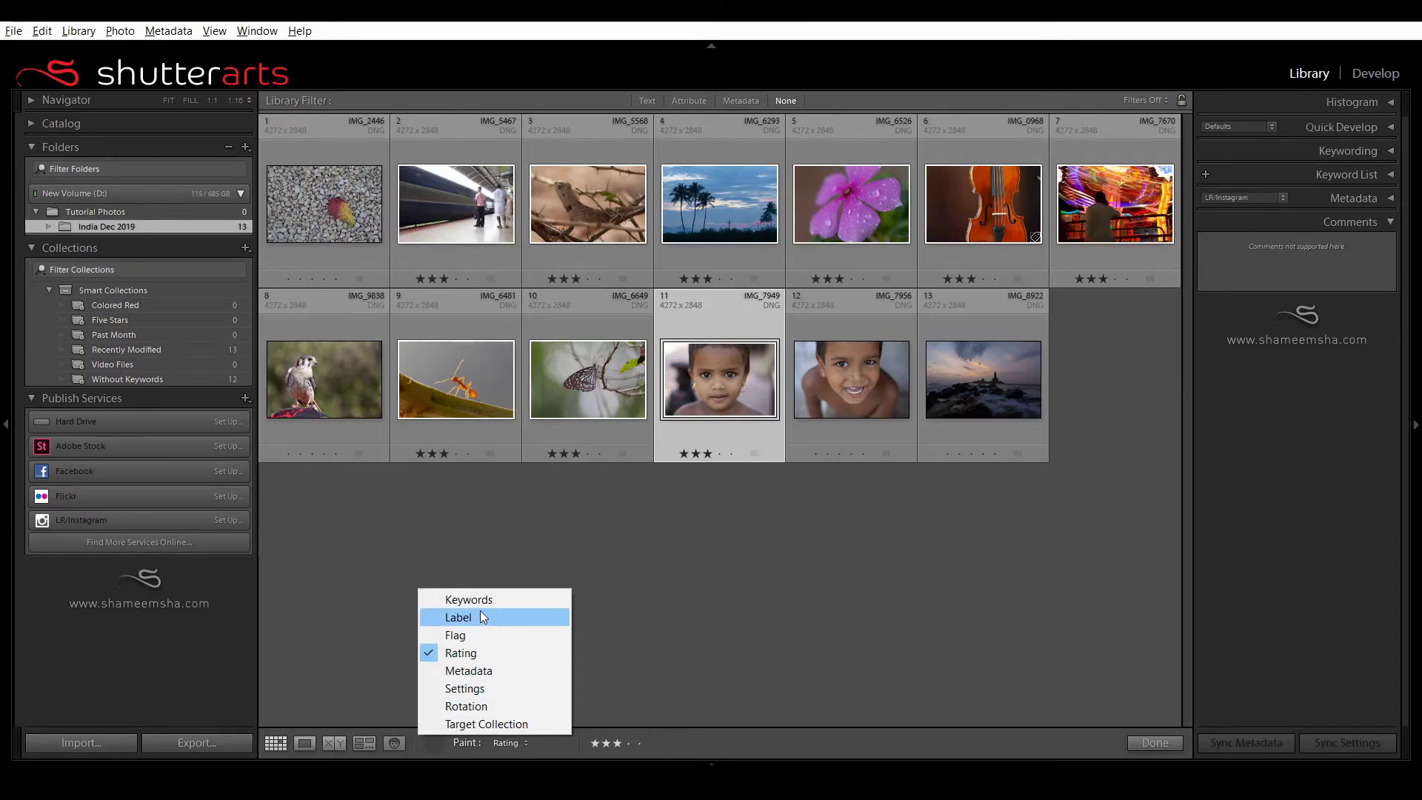
{"action": "left_click", "coordinate": [480, 633]}
{"action": "left_click", "coordinate": [631, 743]}
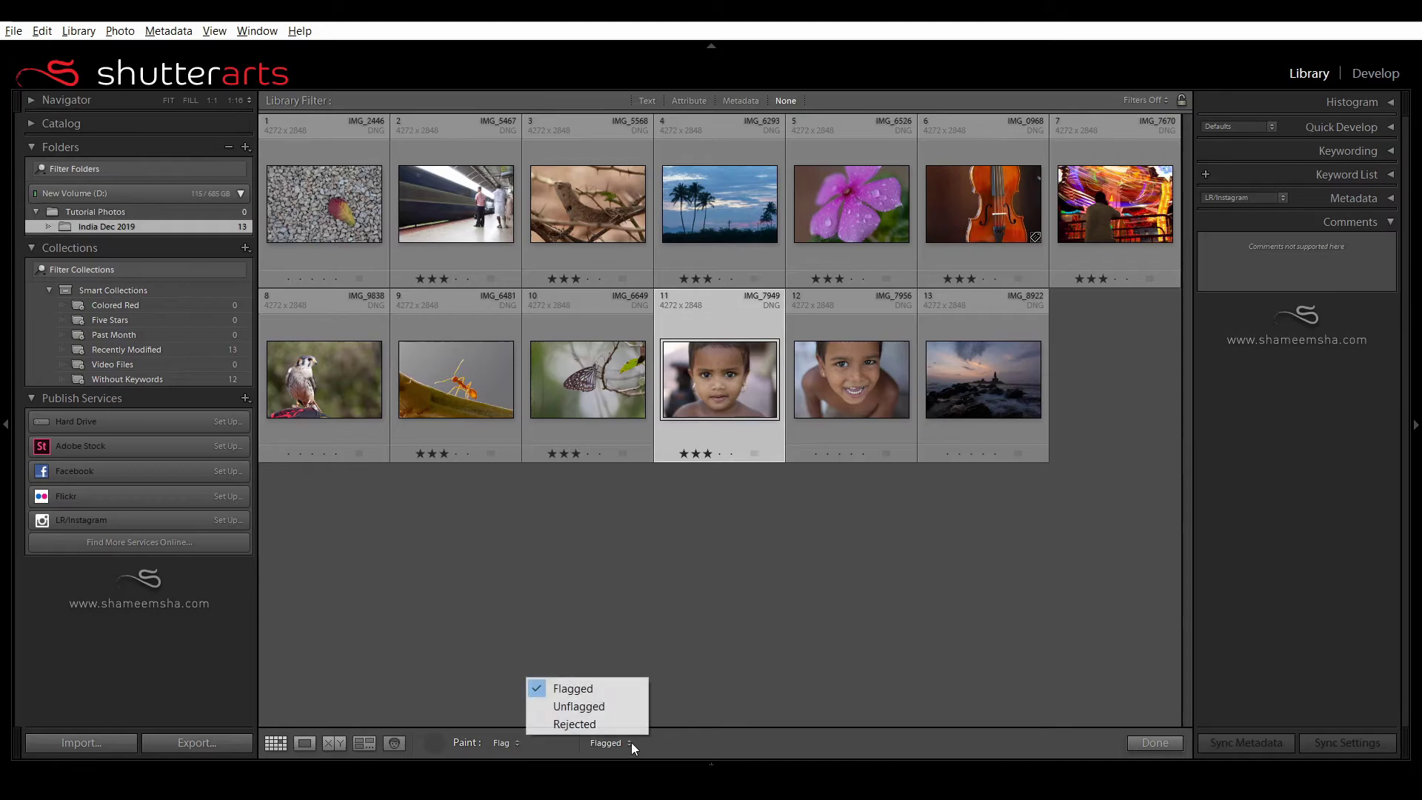
{"action": "left_click", "coordinate": [603, 722]}
{"action": "mouse_move", "coordinate": [428, 324]}
{"action": "left_mouse_down"}
{"action": "mouse_move", "coordinate": [326, 222]}
{"action": "mouse_move", "coordinate": [518, 237]}
{"action": "mouse_move", "coordinate": [689, 371]}
{"action": "mouse_move", "coordinate": [706, 417]}
{"action": "left_mouse_up"}
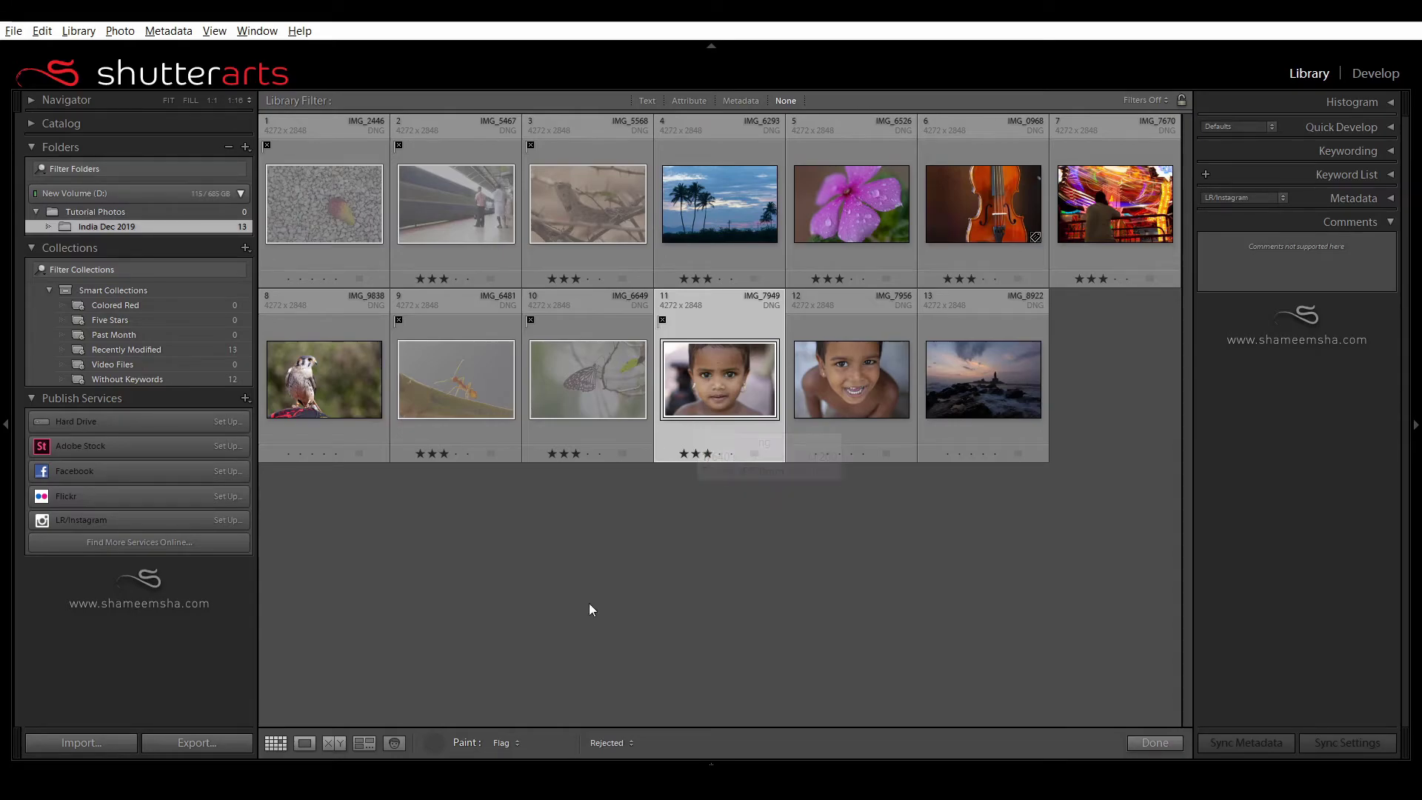
Paint the red color label onto photos 1, 2 and 9 to 12, then exit the Painter and clear the selection
{"action": "left_click", "coordinate": [516, 744]}
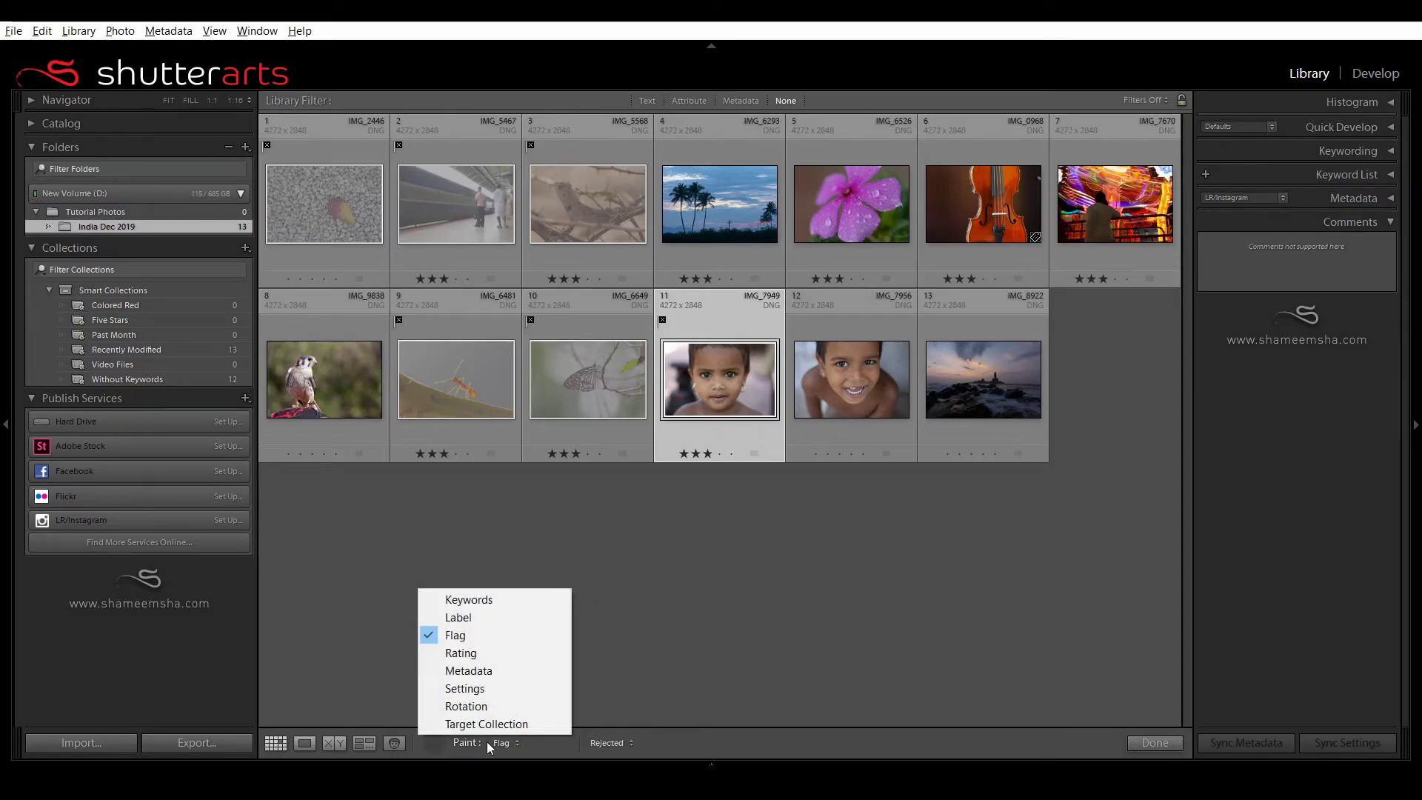
{"action": "left_click", "coordinate": [502, 617]}
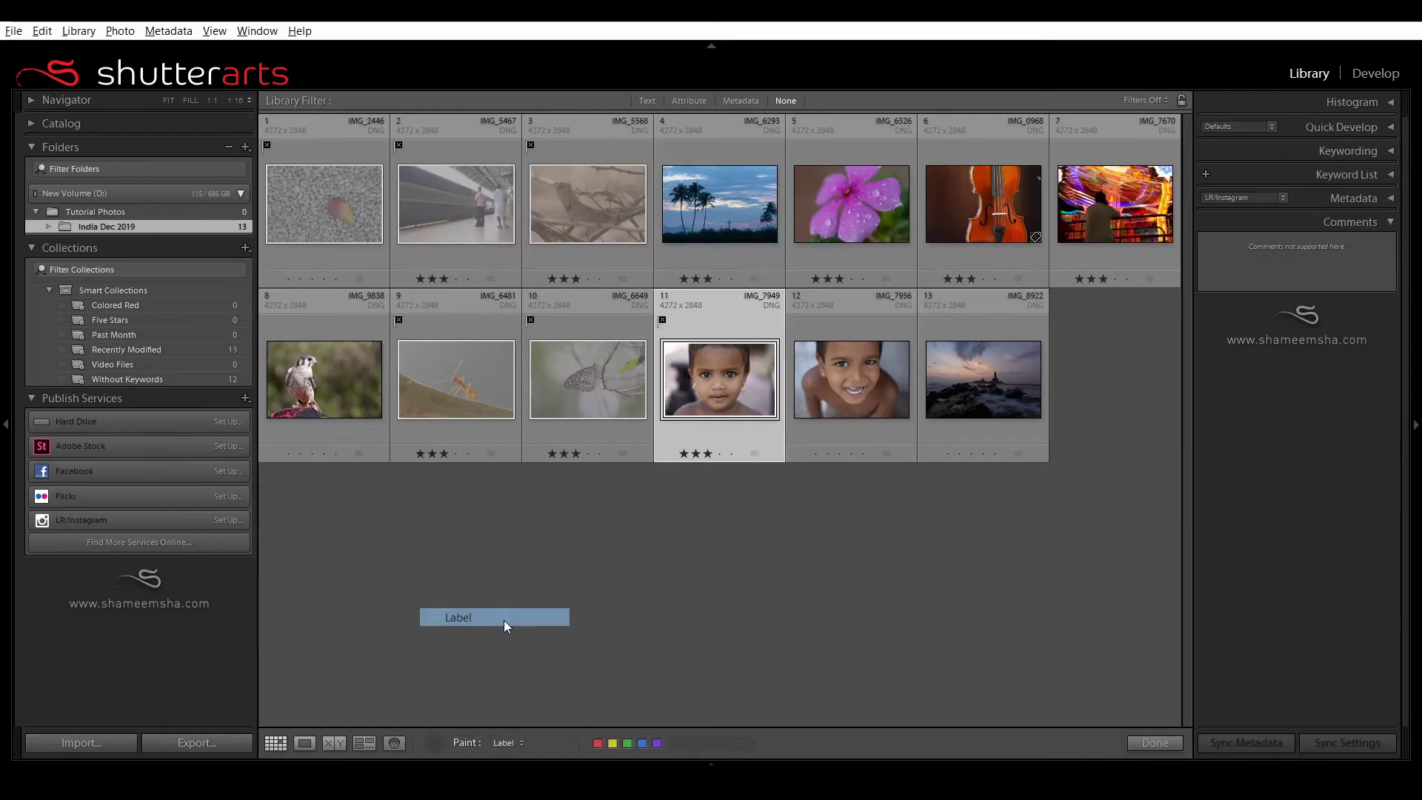
{"action": "left_click", "coordinate": [598, 743]}
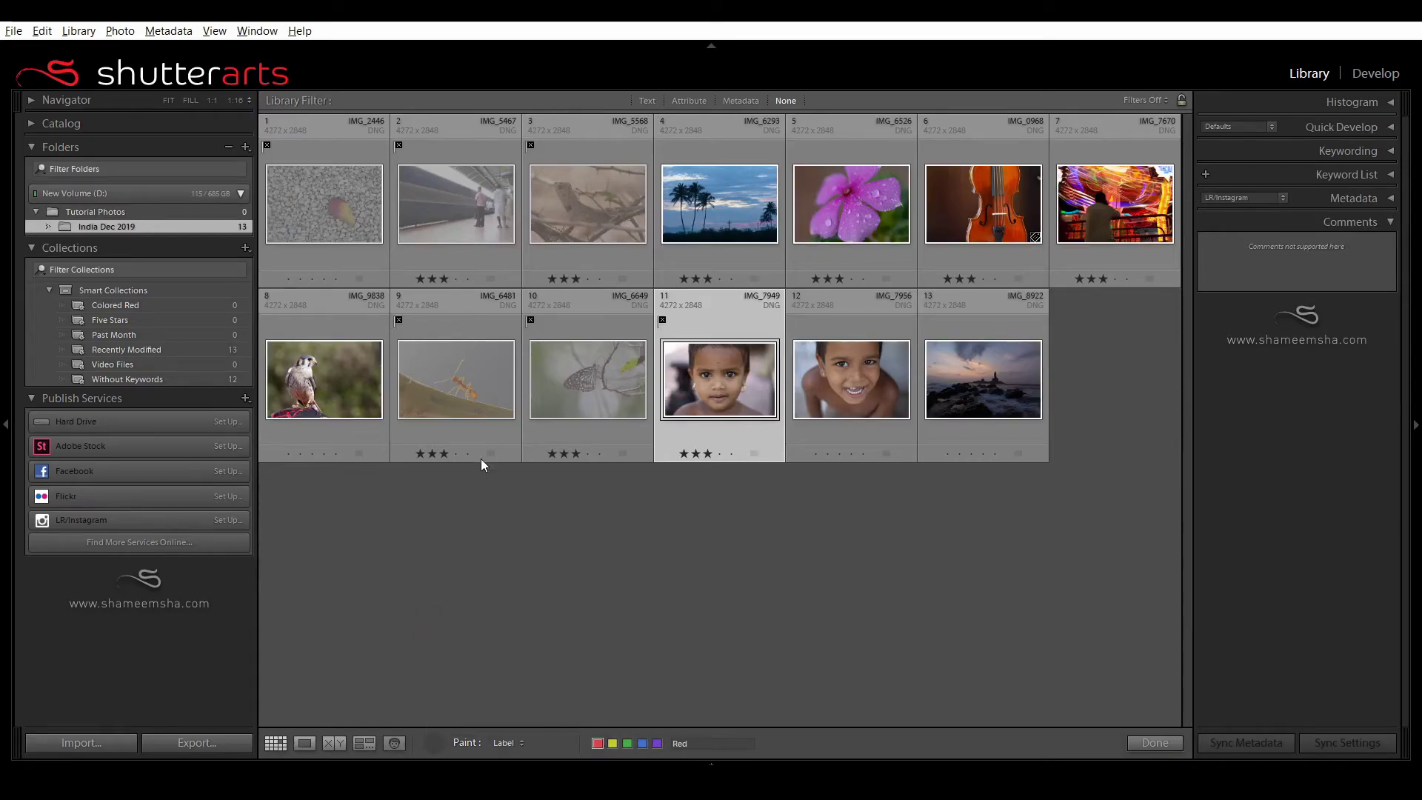
{"action": "mouse_move", "coordinate": [326, 222]}
{"action": "left_mouse_down"}
{"action": "mouse_move", "coordinate": [389, 216]}
{"action": "mouse_move", "coordinate": [447, 324]}
{"action": "mouse_move", "coordinate": [585, 391]}
{"action": "mouse_move", "coordinate": [826, 438]}
{"action": "mouse_move", "coordinate": [911, 388]}
{"action": "left_mouse_up"}
{"action": "key", "text": "Escape"}
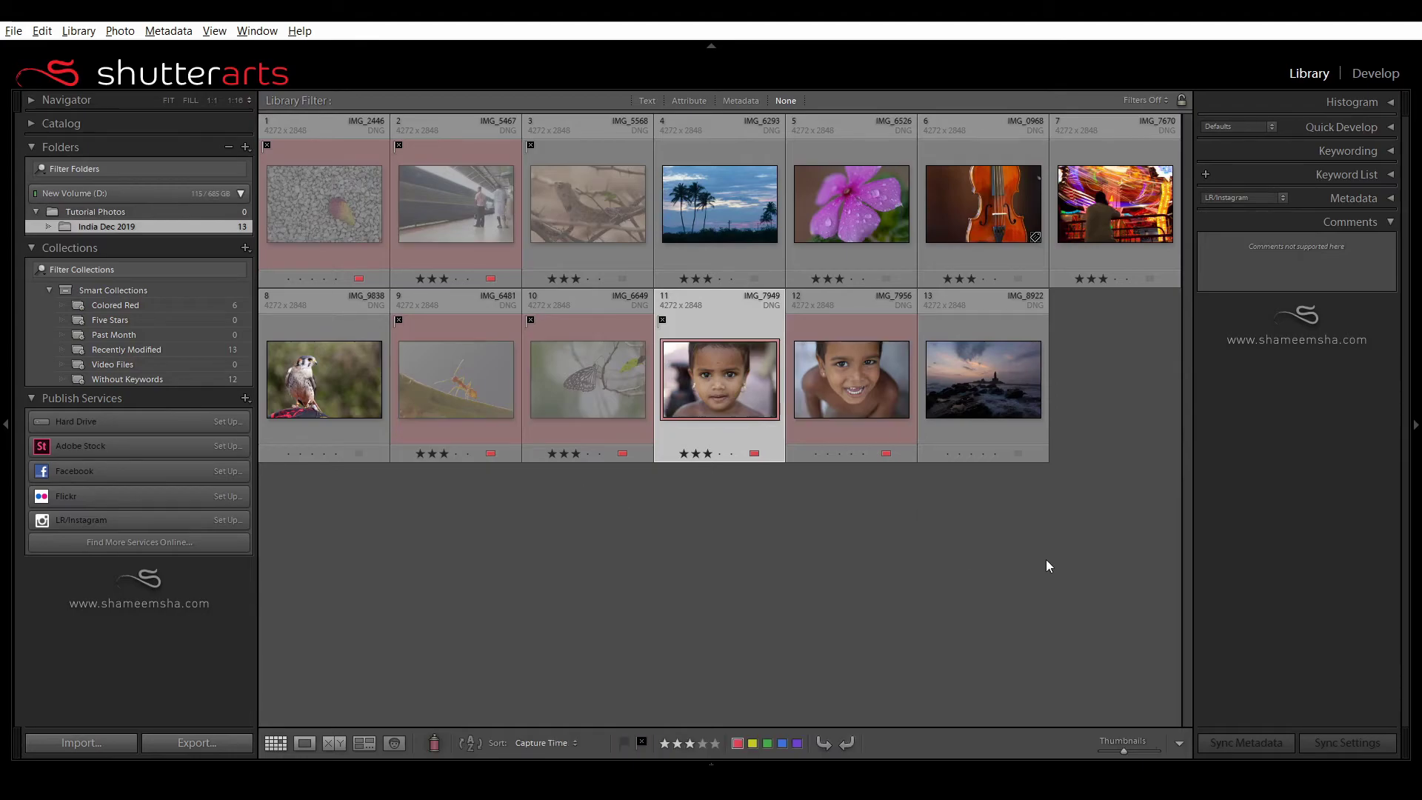
{"action": "left_click", "coordinate": [1138, 590]}
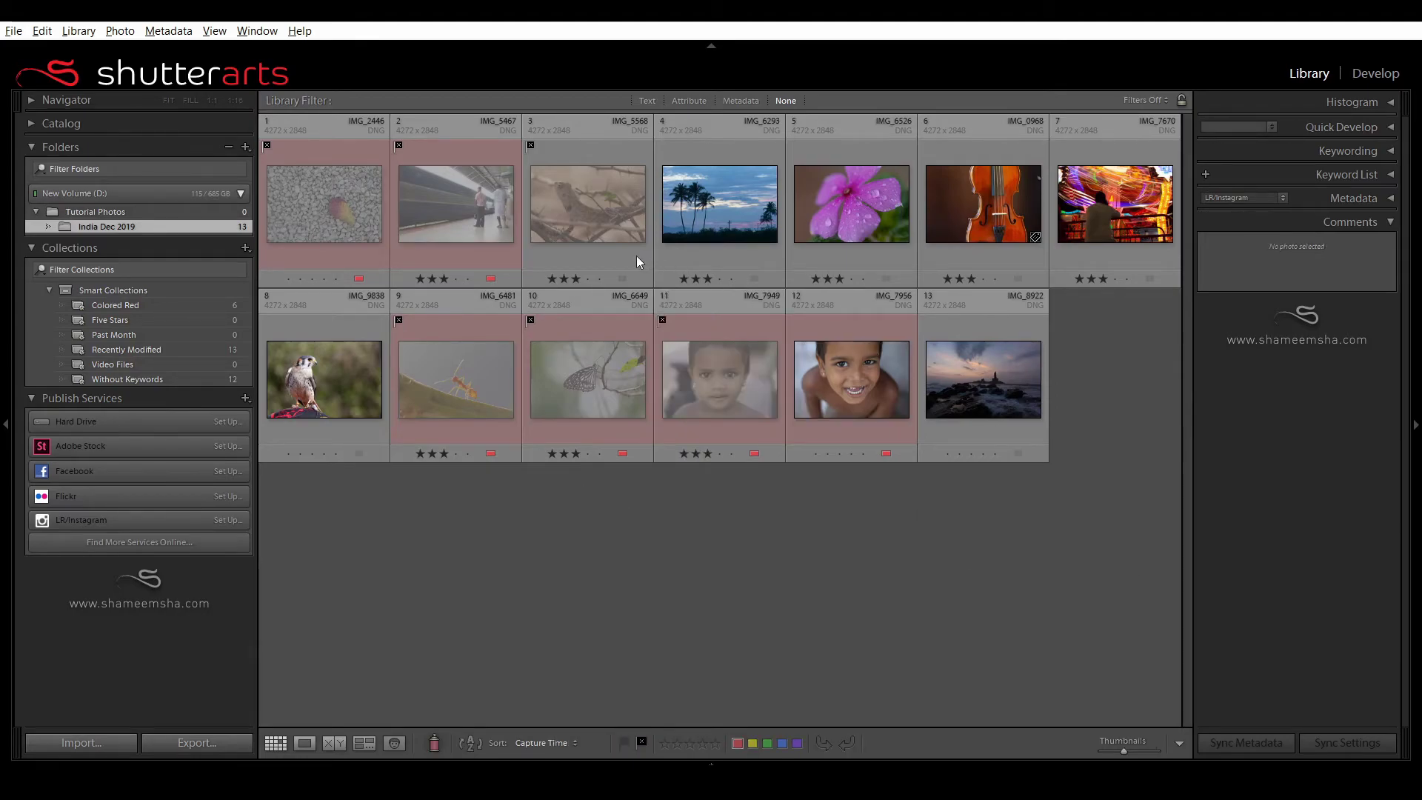
Remove the star ratings, color labels and flags from all photos in the India Dec 2019 folder, then clear the selection
{"action": "left_click", "coordinate": [341, 182]}
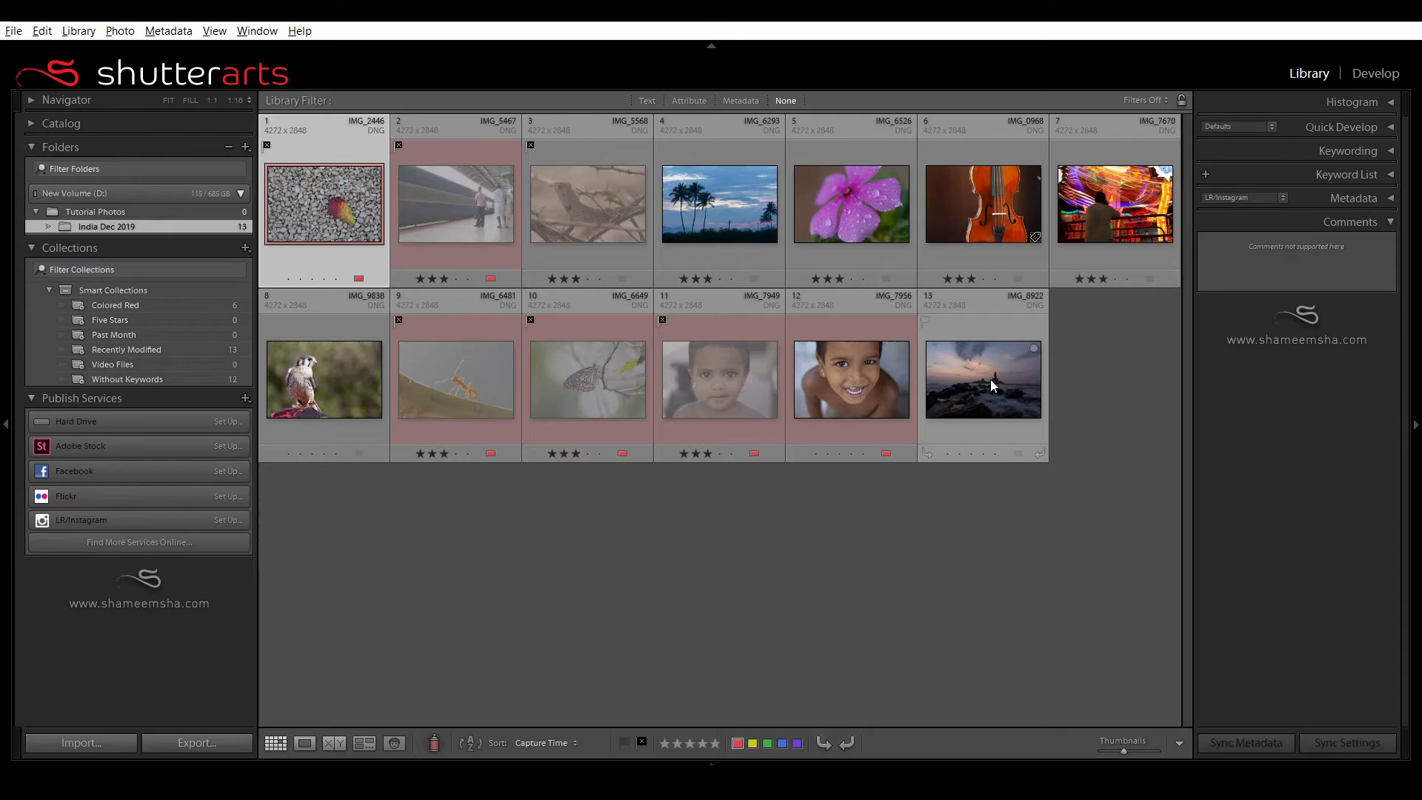
{"action": "key", "text": "ctrl+a"}
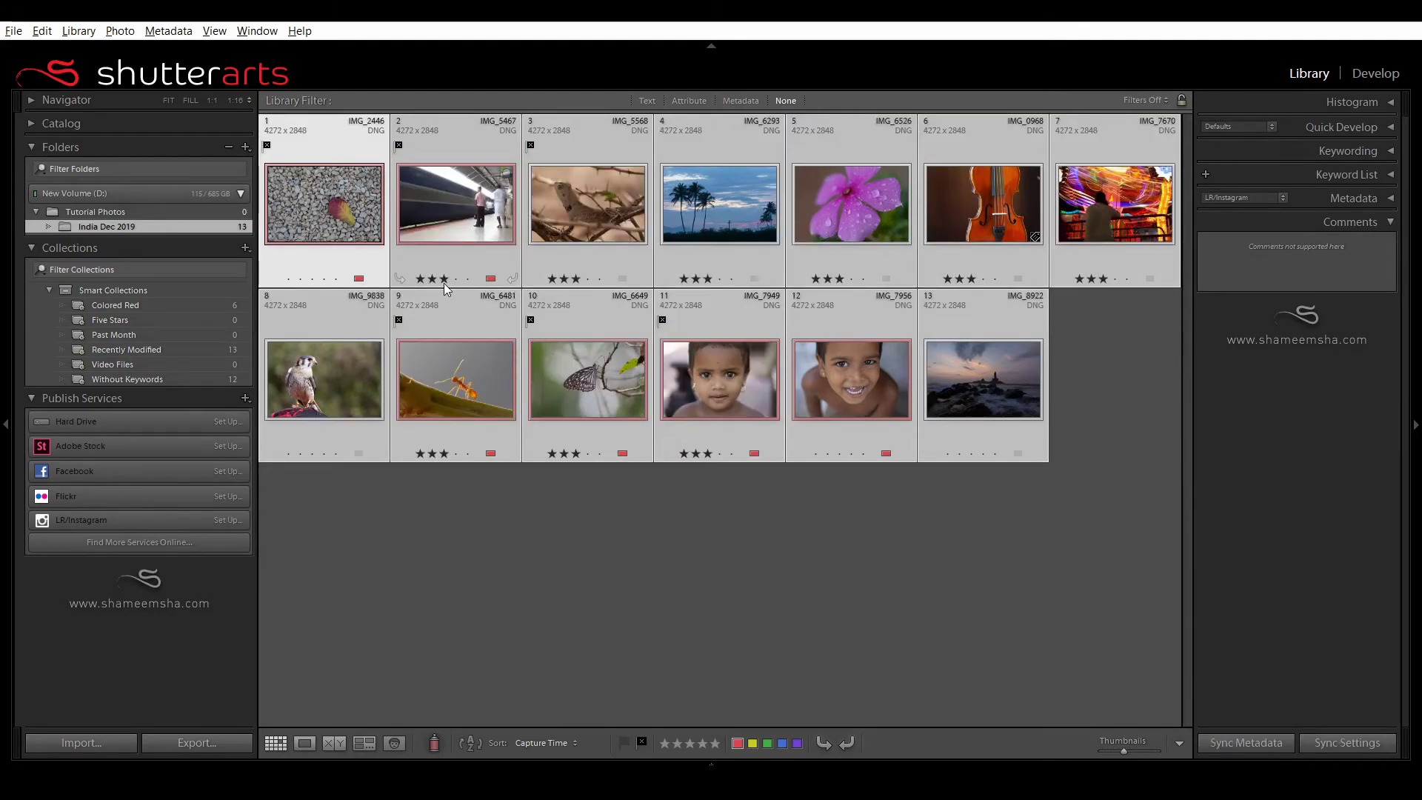
{"action": "key", "text": "0"}
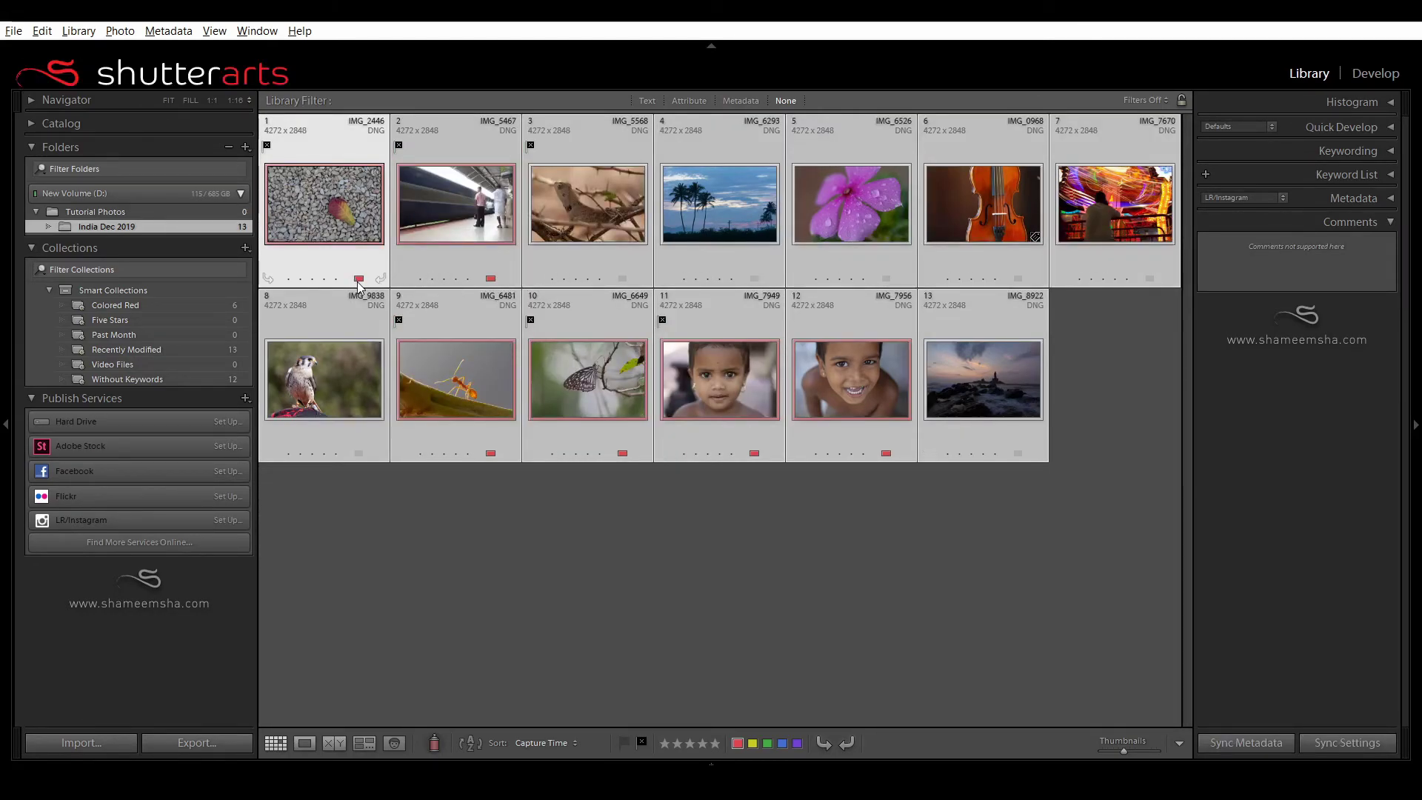
{"action": "left_click", "coordinate": [359, 279]}
{"action": "left_click", "coordinate": [400, 381]}
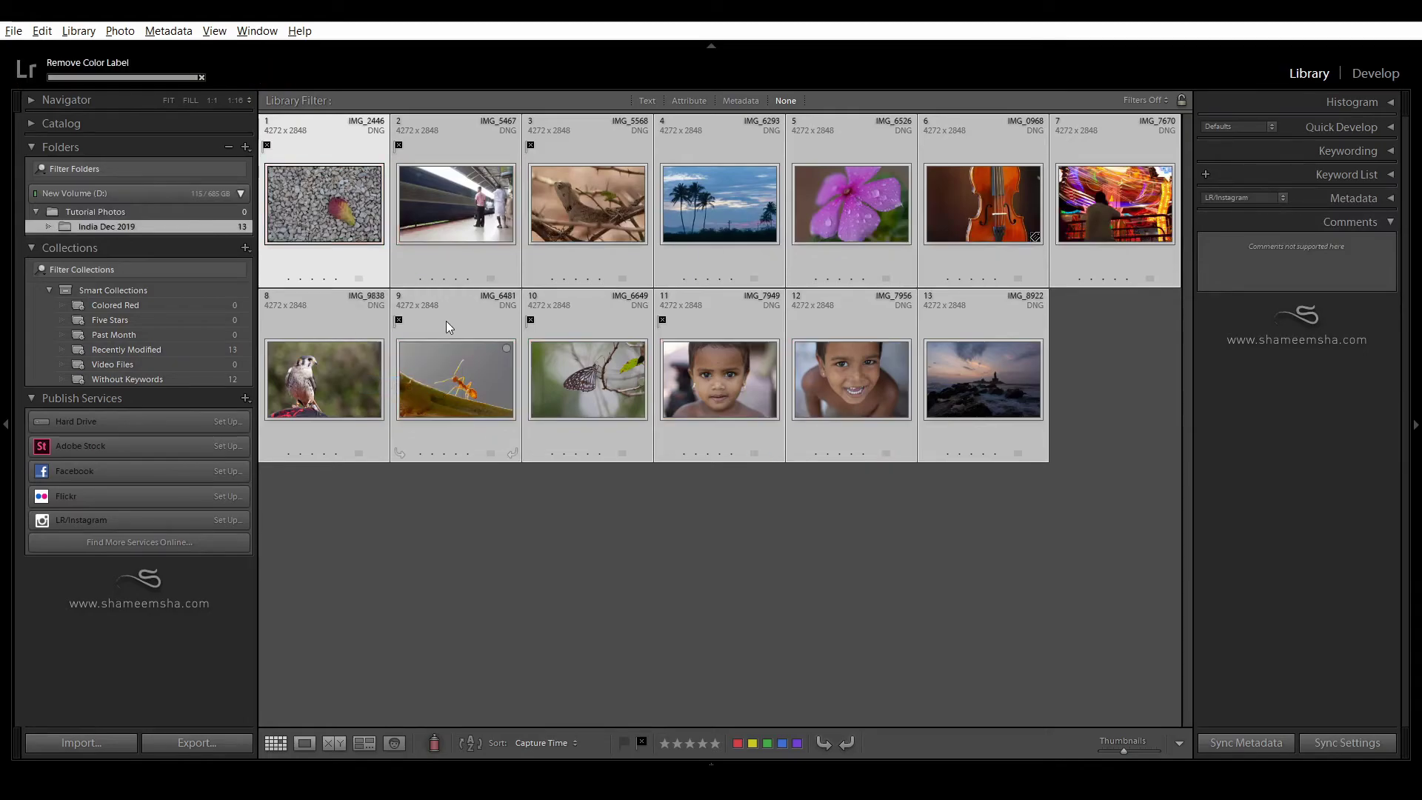
{"action": "key", "text": "u"}
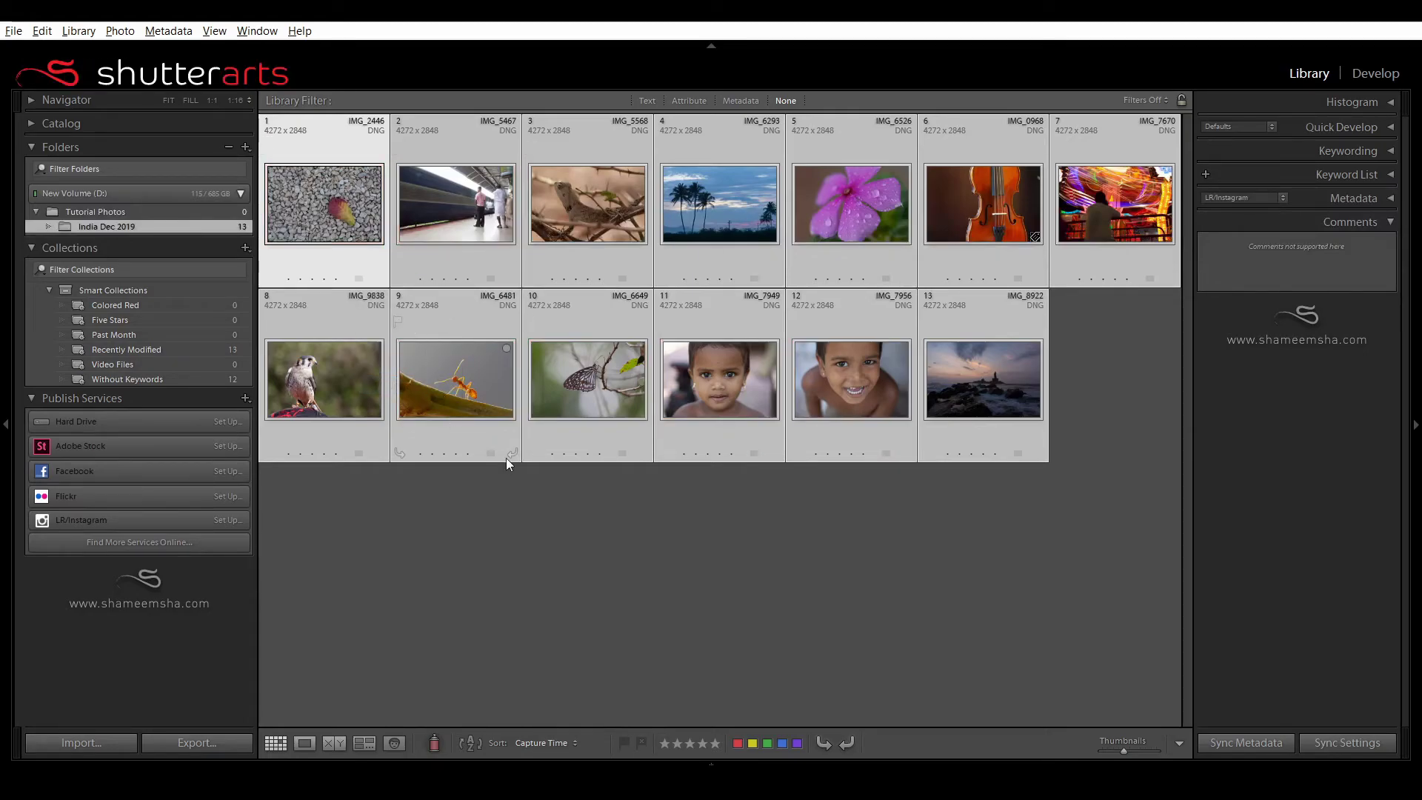
{"action": "left_click", "coordinate": [1117, 476]}
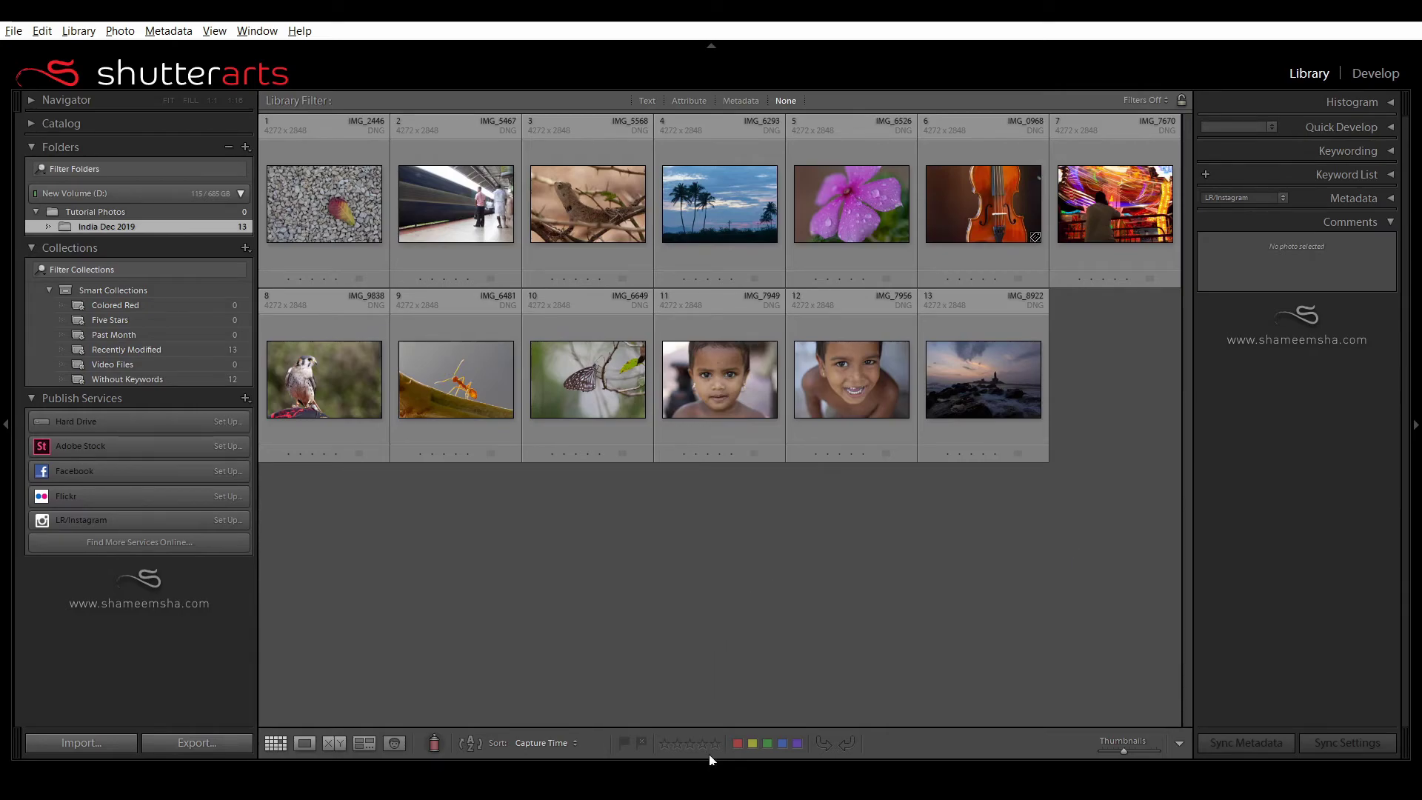
Reveal the filmstrip and look through its list of recent and favorite photo sources without switching source
{"action": "mouse_move", "coordinate": [711, 764]}
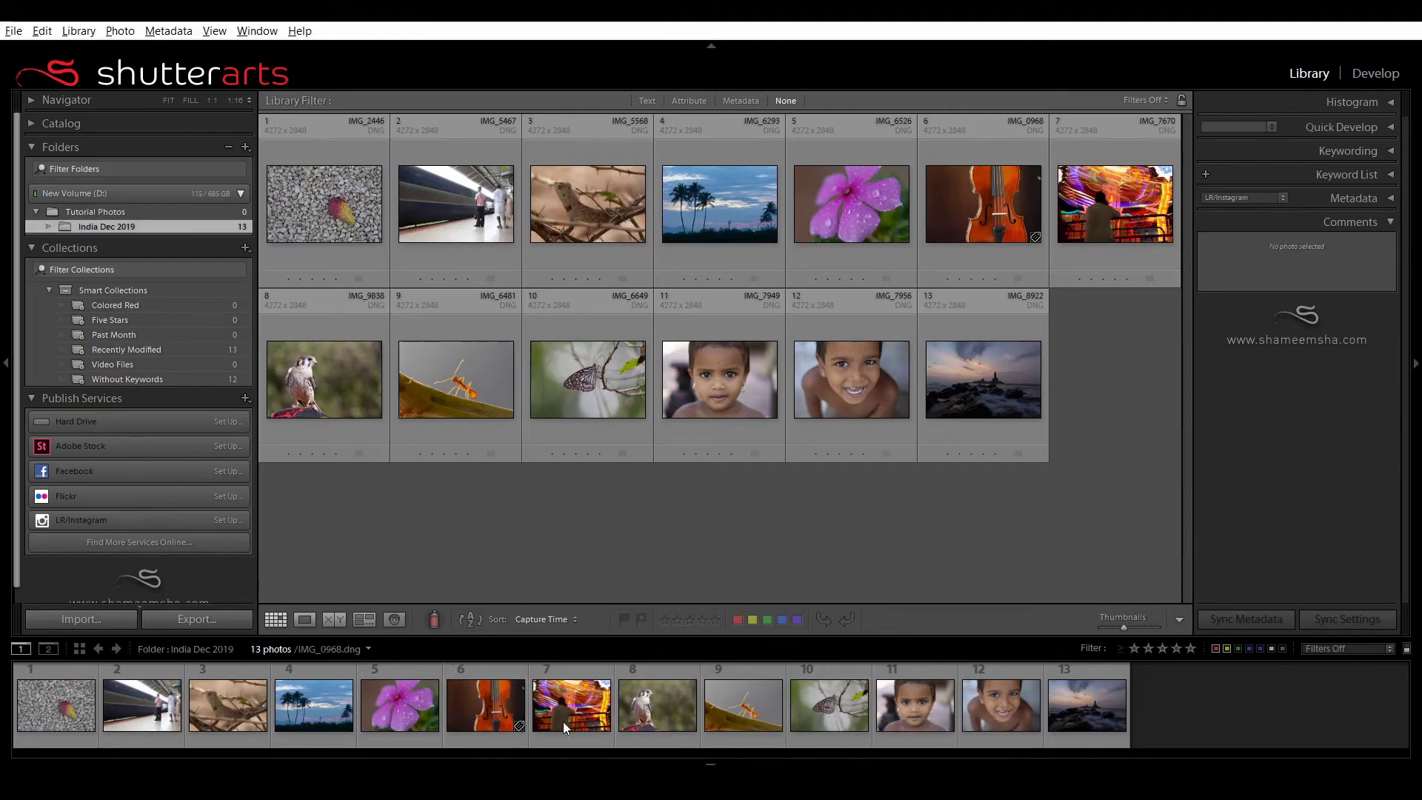
{"action": "left_click", "coordinate": [368, 649]}
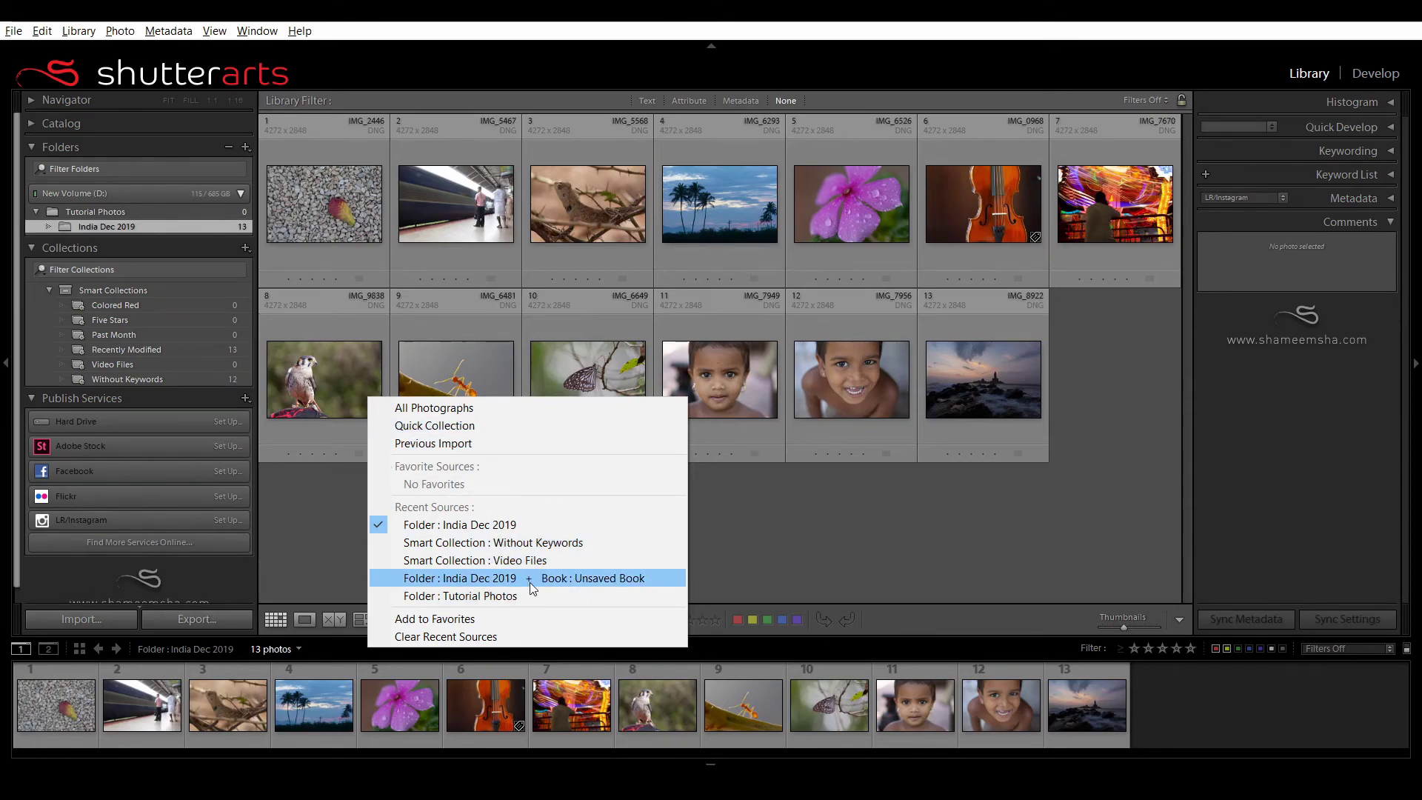
{"action": "left_click", "coordinate": [801, 549]}
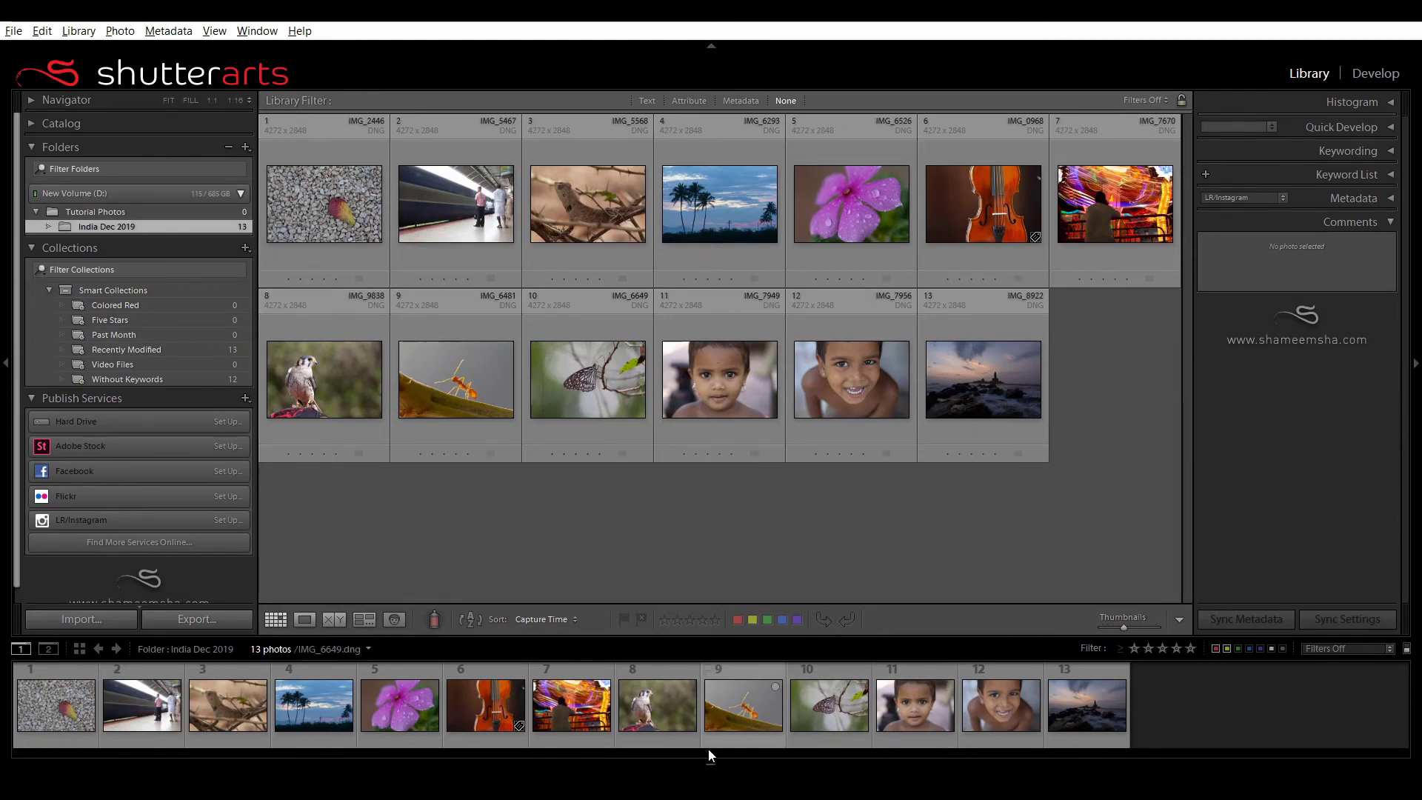
Hide the module picker, both side panels and the filmstrip to enlarge the photo grid
{"action": "left_click", "coordinate": [713, 46]}
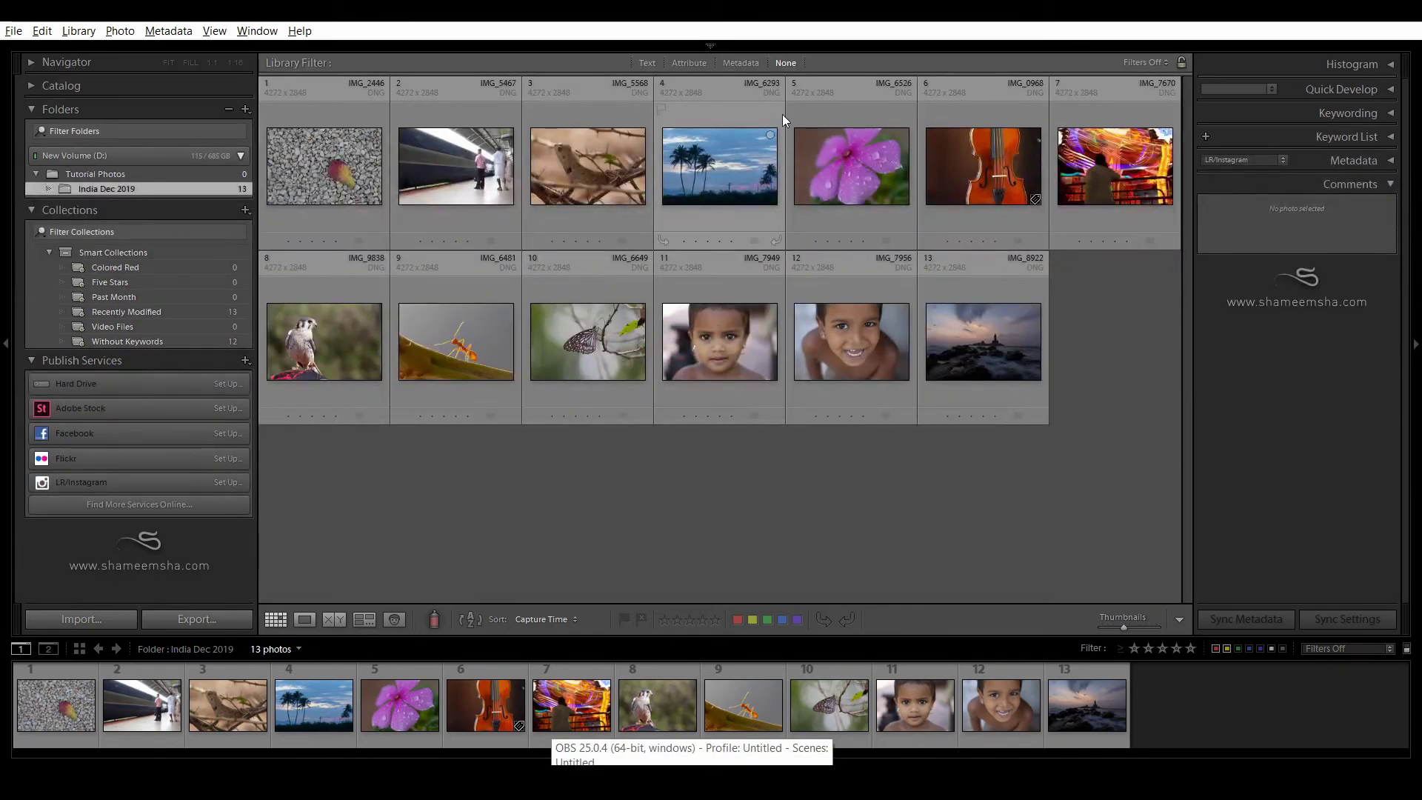
{"action": "left_click", "coordinate": [6, 367]}
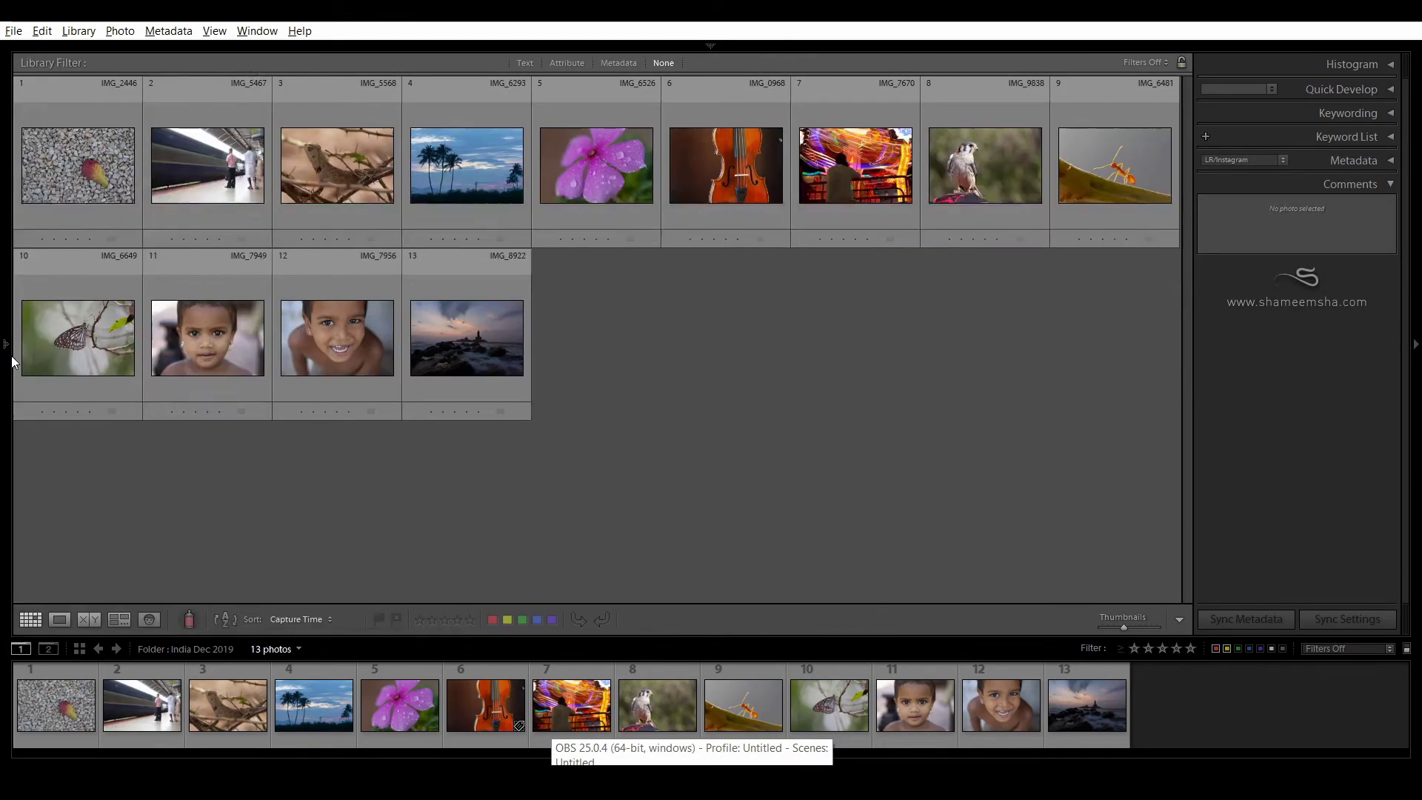
{"action": "left_click", "coordinate": [1415, 345]}
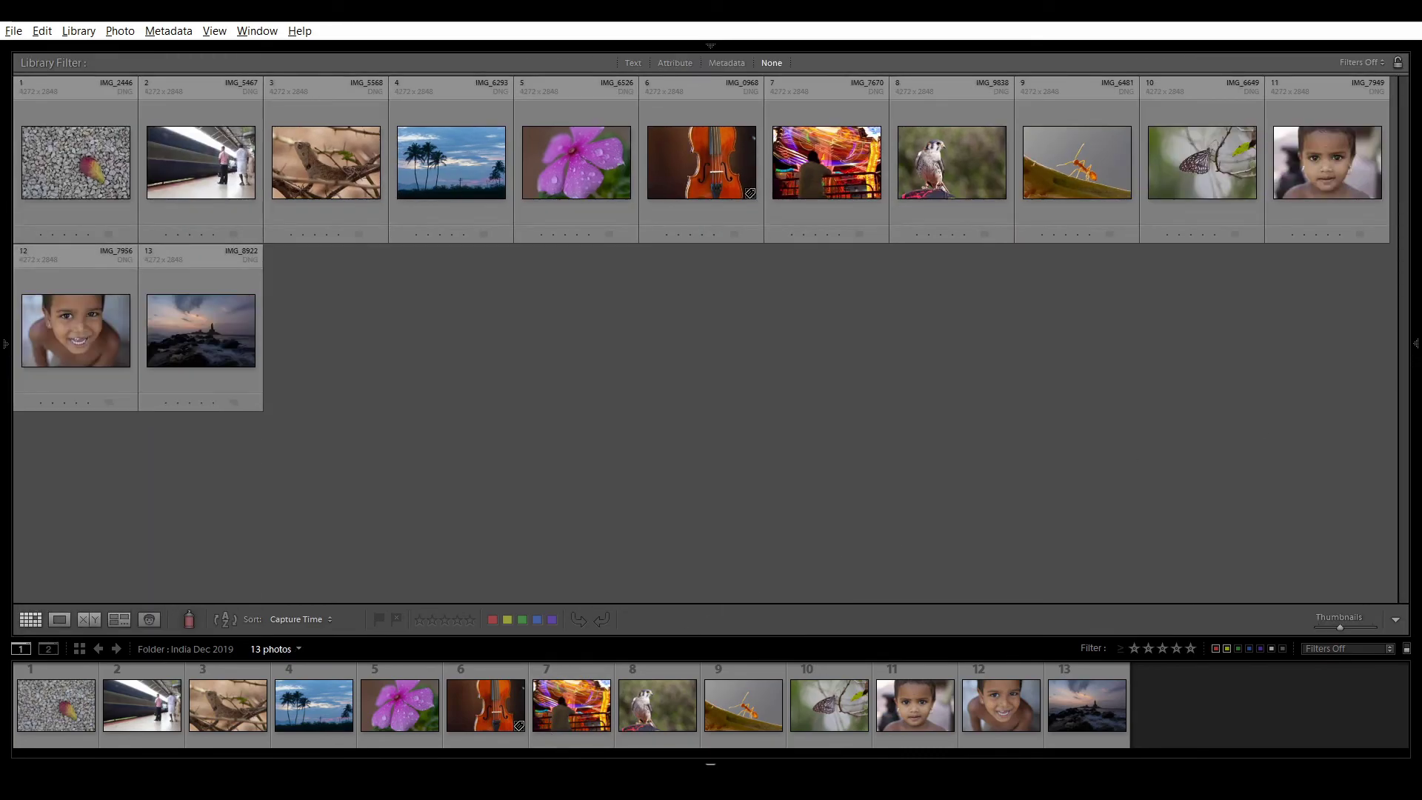
{"action": "left_click", "coordinate": [711, 763]}
Show both side panels together and hide them again
{"action": "mouse_move", "coordinate": [2, 377]}
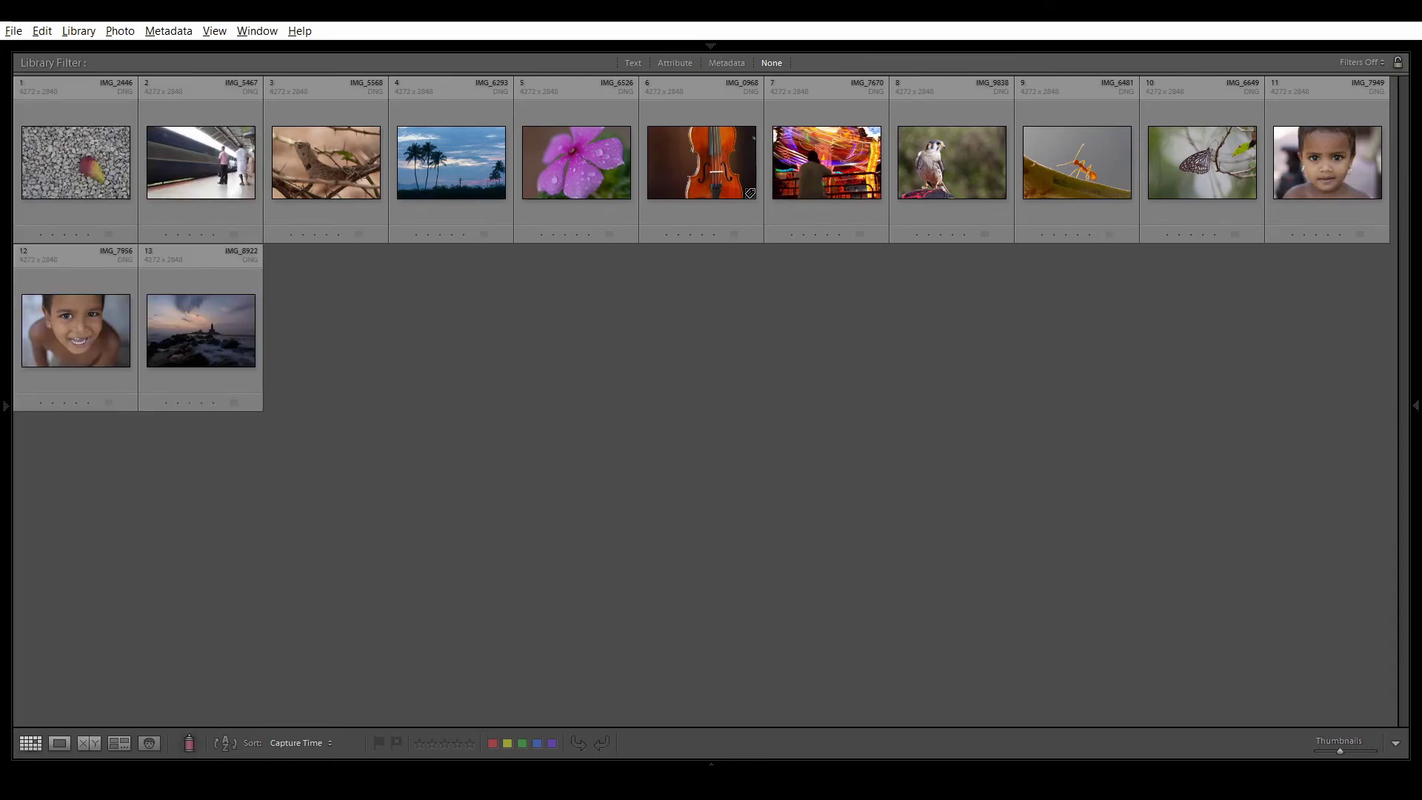
{"action": "mouse_move", "coordinate": [1415, 405]}
{"action": "key", "text": "Tab"}
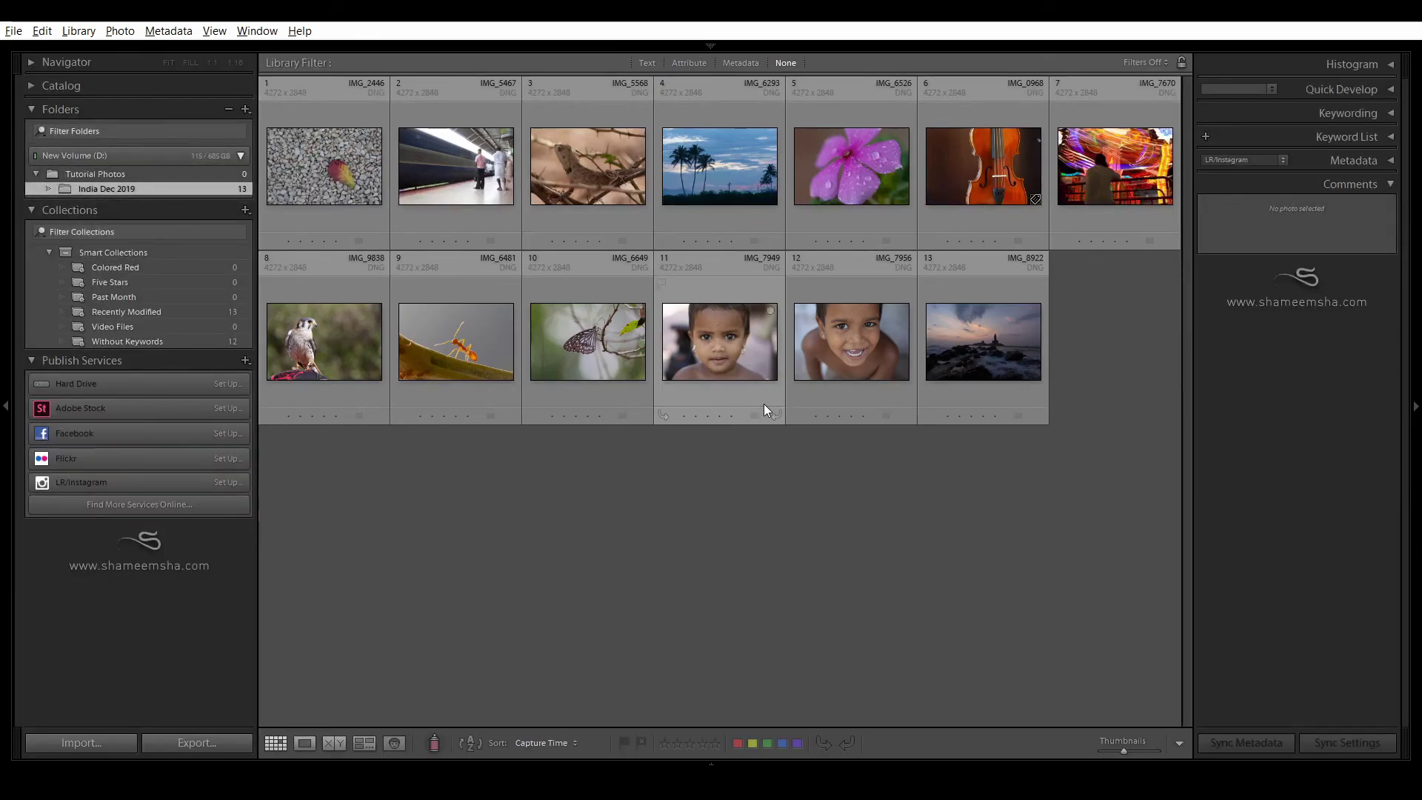
{"action": "key", "text": "Tab"}
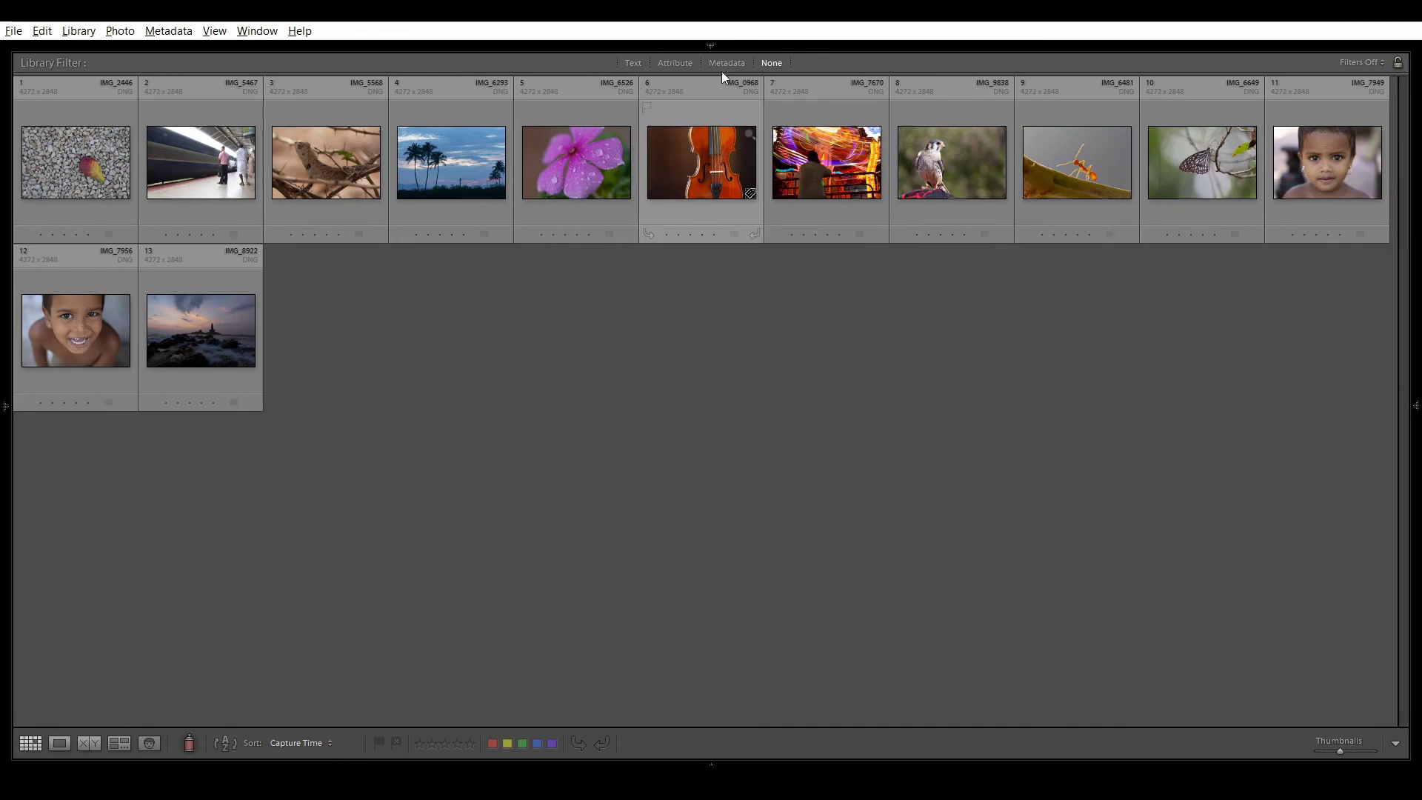
Show the module picker, the folders panel, the Quick Develop and metadata panel, and the filmstrip again
{"action": "left_click", "coordinate": [717, 51]}
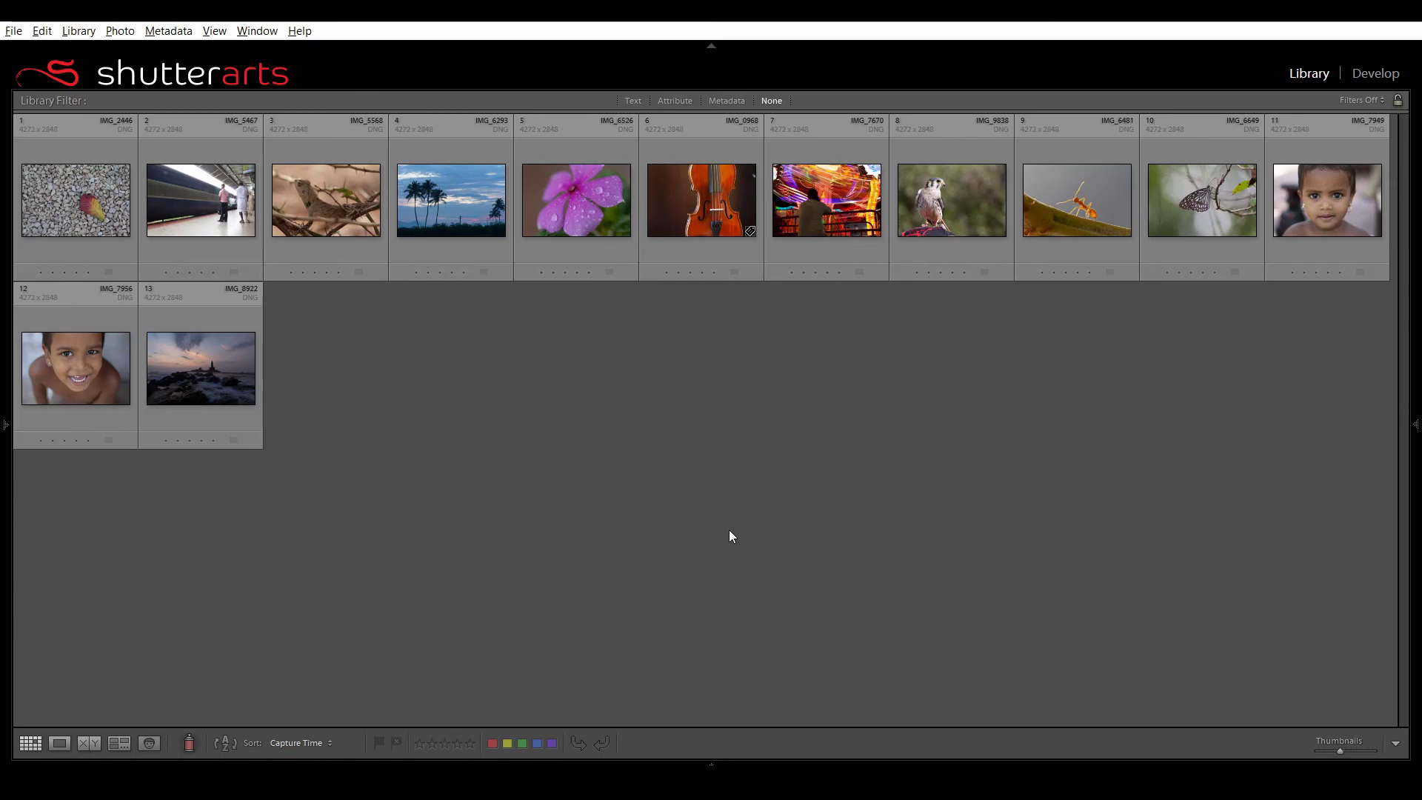
{"action": "left_click", "coordinate": [4, 480]}
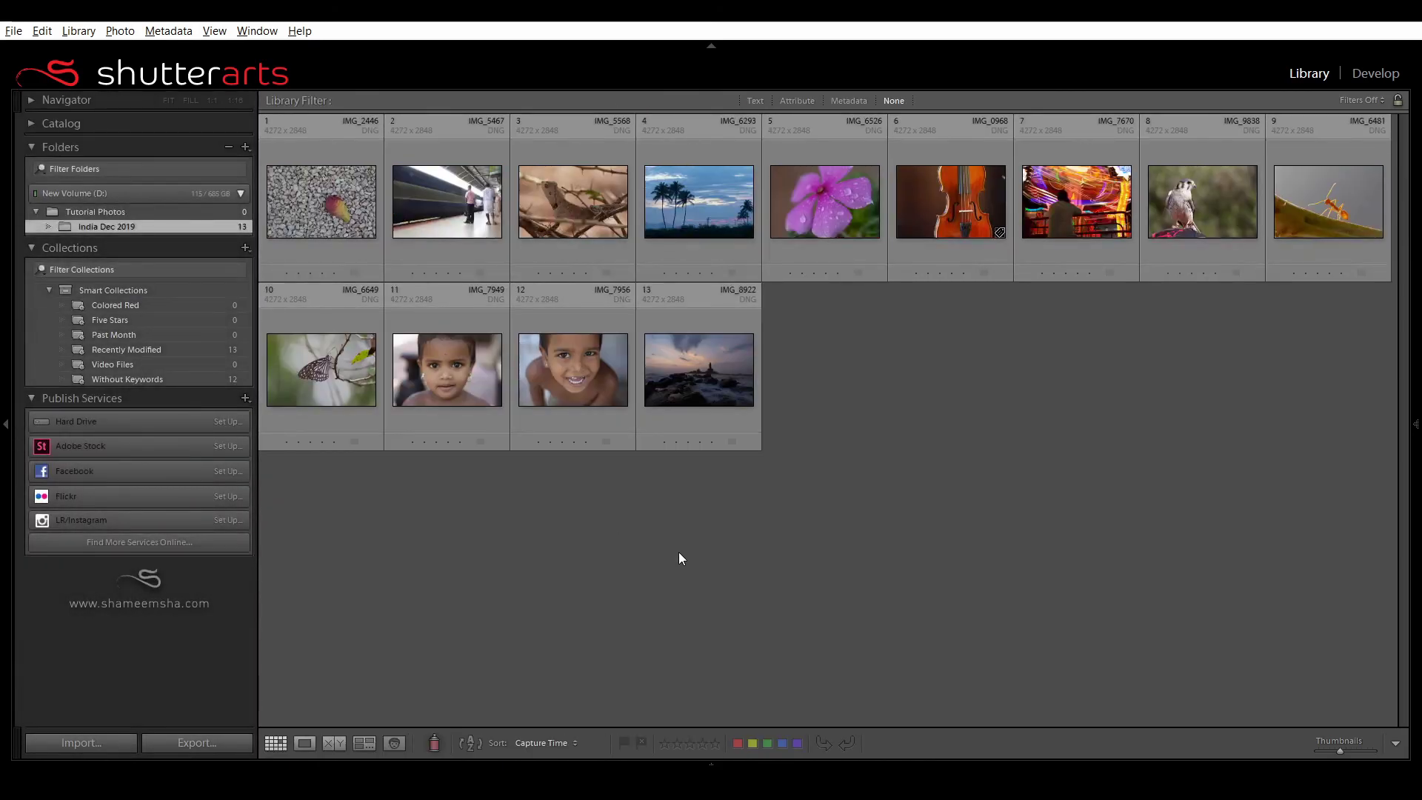
{"action": "key", "text": "F8"}
{"action": "key", "text": "F6"}
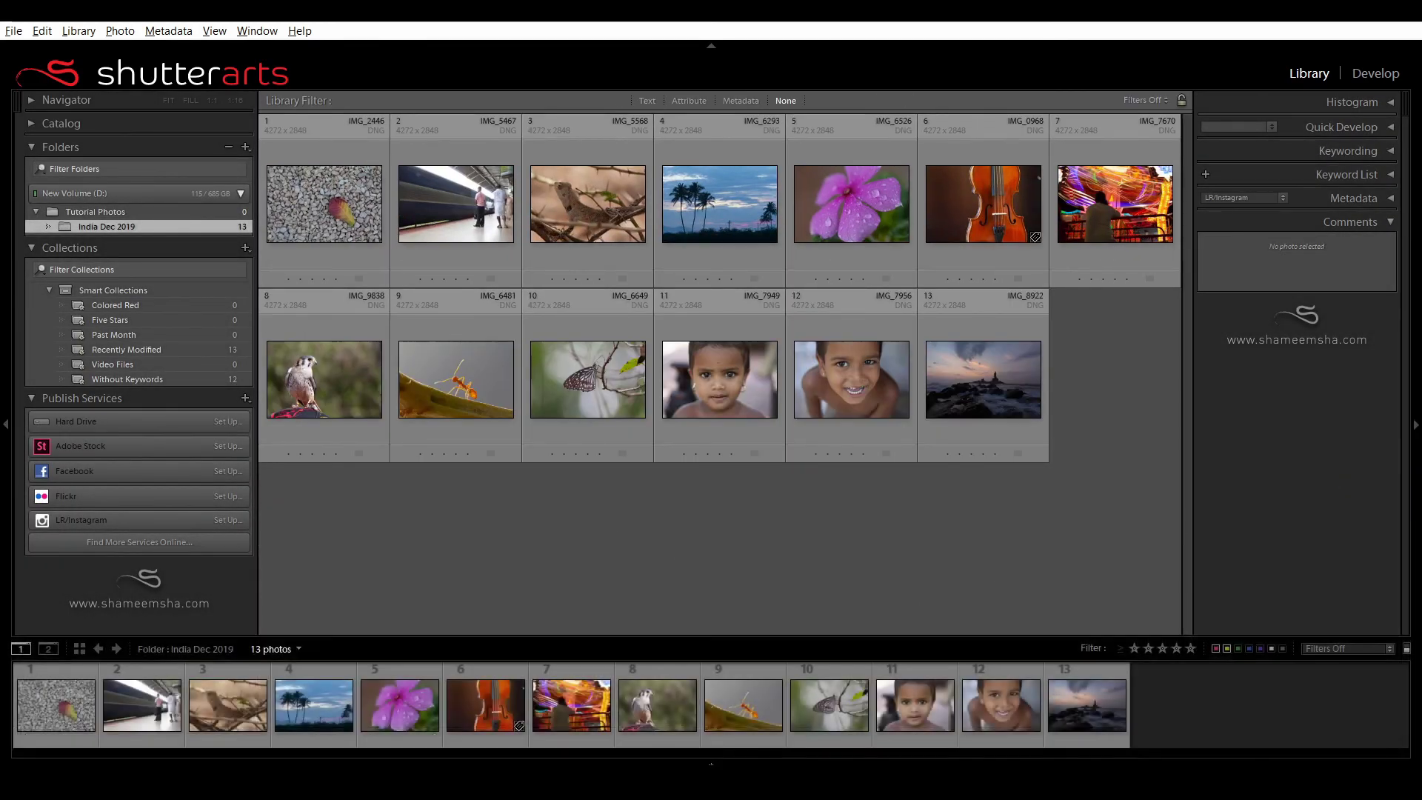
Bring back the toolbar below the grid, then hide both side panels together and restore them
{"action": "key", "text": "t"}
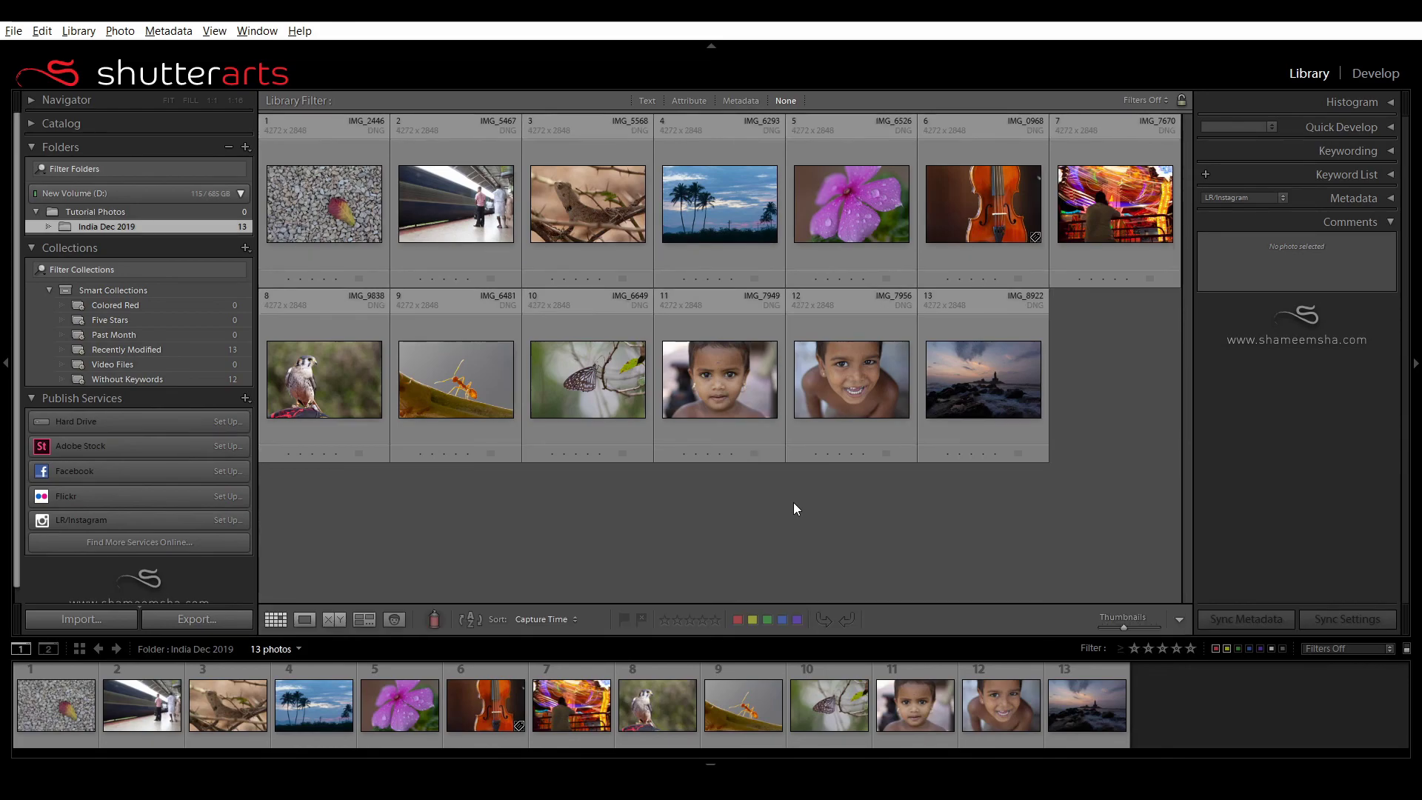
{"action": "key", "text": "Tab"}
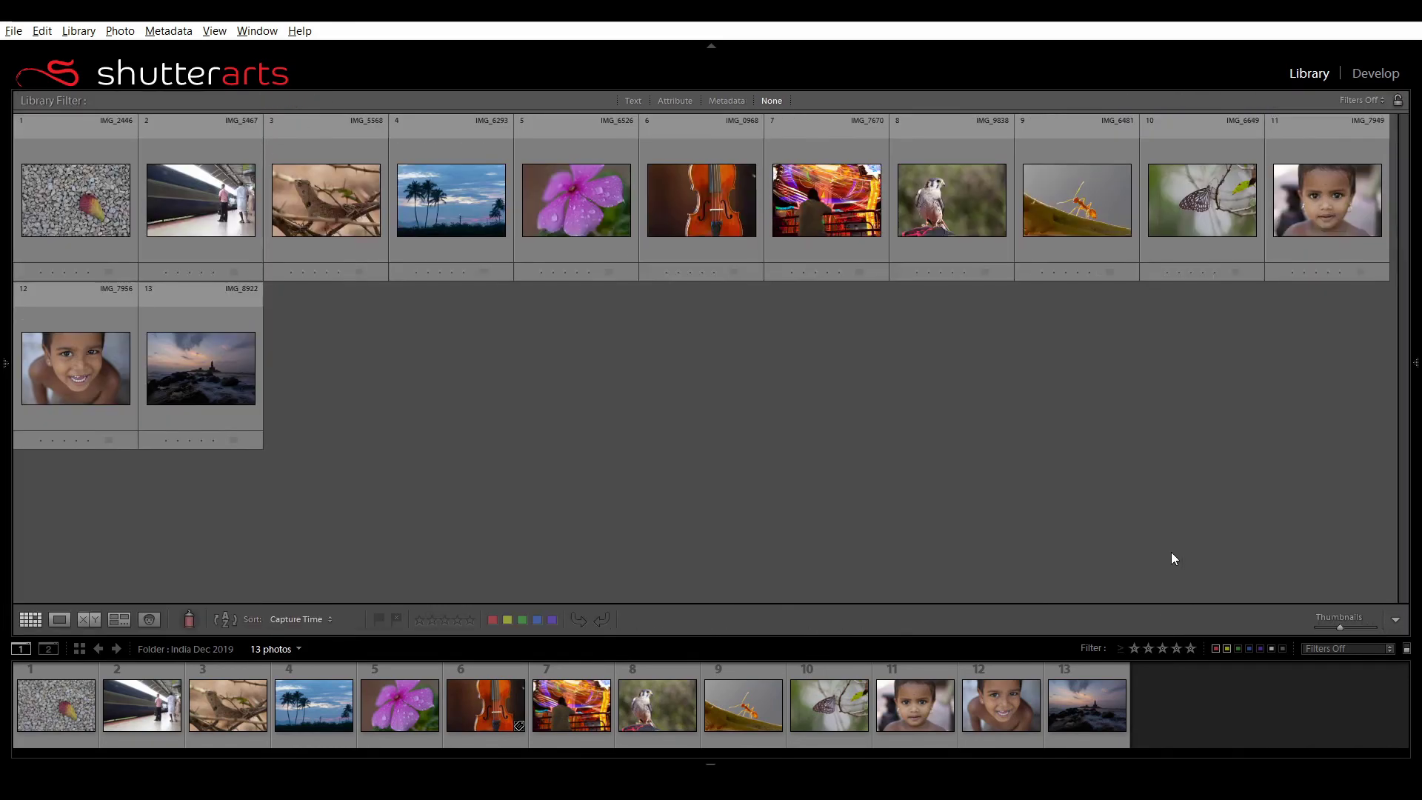
{"action": "key", "text": "Tab"}
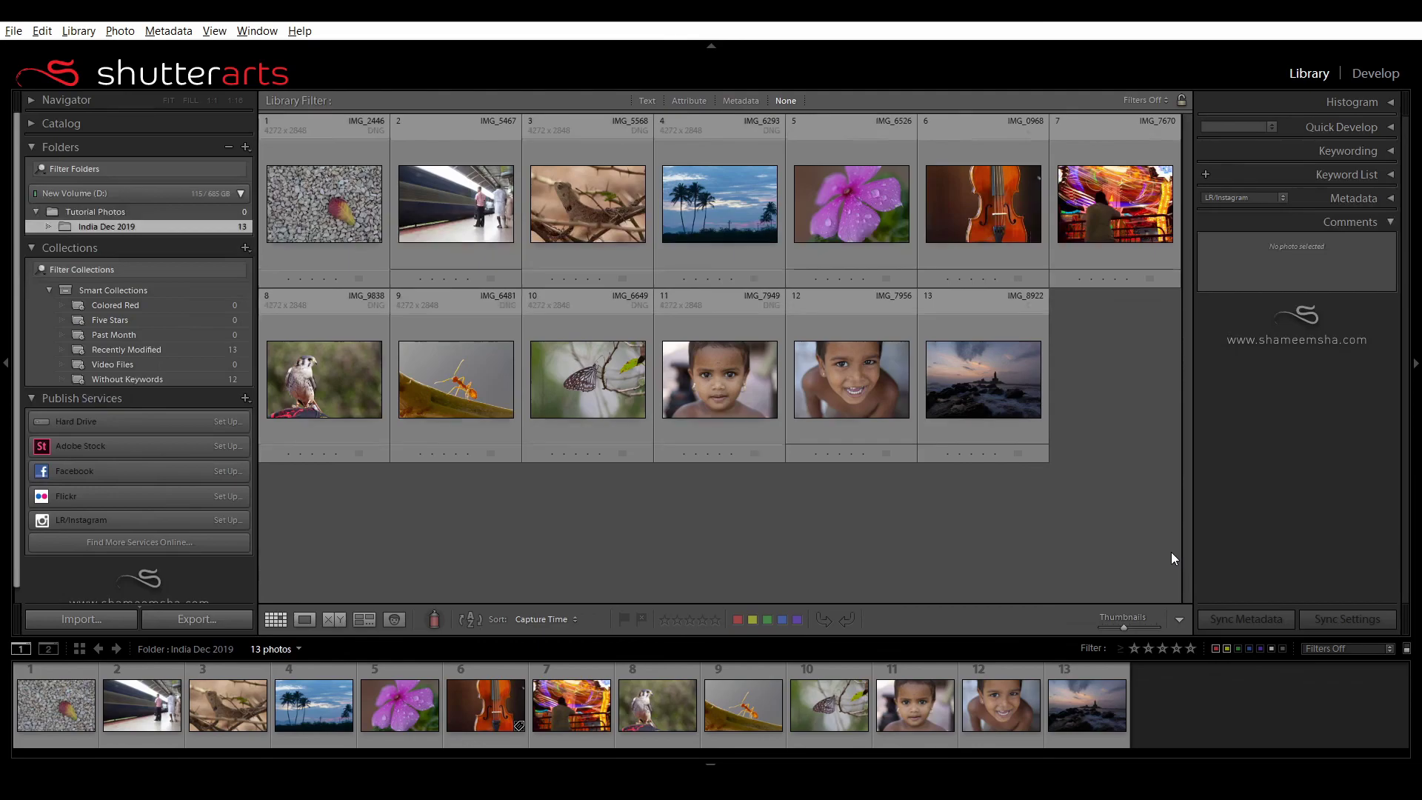